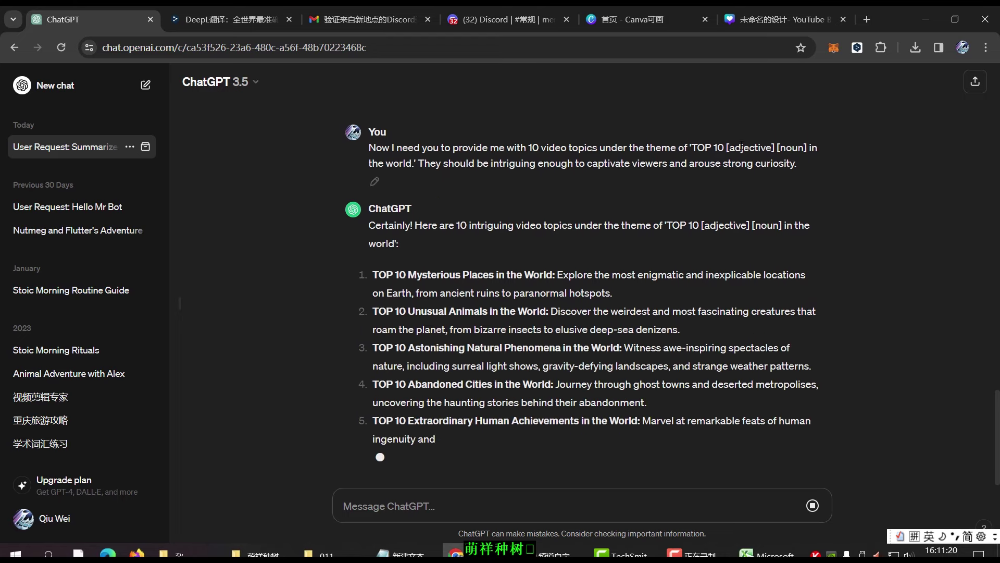
Step: Read through the ten 'TOP 10 [adjective] [noun] in the world' video topics in ChatGPT's reply
scroll(751, 234, up, 1)
scroll(752, 235, up, 1)
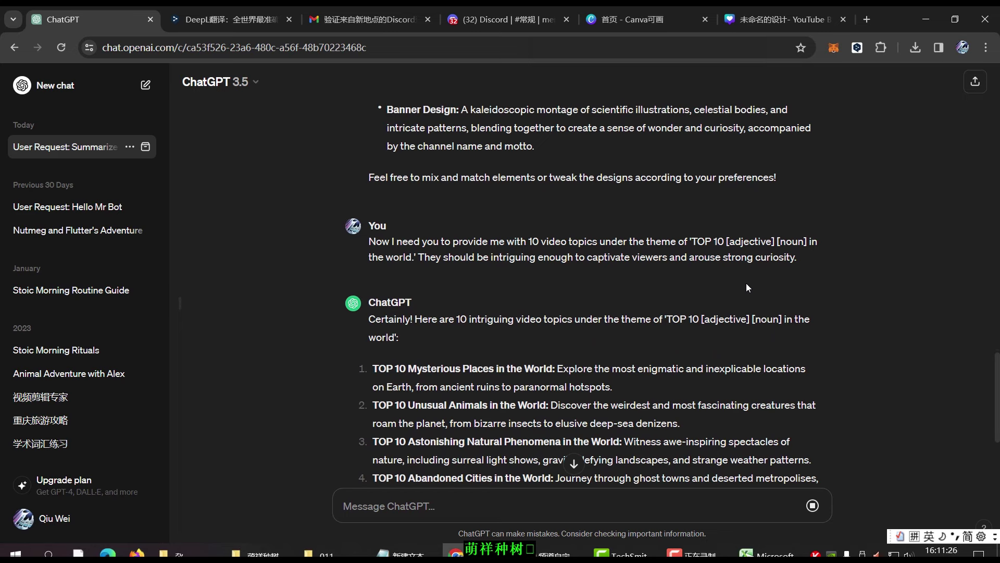
scroll(746, 283, down, 3)
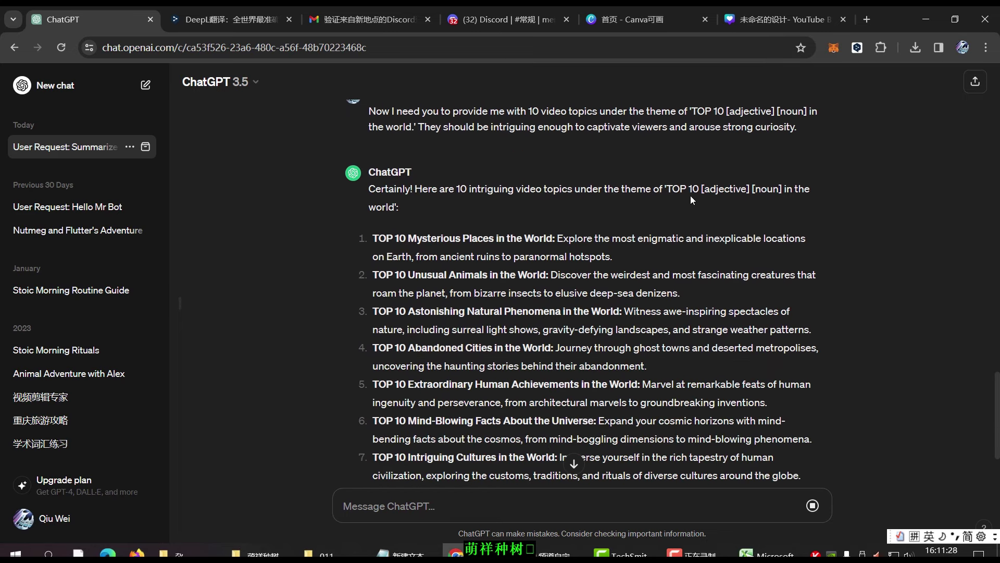
scroll(690, 195, down, 3)
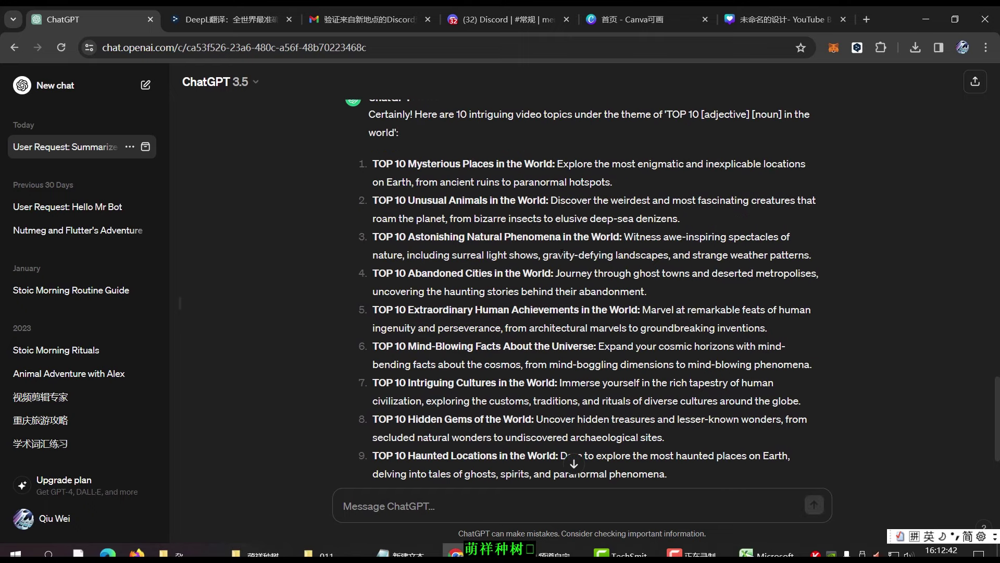
scroll(561, 254, up, 1)
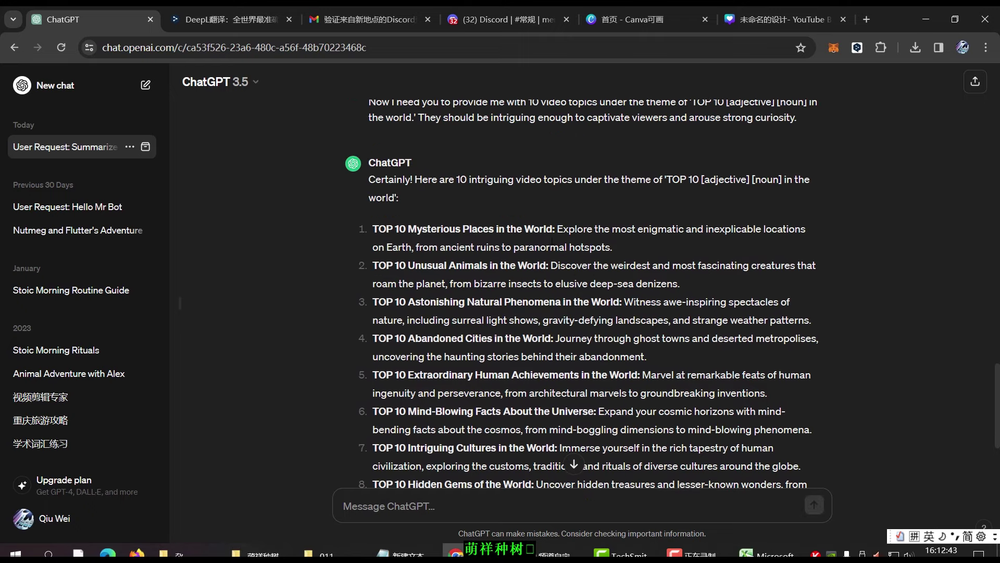
scroll(451, 261, down, 1)
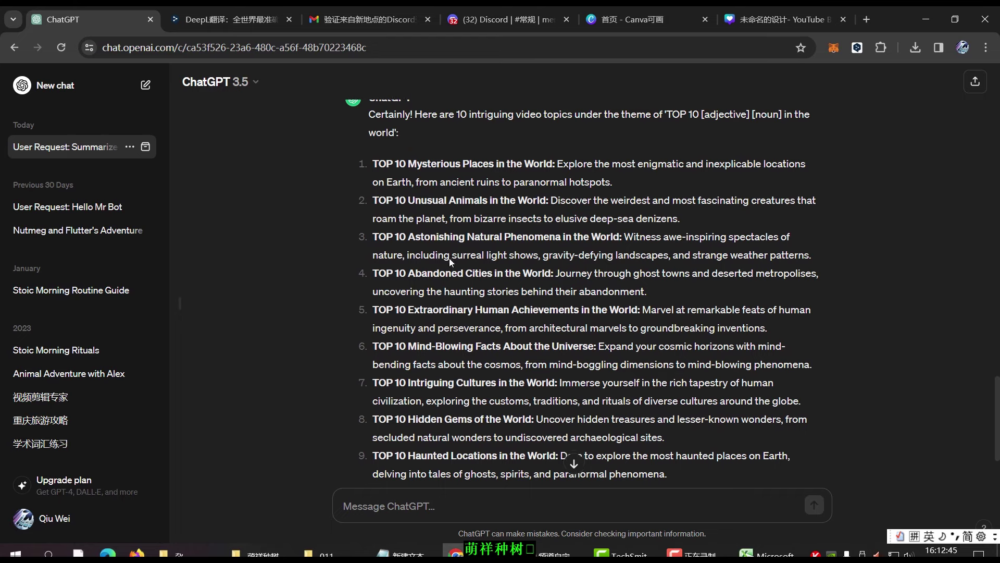
scroll(460, 251, down, 1)
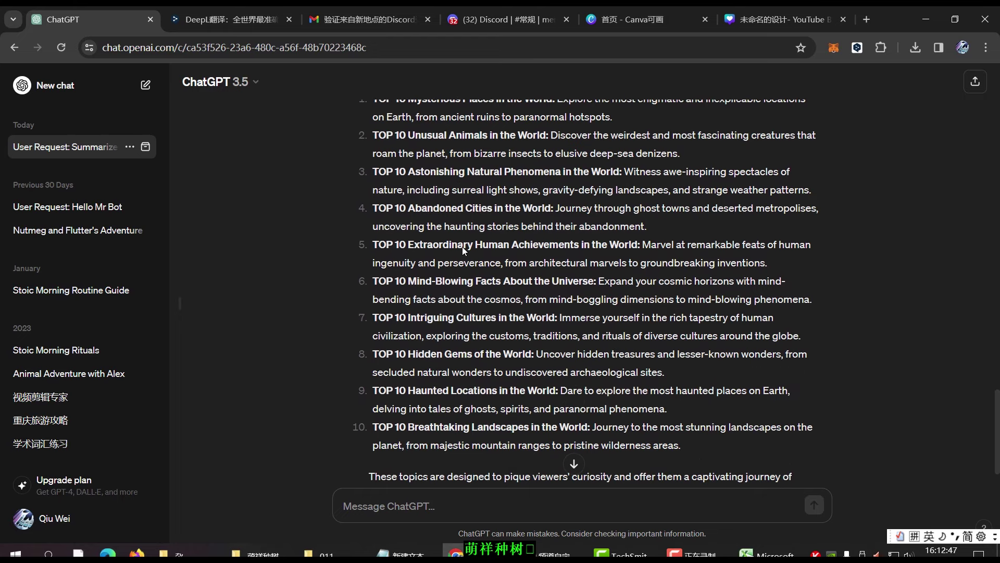
scroll(461, 246, down, 1)
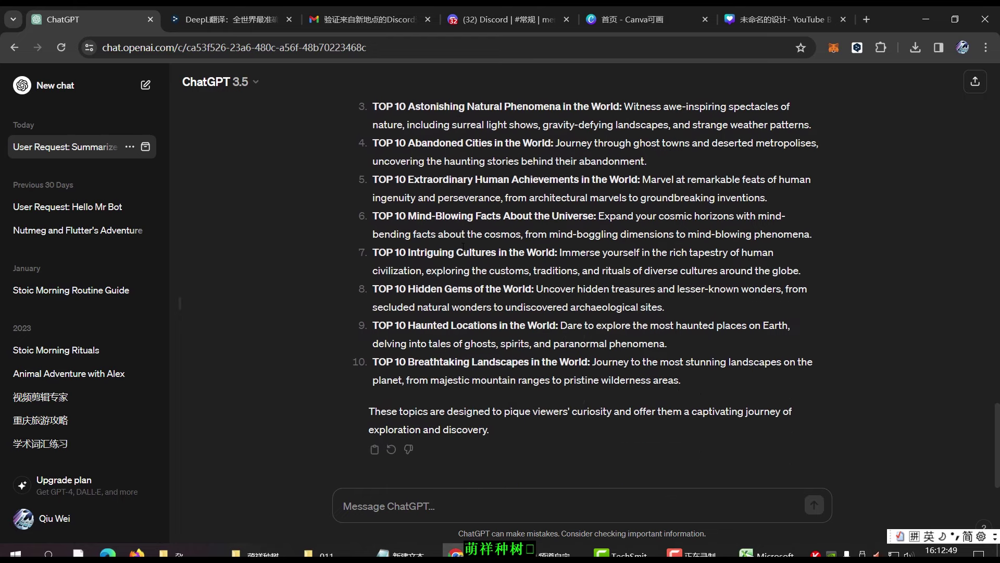
scroll(498, 293, up, 1)
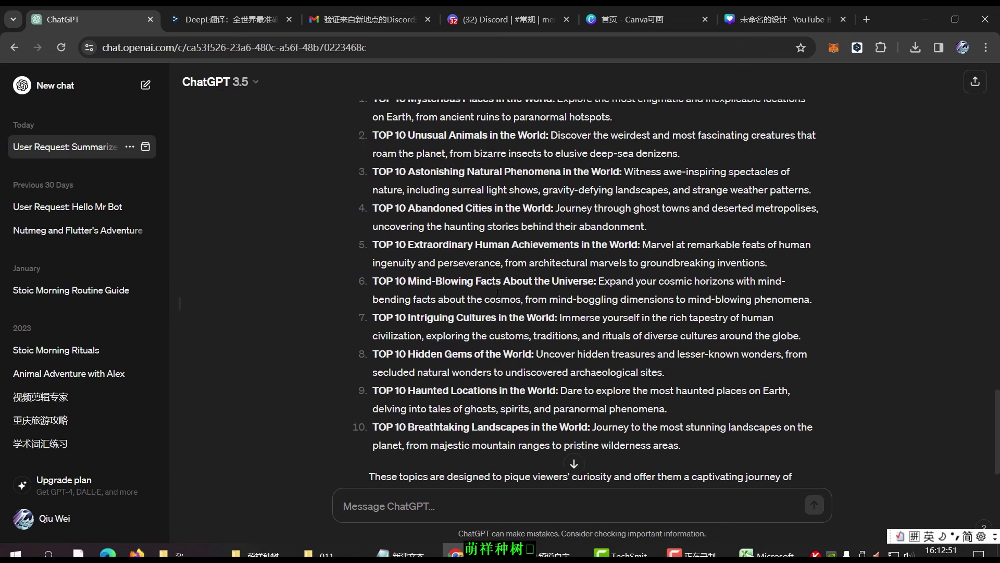
scroll(497, 293, down, 1)
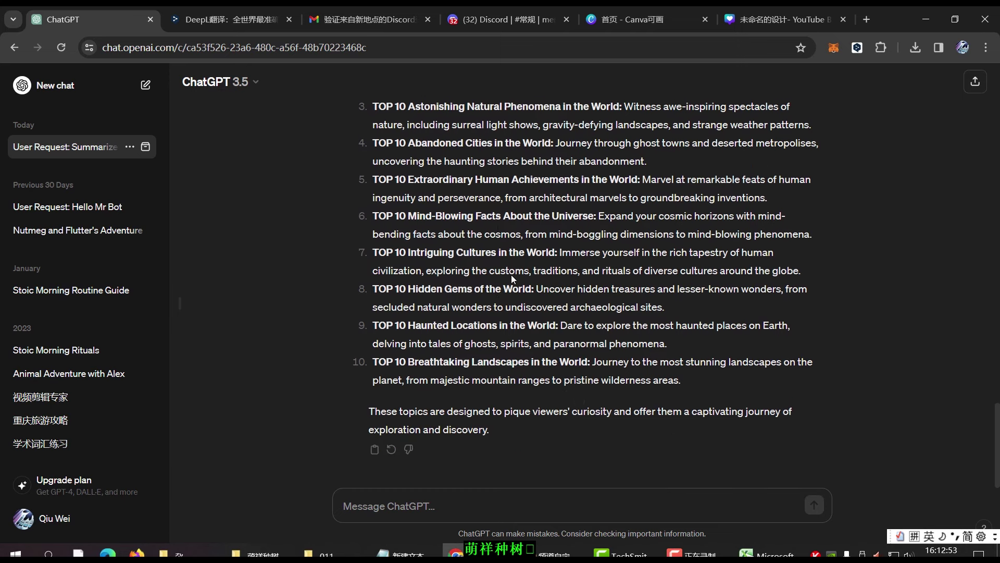
scroll(468, 252, up, 1)
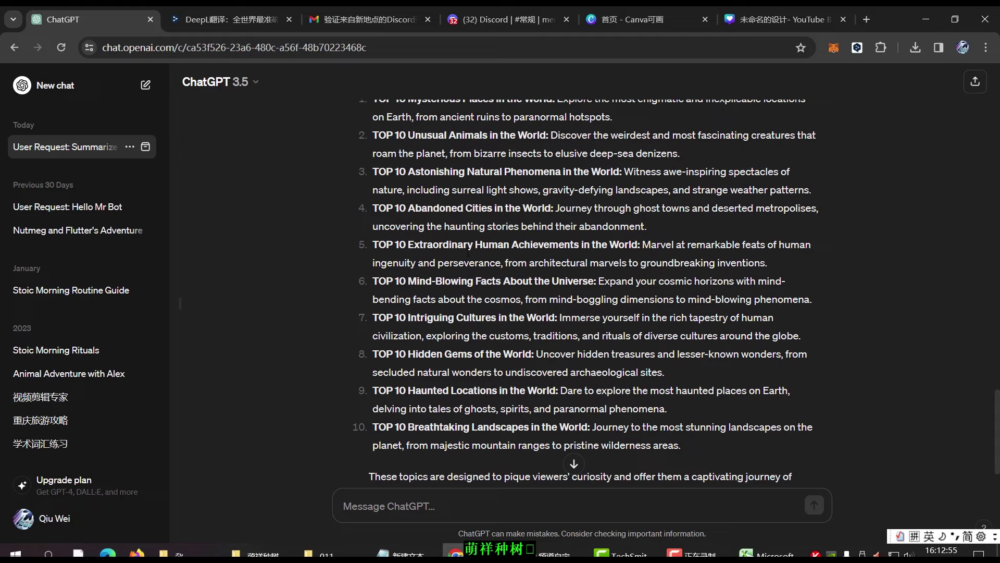
Step: Switch to DeepL and read the Chinese translation of the ten video topics from beginning to end
click(229, 19)
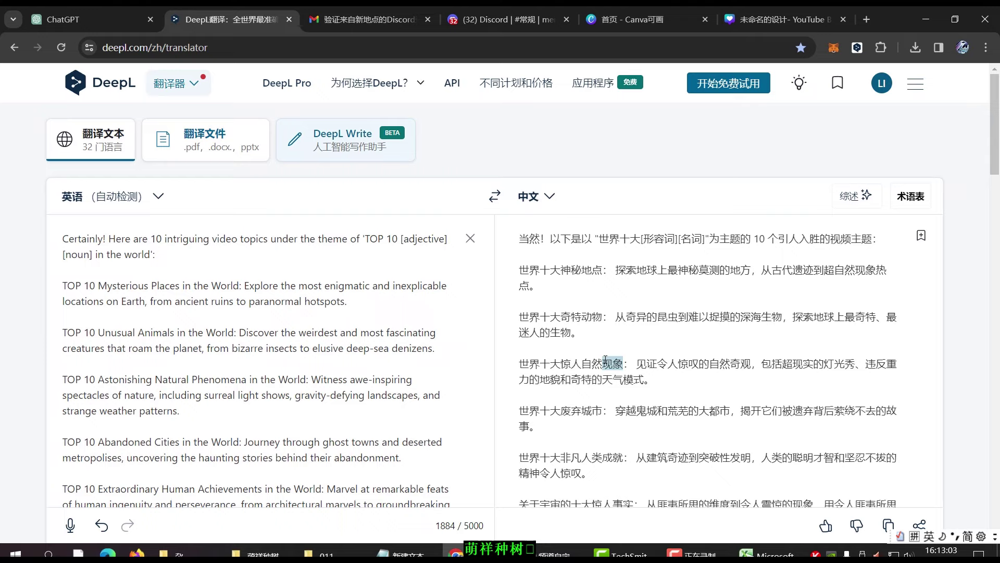
scroll(613, 362, down, 1)
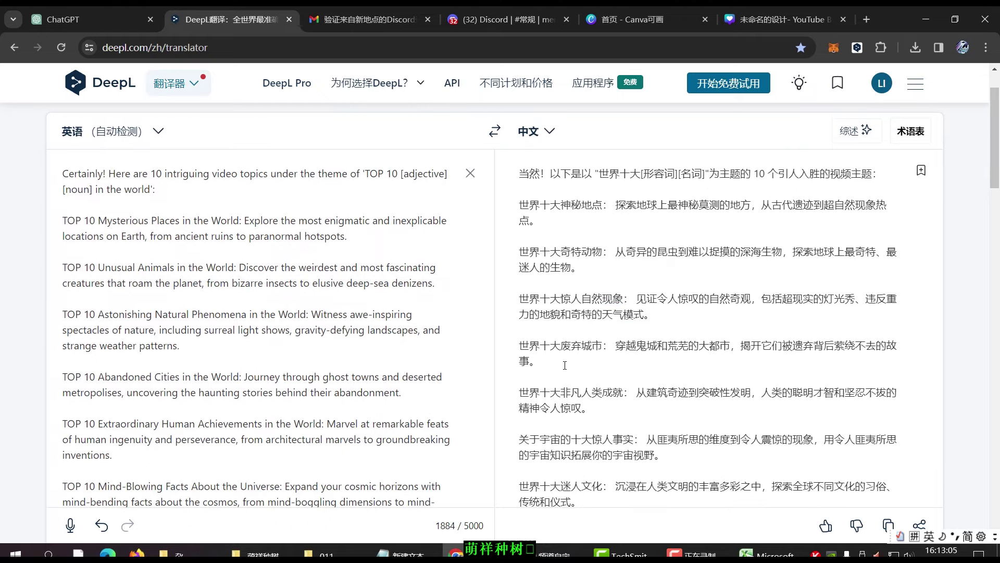
scroll(670, 353, down, 4)
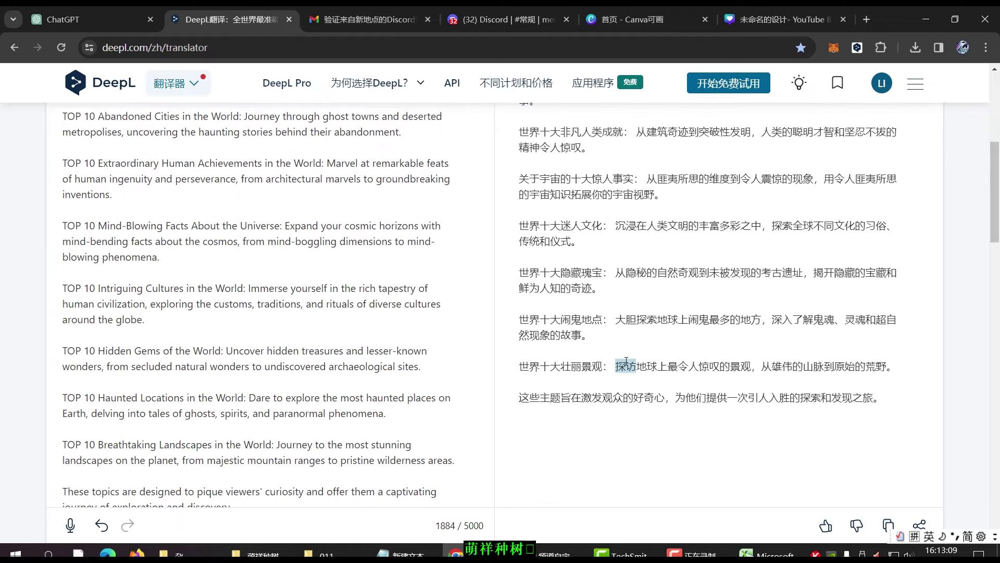
scroll(625, 417, up, 2)
scroll(629, 409, up, 4)
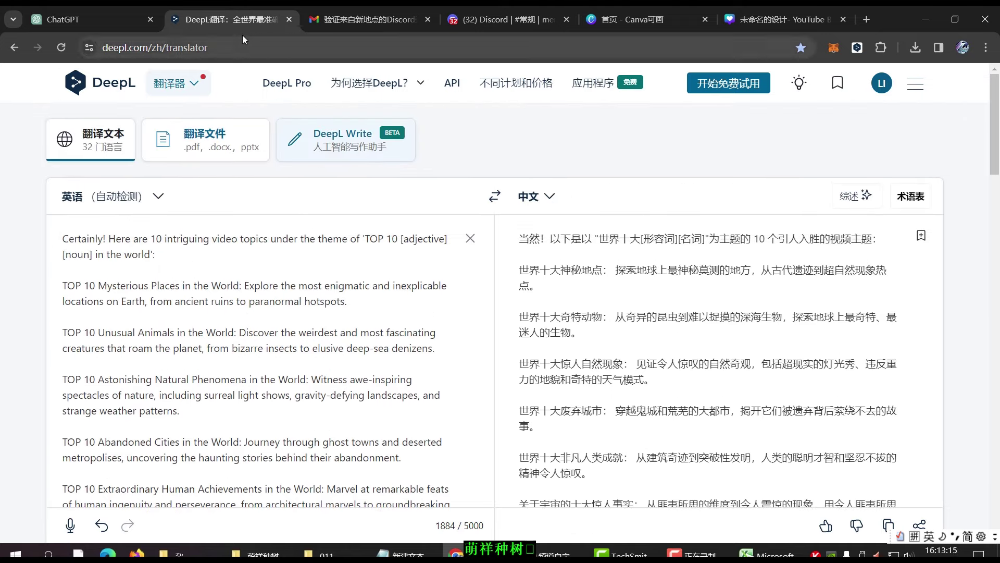
Step: Return to ChatGPT and request a mysterious script of at least 1500 words on 'TOP 10 Unusual Animals in the World', counting down from tenth to first
click(102, 20)
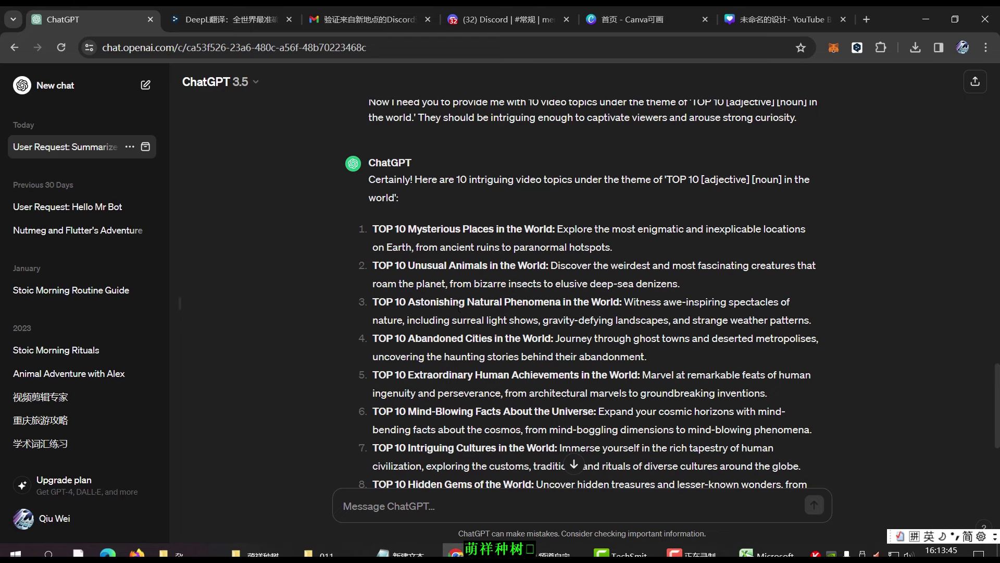
scroll(459, 305, down, 1)
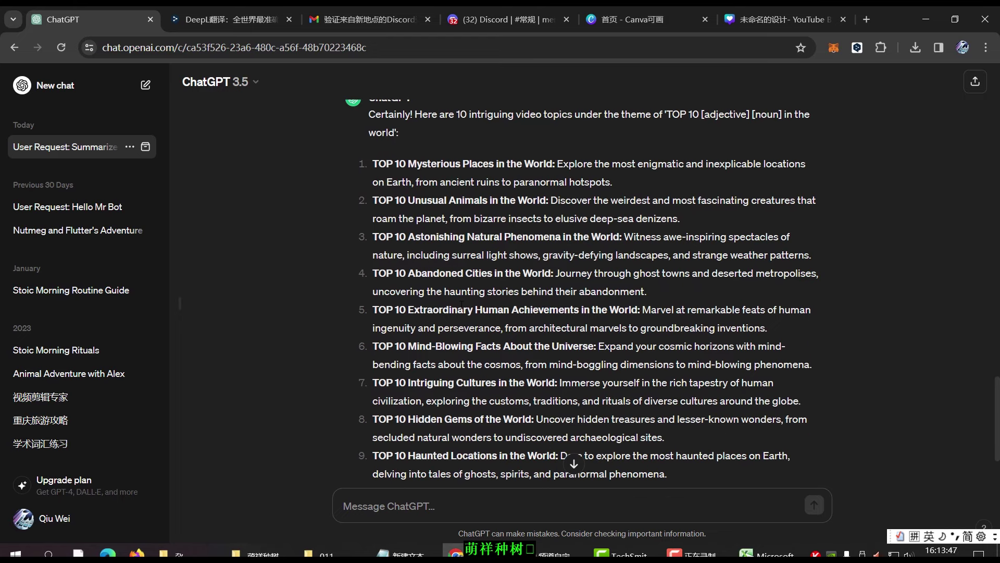
scroll(448, 281, down, 2)
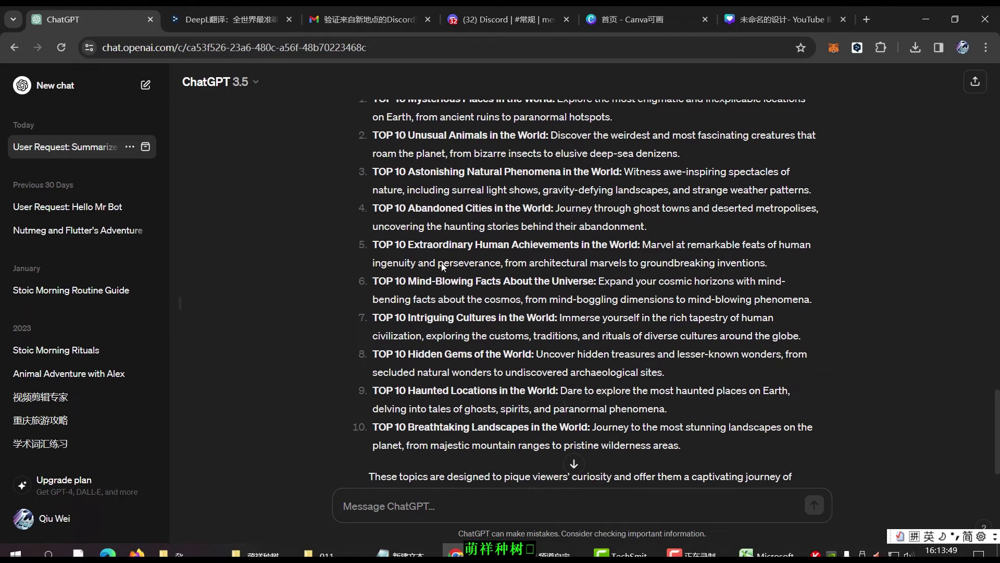
scroll(471, 290, up, 3)
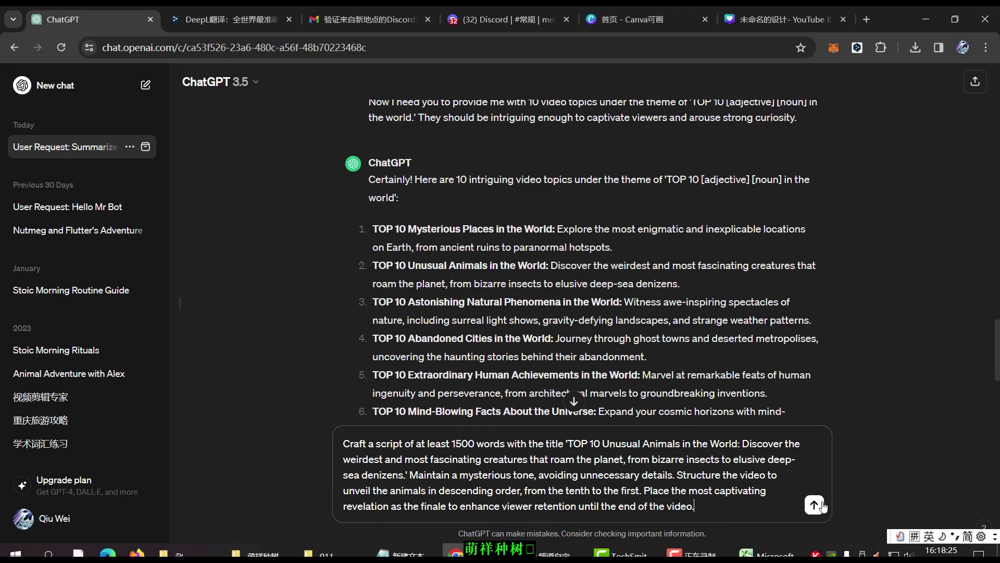
click(814, 504)
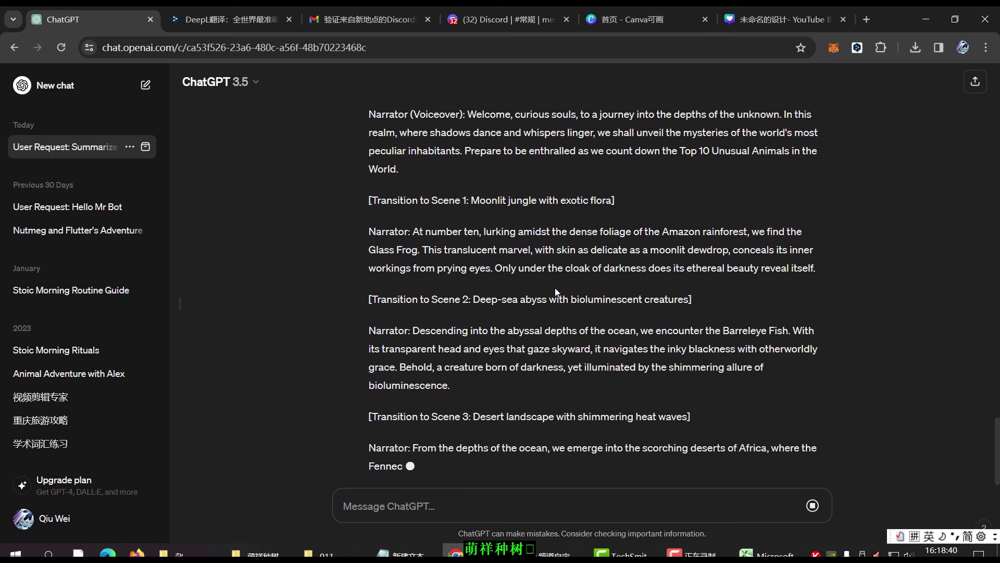
Step: Check the sent script prompt and read the generated script from the opening scene through the following animal scenes
scroll(555, 288, up, 3)
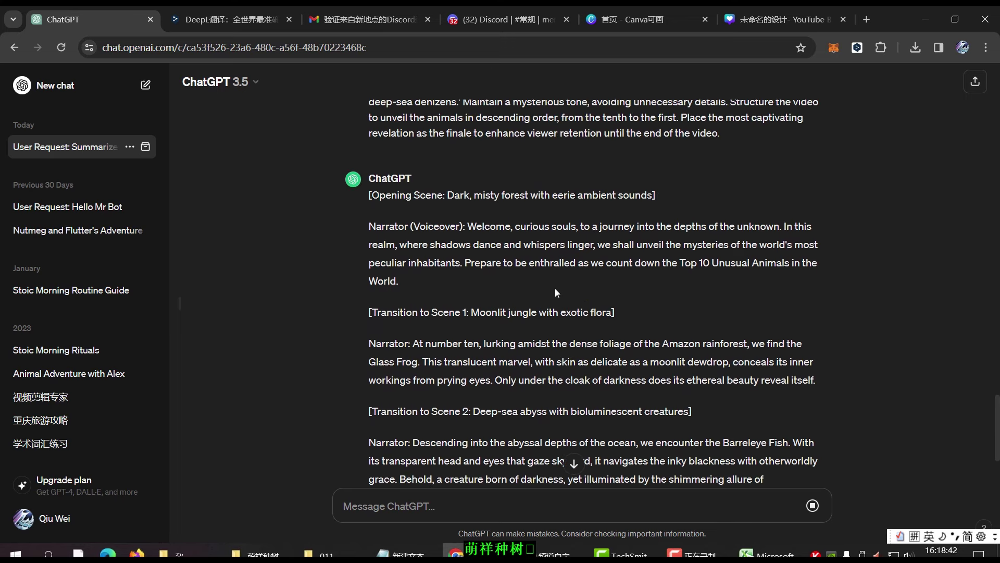
scroll(555, 292, up, 1)
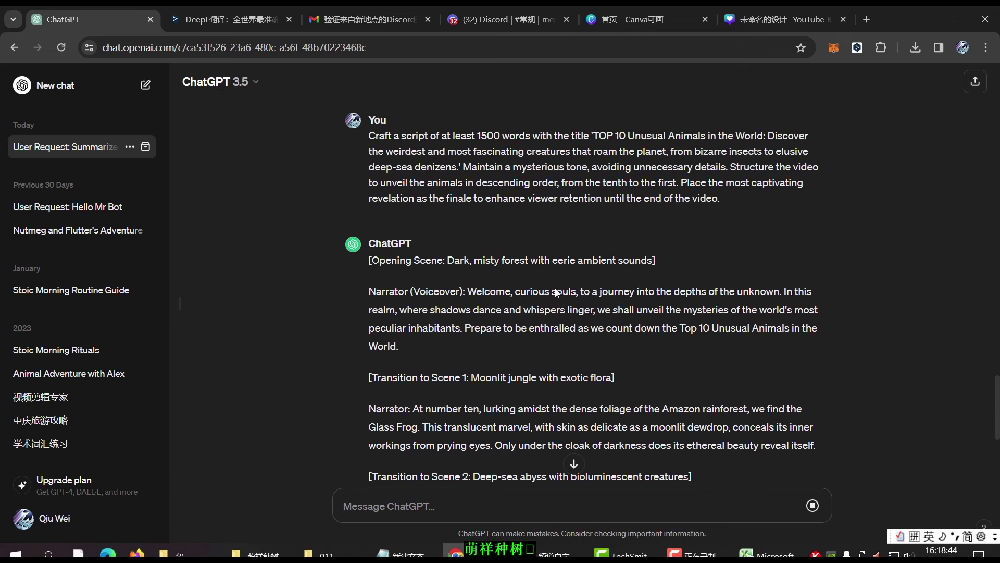
scroll(556, 289, up, 1)
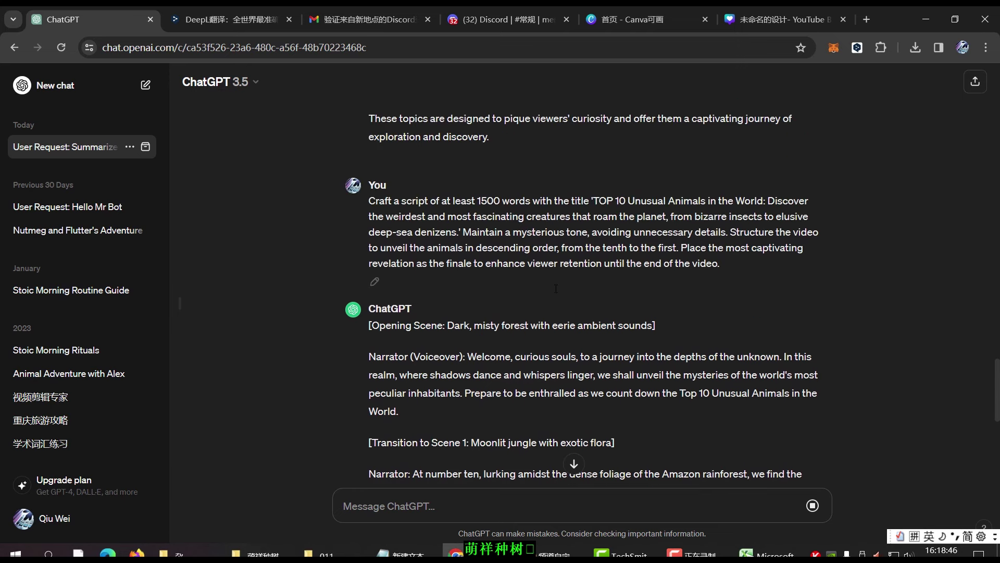
scroll(480, 336, down, 2)
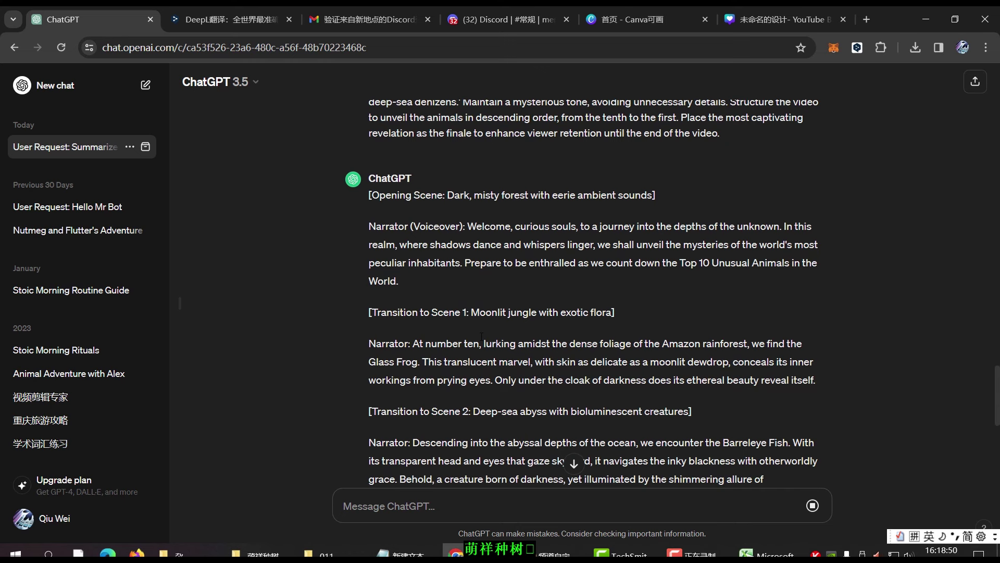
scroll(481, 336, down, 1)
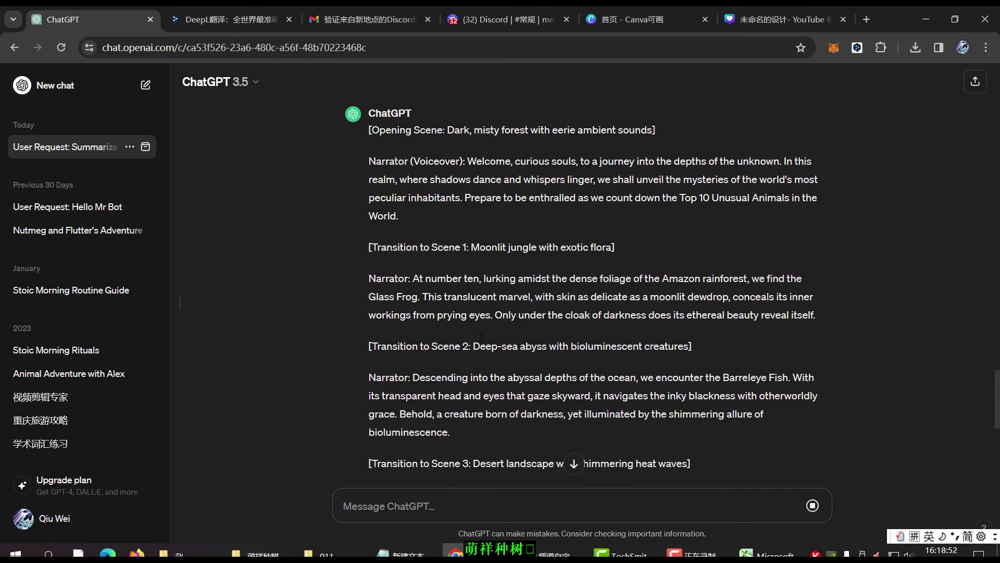
scroll(480, 336, down, 3)
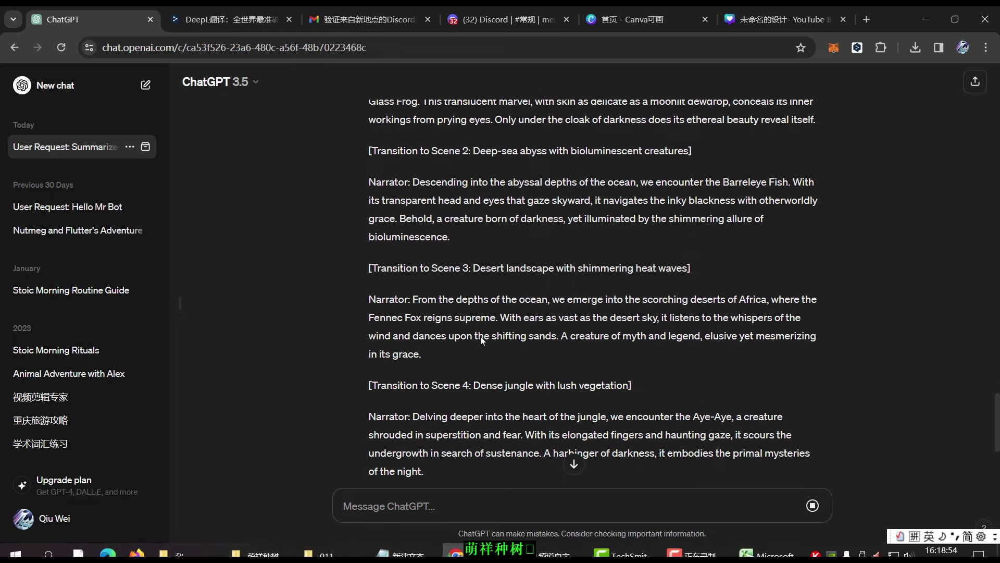
scroll(480, 336, down, 5)
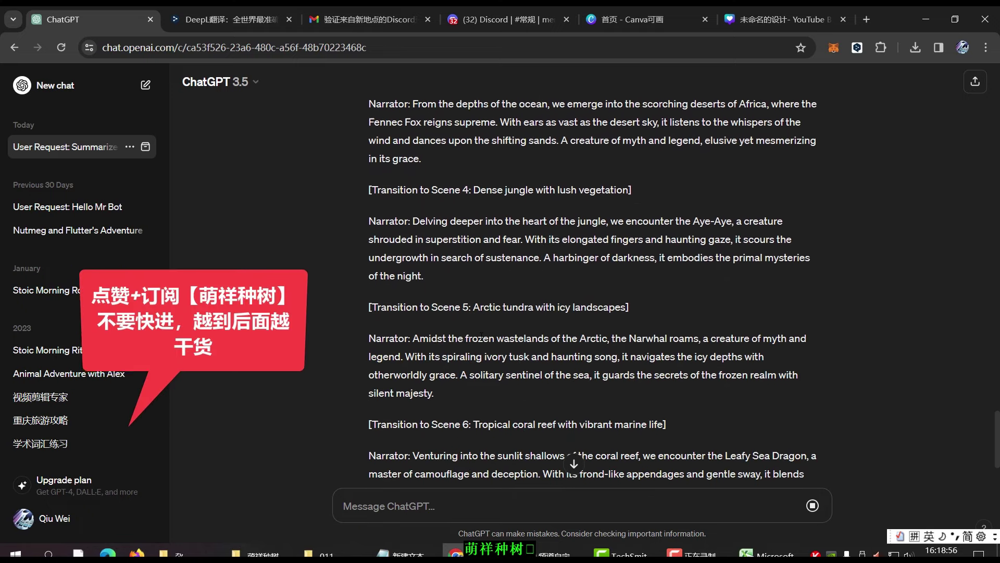
scroll(481, 336, down, 1)
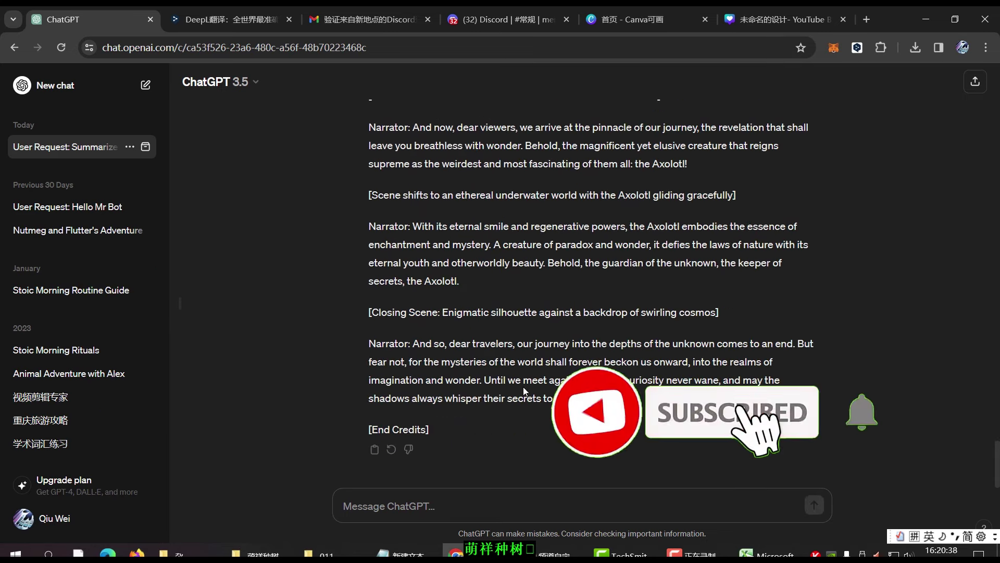
Step: Review the completed unusual animals script, going over its numbered scene transitions, narration and closing scene
scroll(524, 387, up, 5)
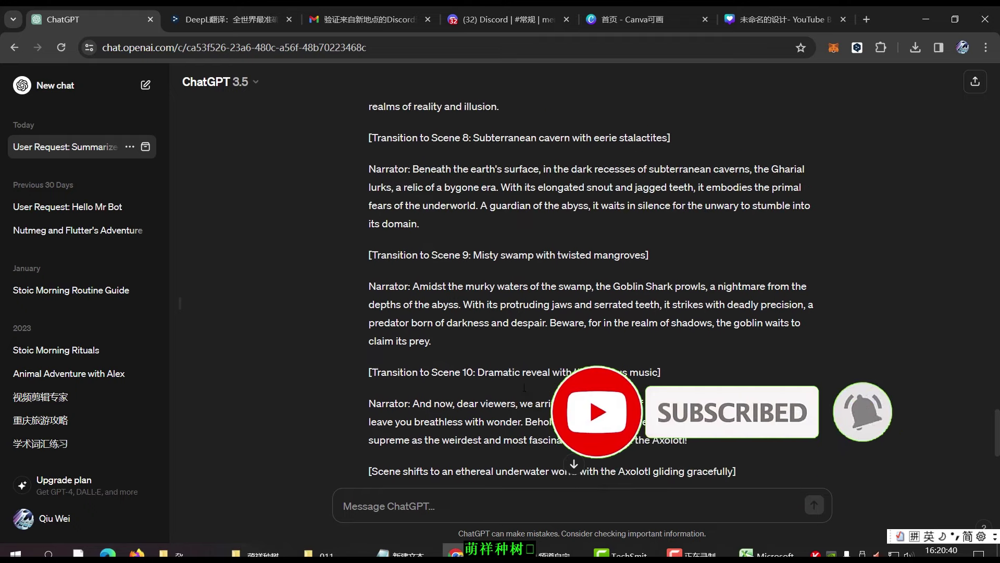
scroll(524, 387, up, 5)
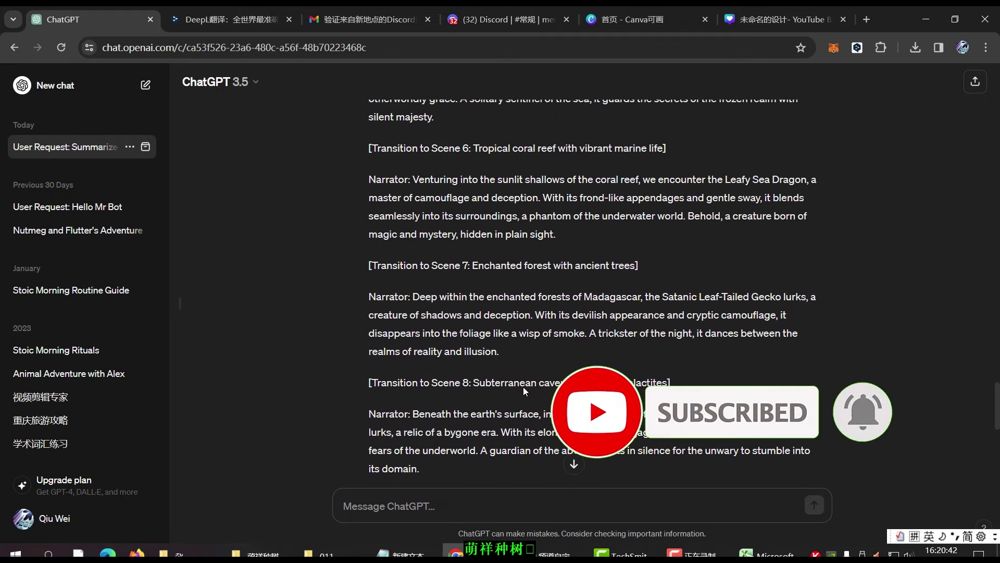
scroll(524, 390, up, 10)
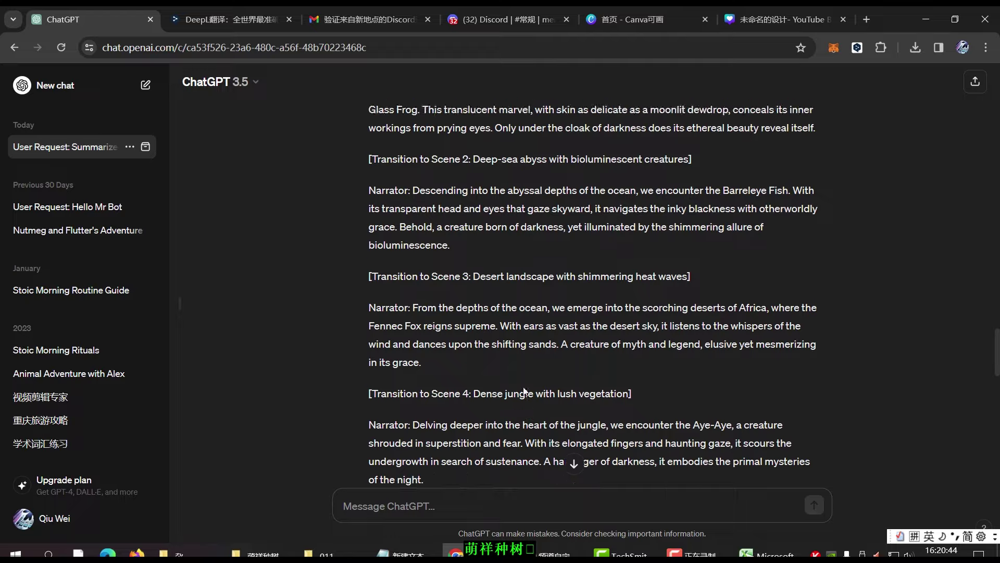
scroll(523, 388, up, 3)
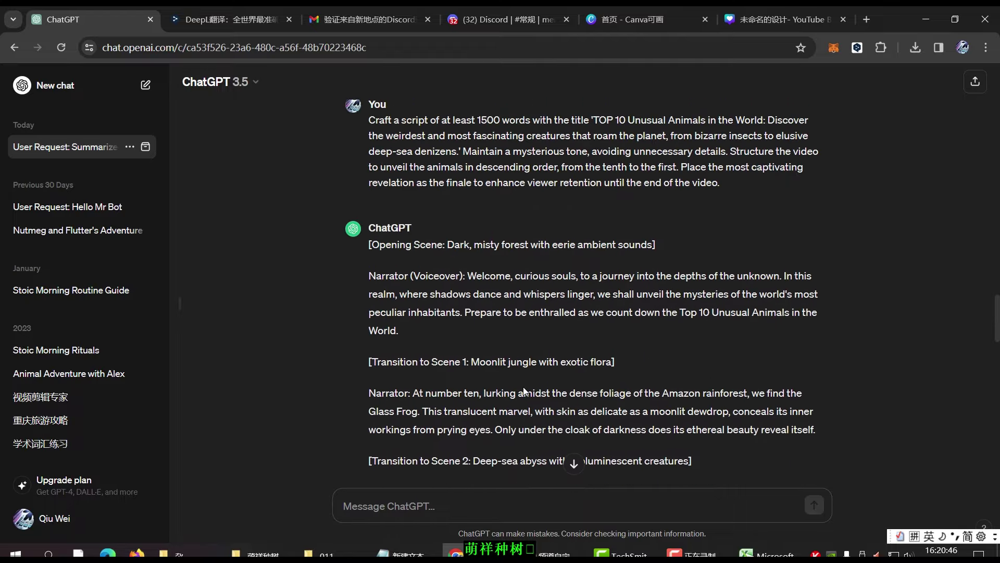
scroll(524, 391, down, 4)
scroll(525, 391, down, 11)
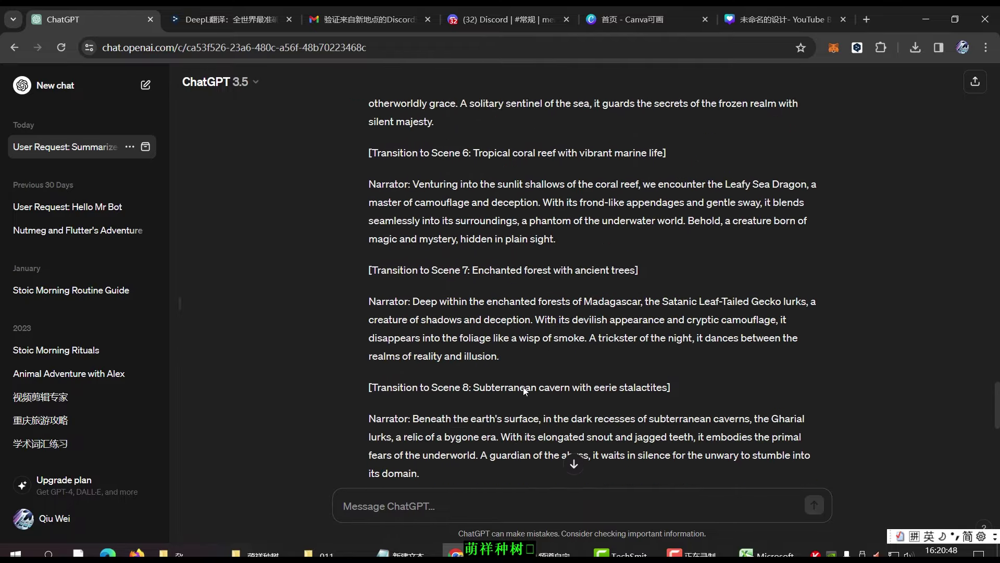
scroll(523, 388, down, 3)
scroll(523, 388, up, 1)
scroll(524, 387, down, 4)
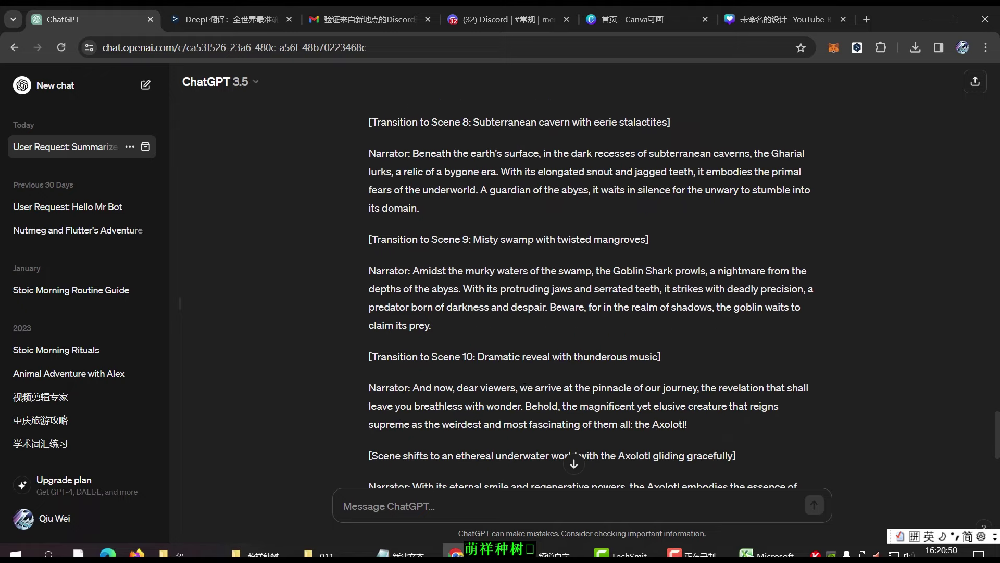
scroll(523, 388, down, 4)
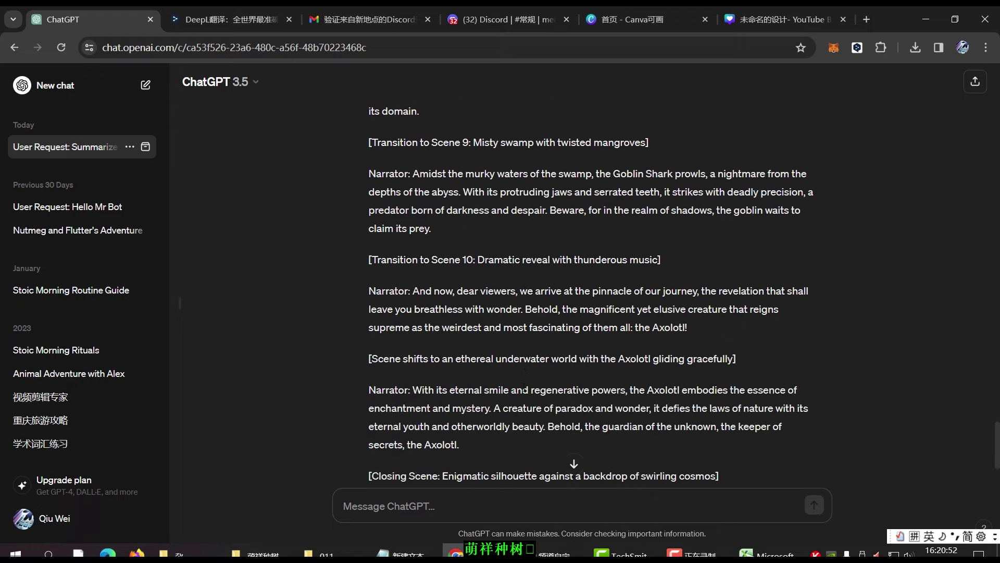
scroll(522, 385, up, 3)
scroll(522, 385, up, 10)
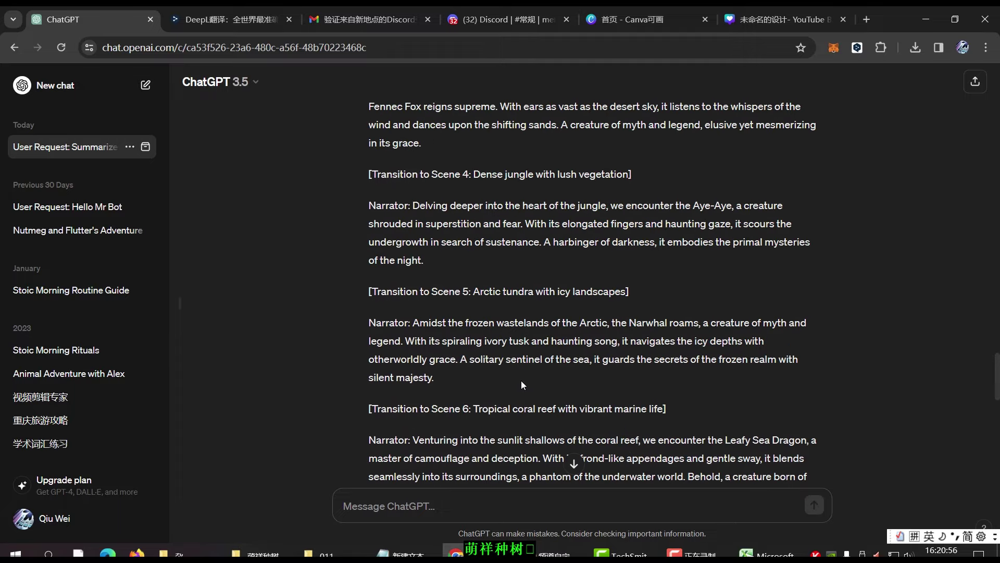
Step: Go back over the script's earlier scenes, then check its copy in the Notepad text file from the opening scene to the Axolotl
scroll(522, 385, up, 3)
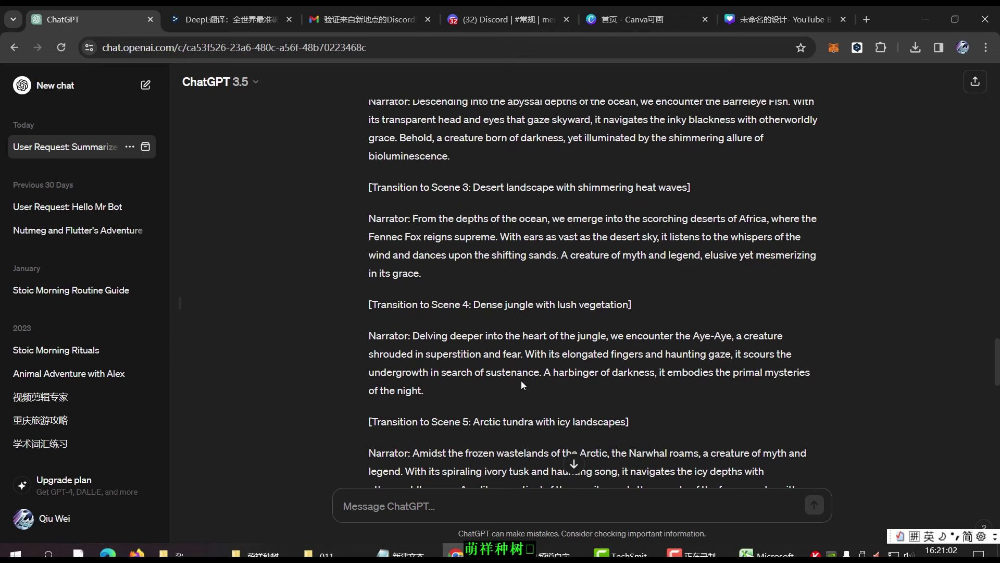
scroll(523, 385, up, 1)
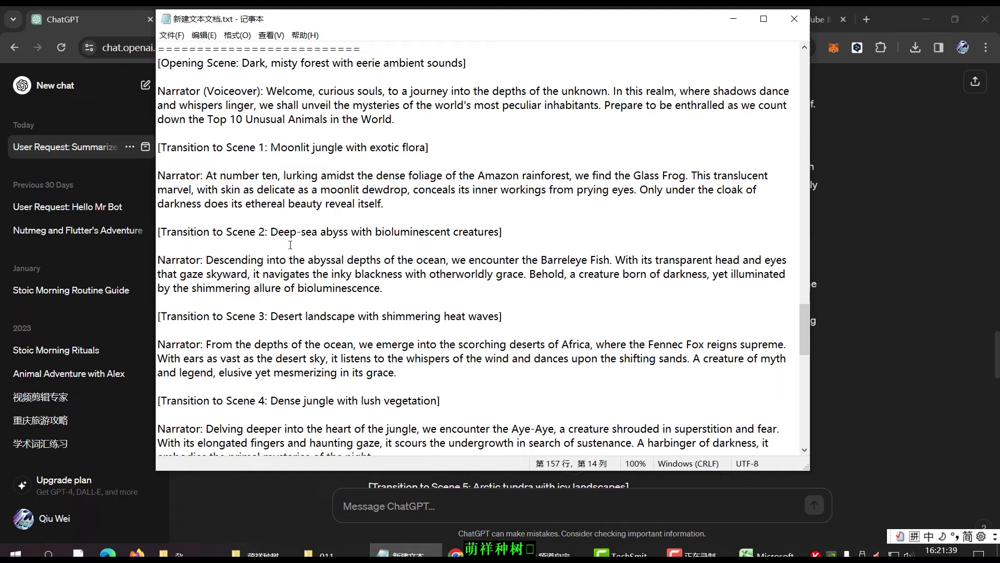
scroll(601, 326, down, 6)
scroll(601, 326, down, 9)
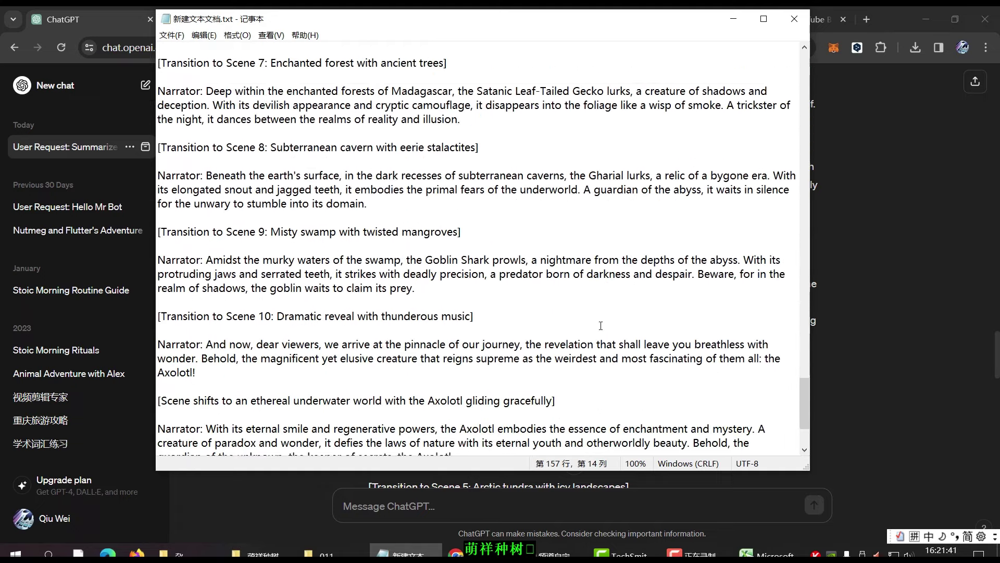
click(734, 19)
key(shift)
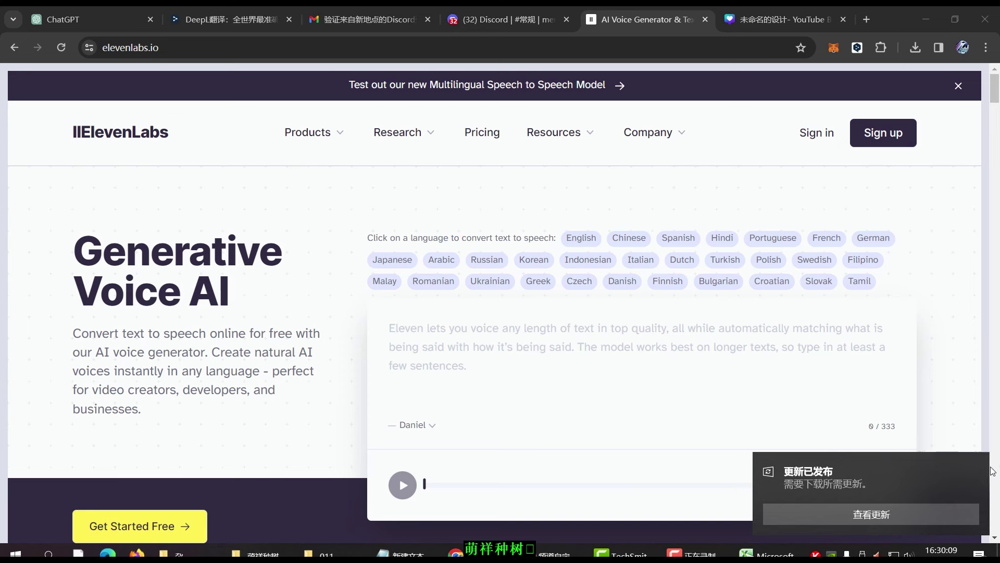
click(720, 440)
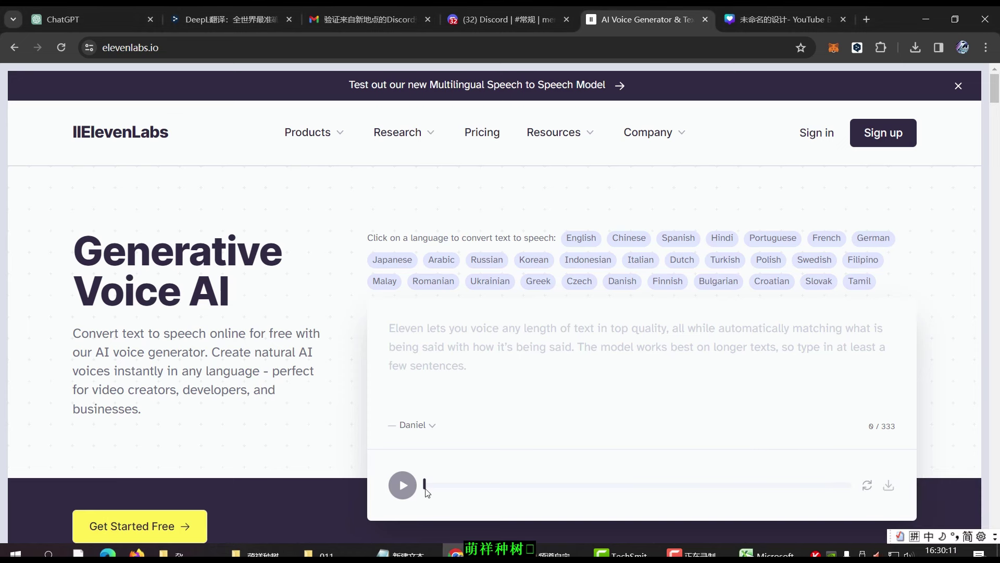
key(alt+Tab)
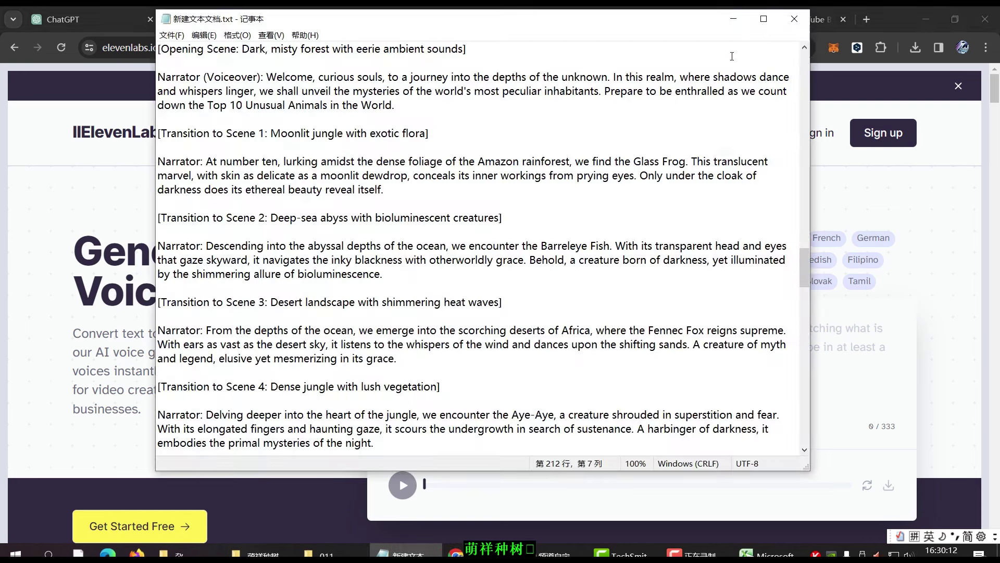
click(734, 19)
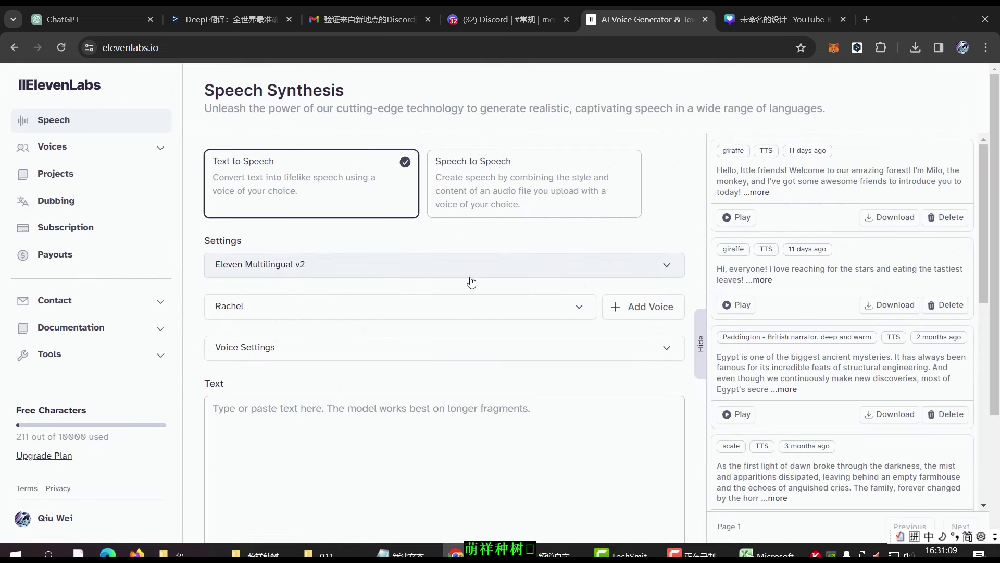
Step: Open the community Voice Library as the source for adding a voice and browse its first voices
click(648, 309)
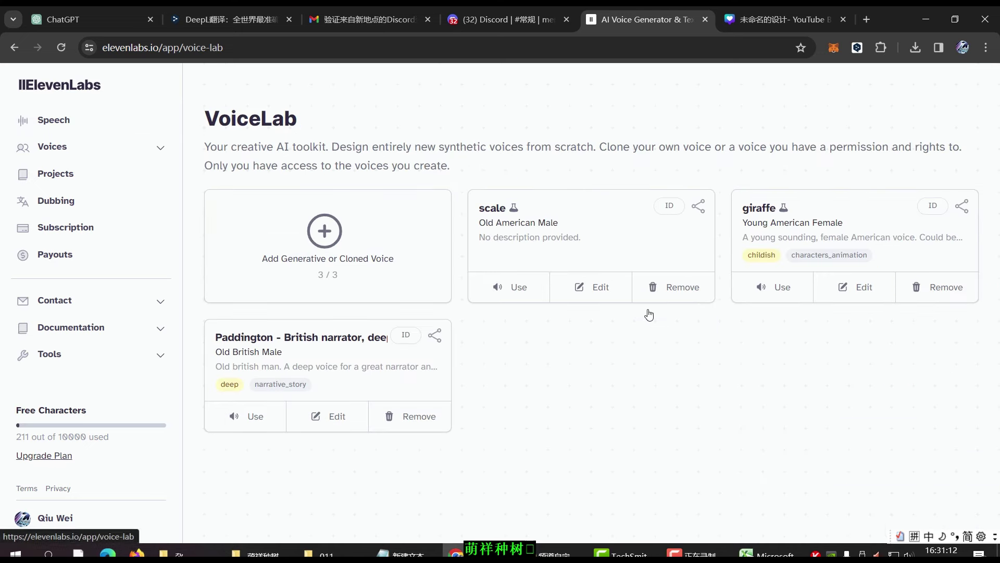
click(326, 237)
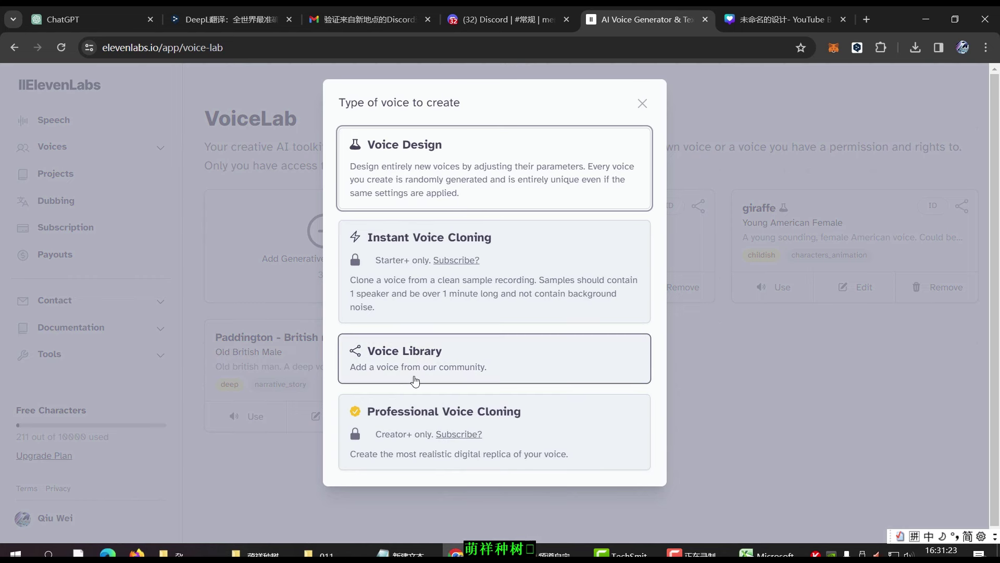
click(425, 357)
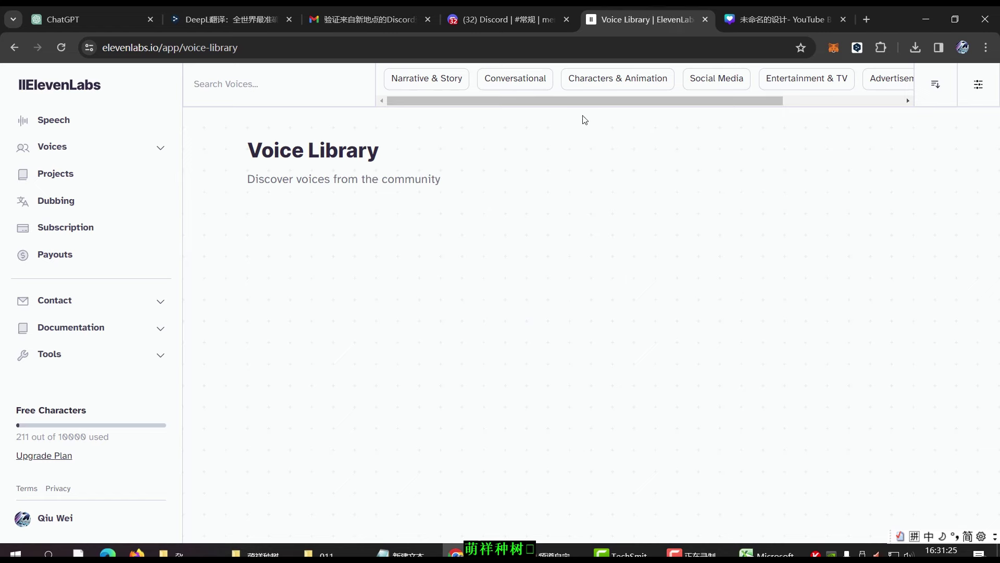
scroll(491, 260, down, 2)
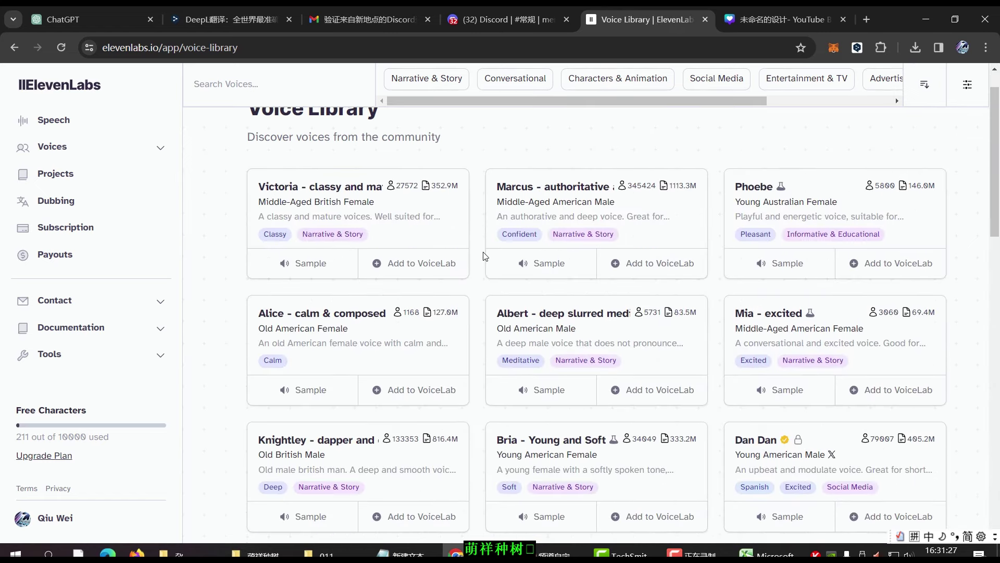
scroll(591, 352, up, 2)
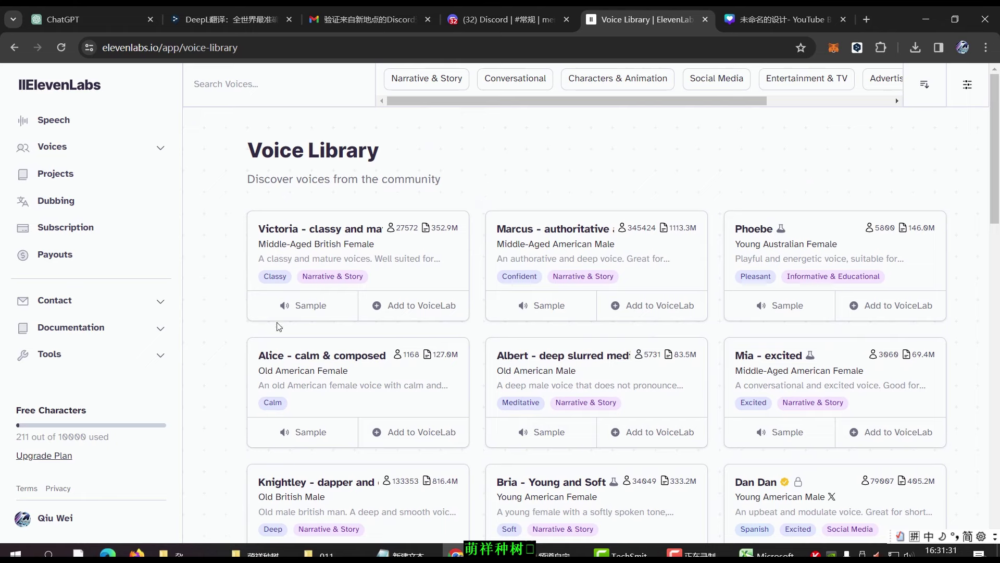
Step: Listen to the Victoria and Marcus samples and try to add 'Marcus - authoritative and deep' to VoiceLab
click(286, 308)
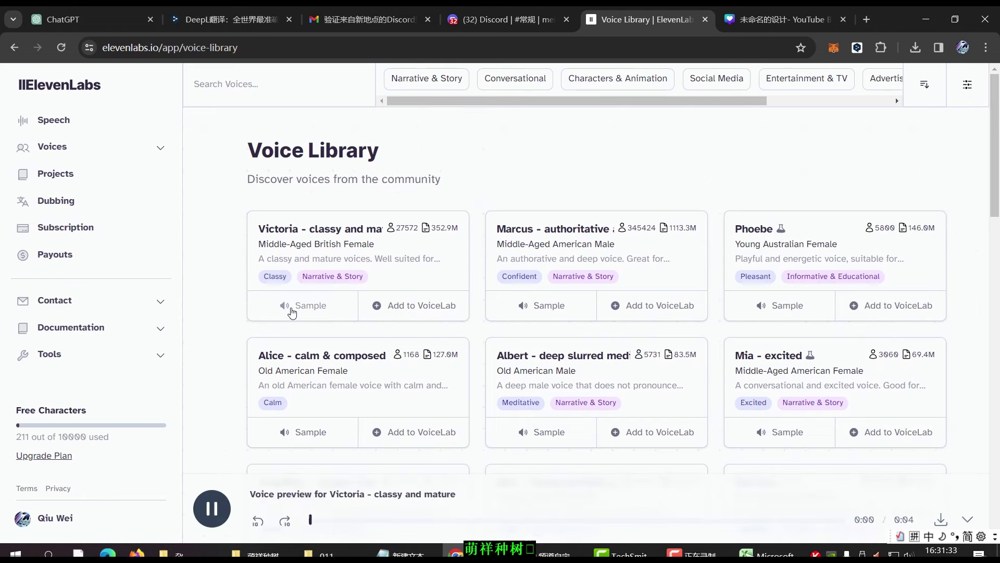
click(525, 311)
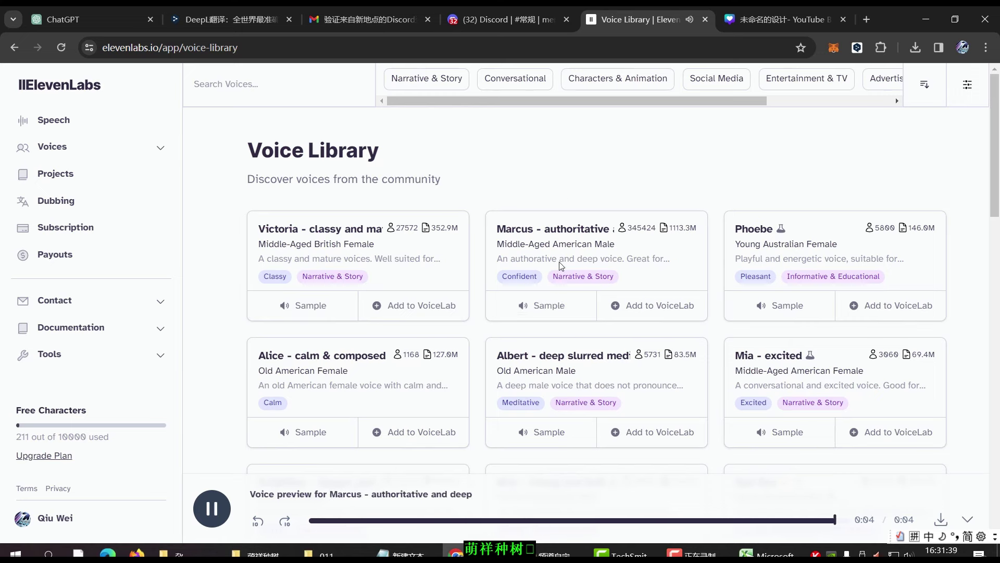
click(630, 311)
click(641, 341)
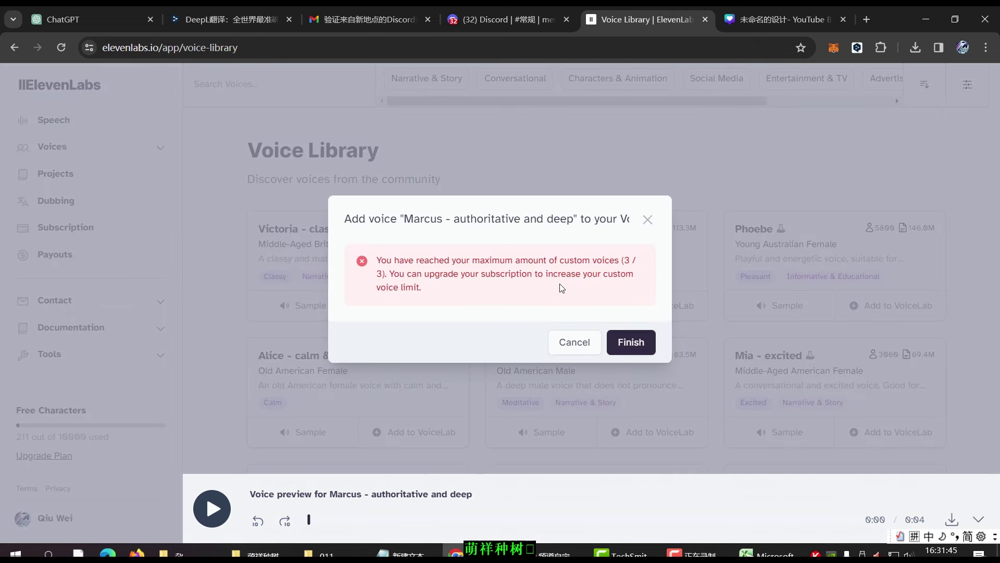
click(575, 342)
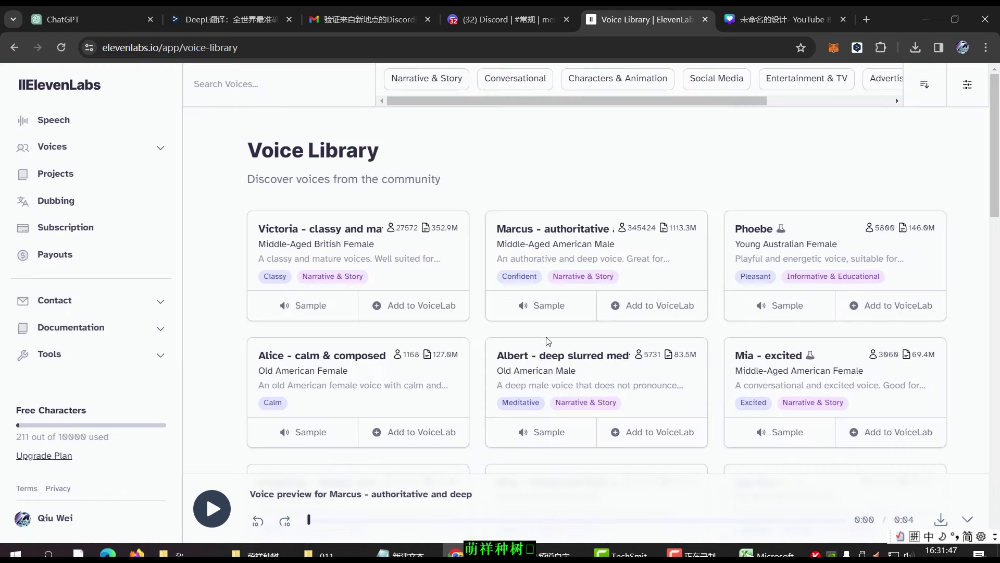
Step: Return to Speech Synthesis and choose the 'scale' voice for the text-to-speech narration
click(72, 90)
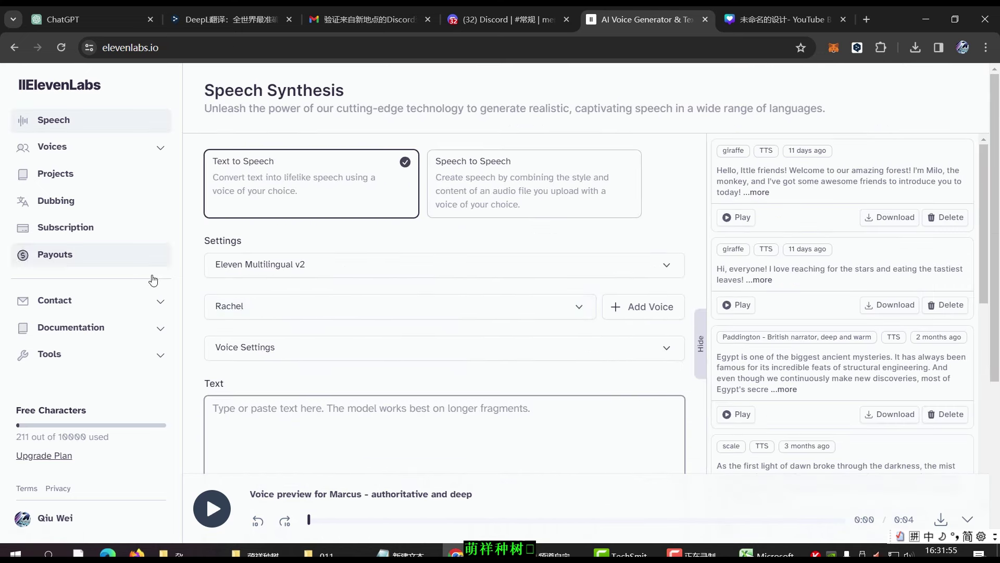
click(580, 312)
scroll(439, 405, down, 5)
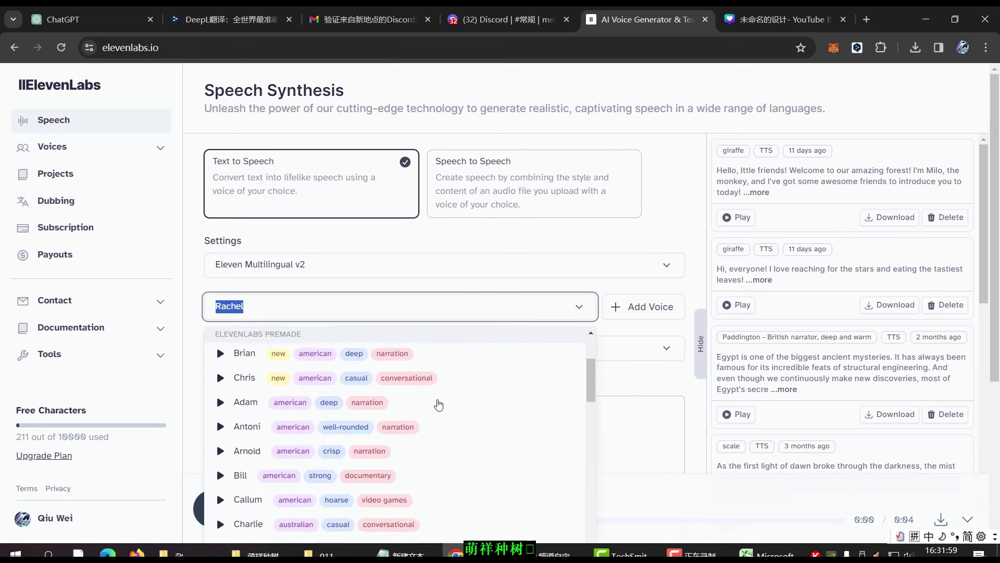
scroll(439, 405, down, 3)
scroll(438, 405, down, 5)
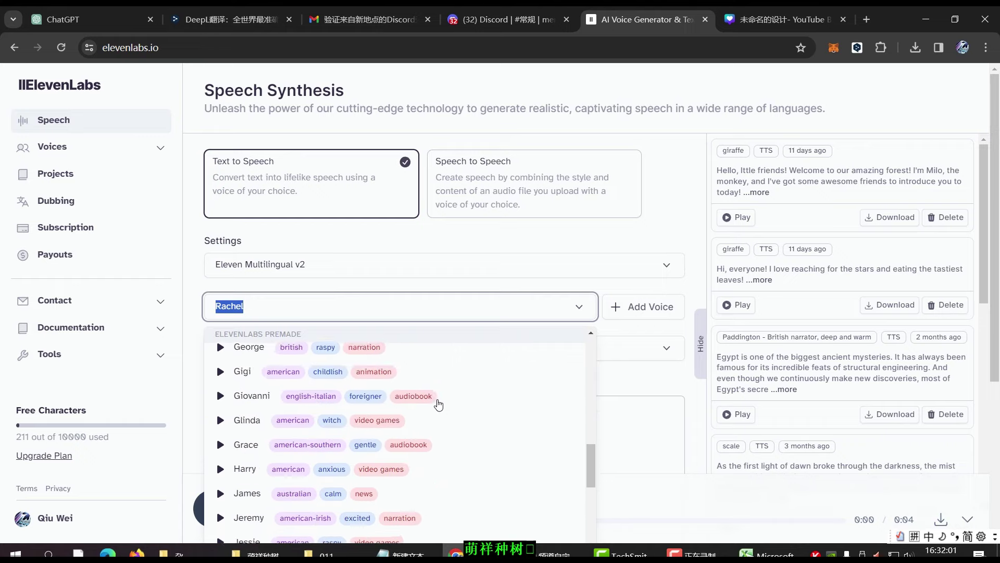
scroll(439, 405, up, 15)
click(439, 405)
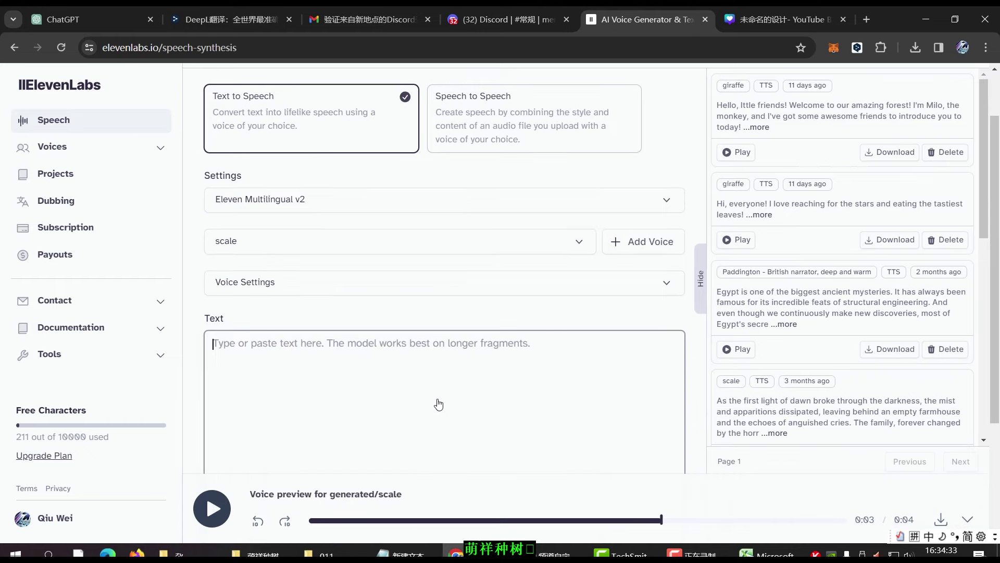
Step: Generate speech from the script's opening narration, 'Welcome, curious souls' through 'Unusual Animals in the World', and save the MP3 in the 音频 folder
click(462, 403)
text(Welcome, curious souls, to a journey into the depths of the unknown. In this realm, where shadows dance and whispers linger, we shall unveil the mysteries of the world's most peculiar inhabitants. Prepare to be enthralled as we count down the Top 10 Unusual Animals in the World)
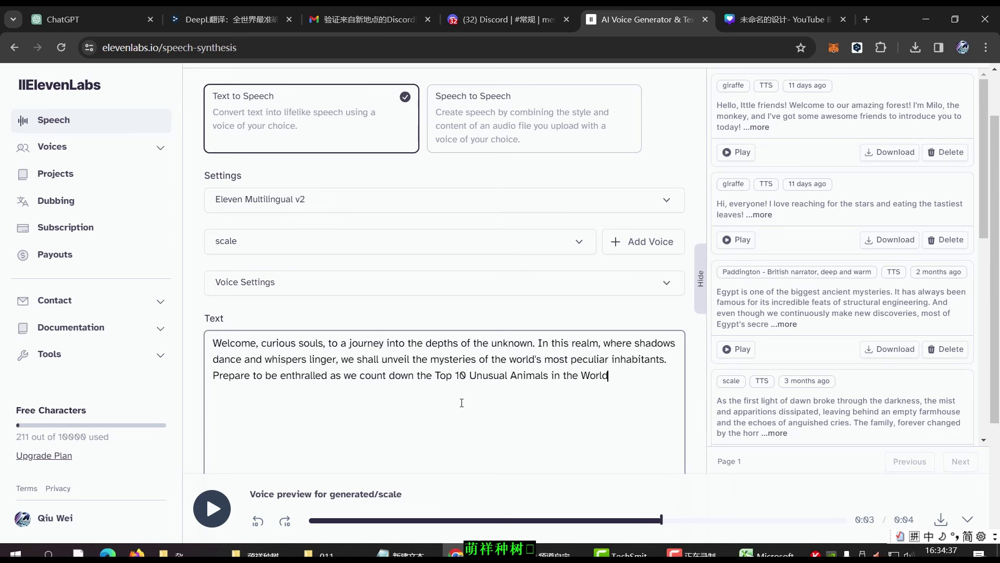
scroll(489, 414, down, 1)
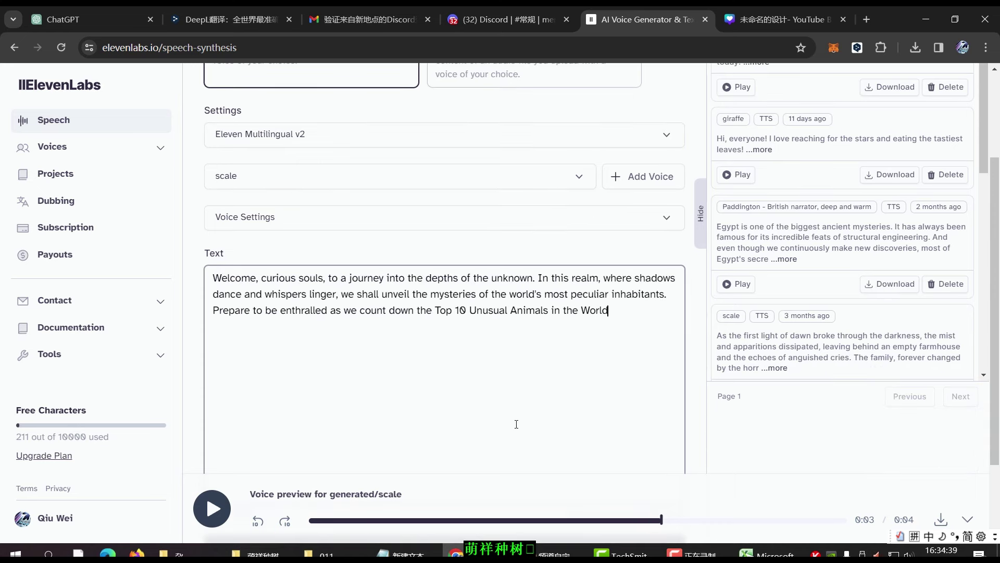
scroll(516, 423, down, 2)
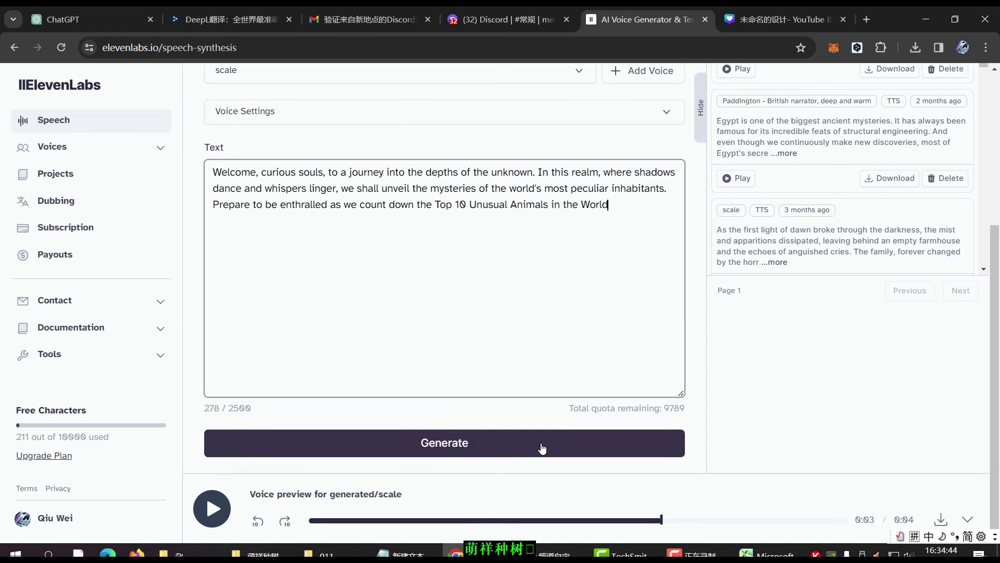
click(450, 443)
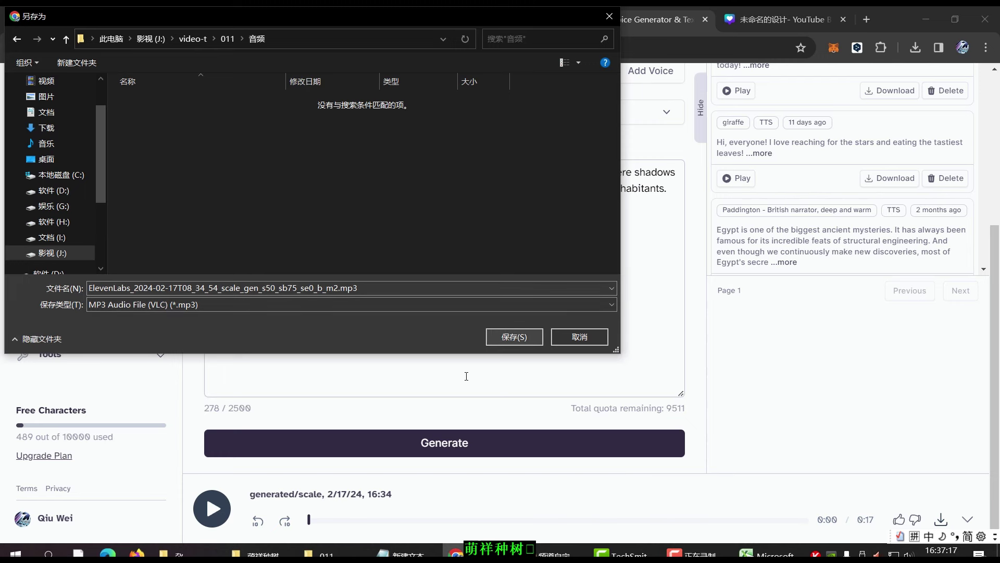
key(Return)
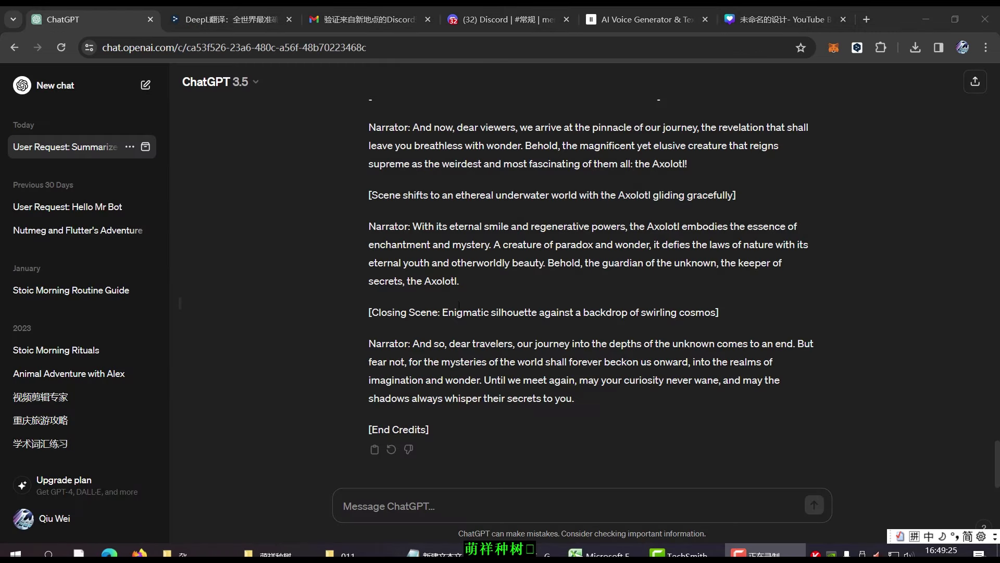
Step: In ChatGPT, reread the script's later part, examining the scene descriptions and narration from scene 5 to the closing scene
scroll(501, 299, up, 5)
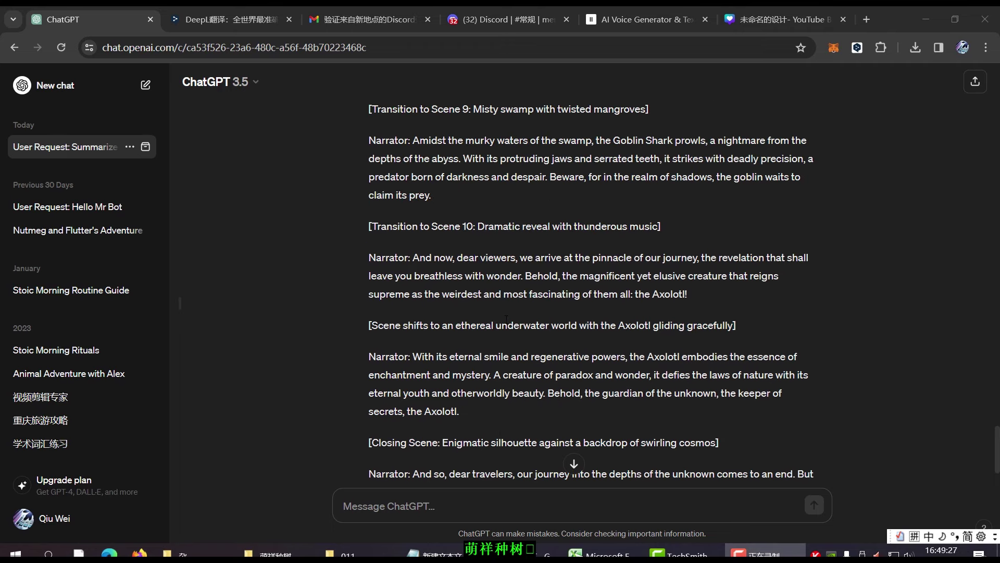
scroll(503, 319, down, 3)
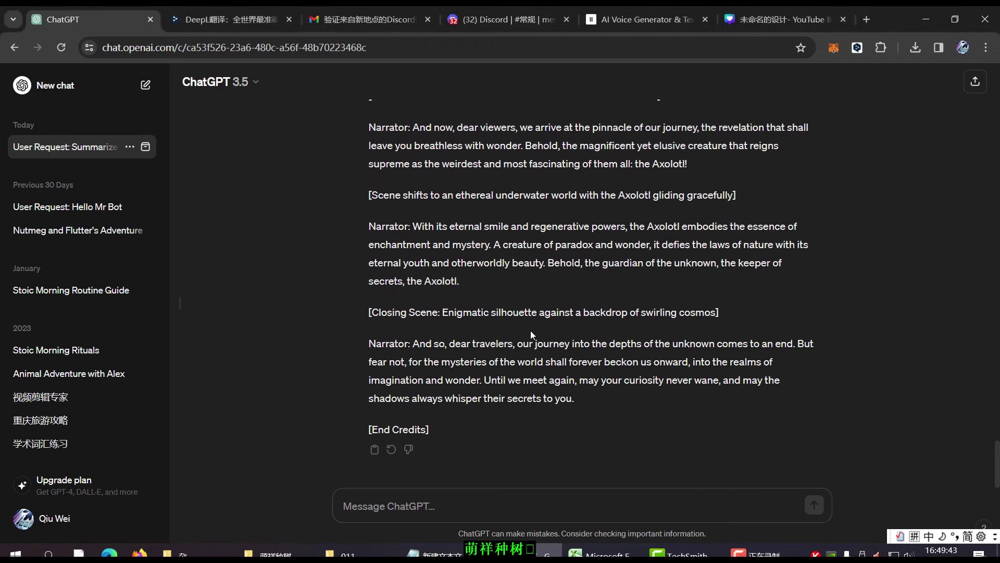
scroll(528, 328, up, 6)
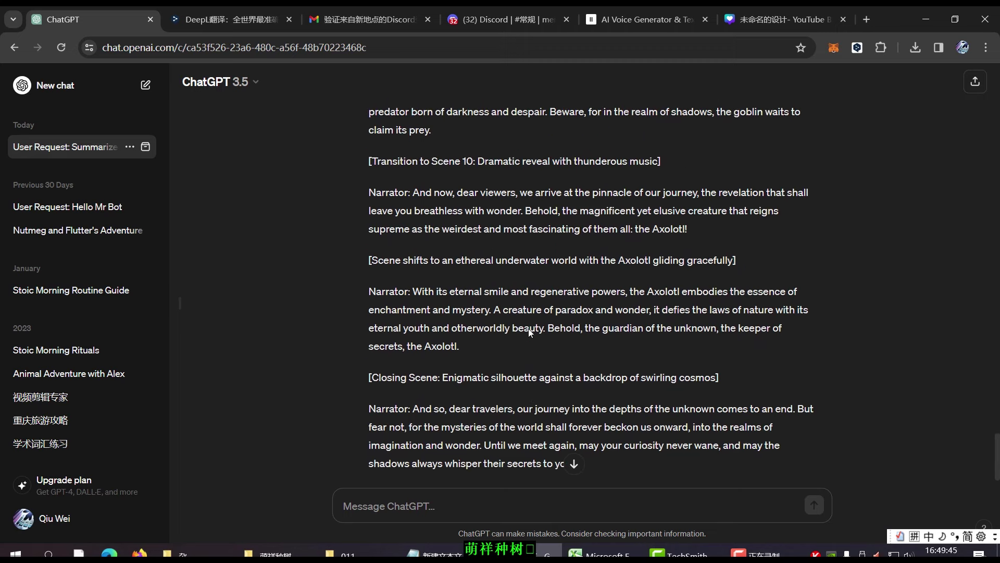
scroll(529, 326, up, 1)
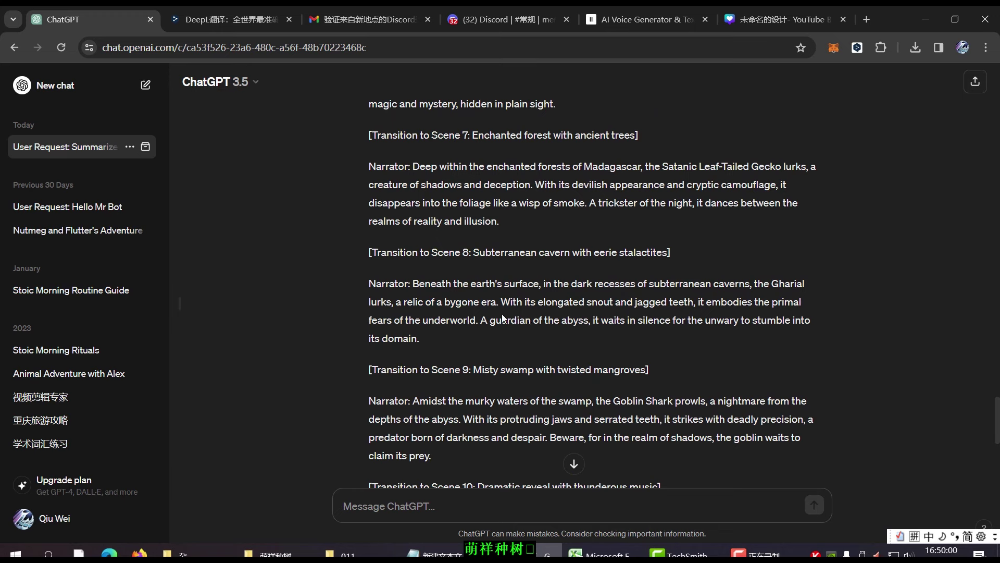
scroll(530, 348, up, 1)
scroll(532, 353, up, 1)
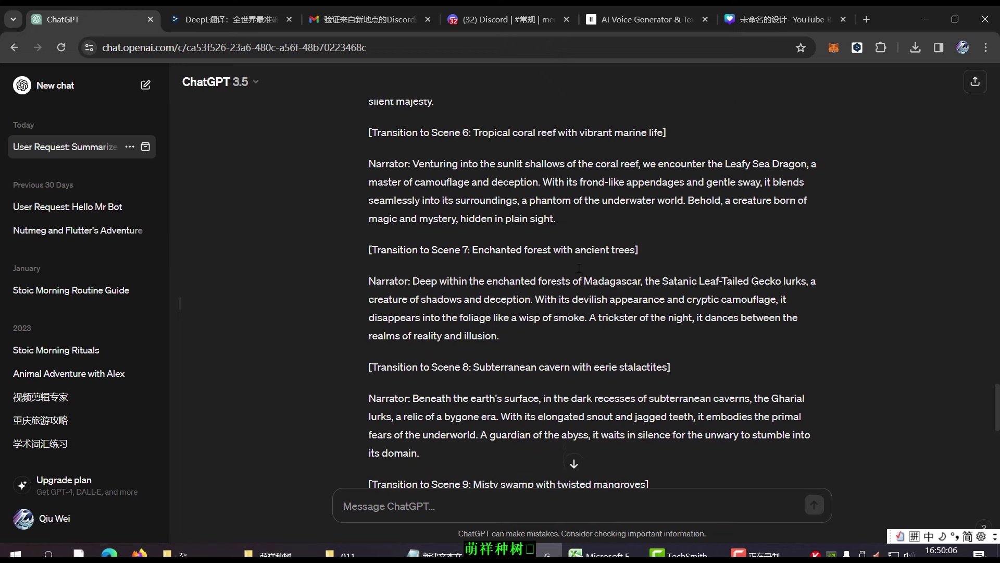
scroll(580, 274, down, 1)
scroll(580, 274, up, 2)
scroll(579, 268, up, 1)
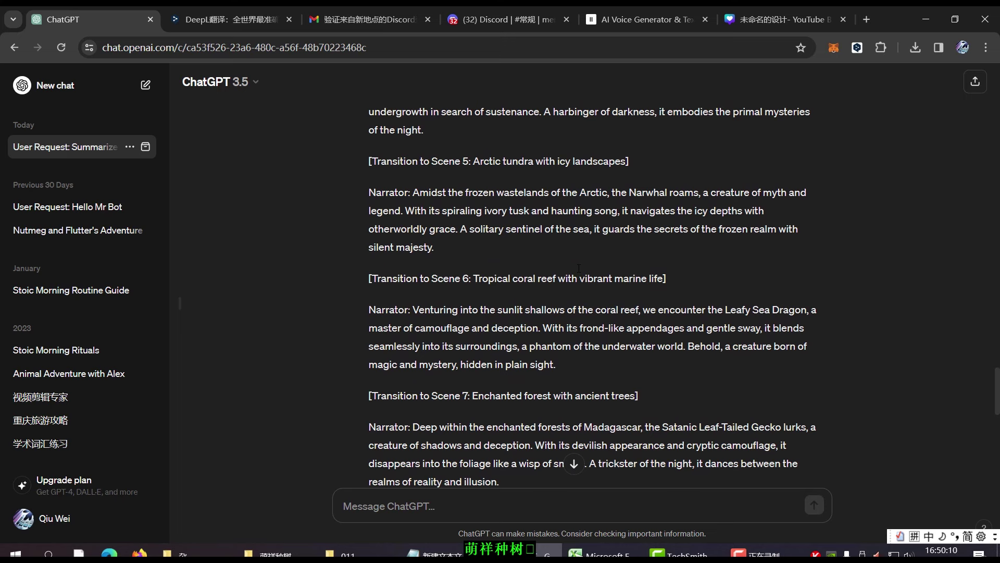
scroll(579, 267, down, 2)
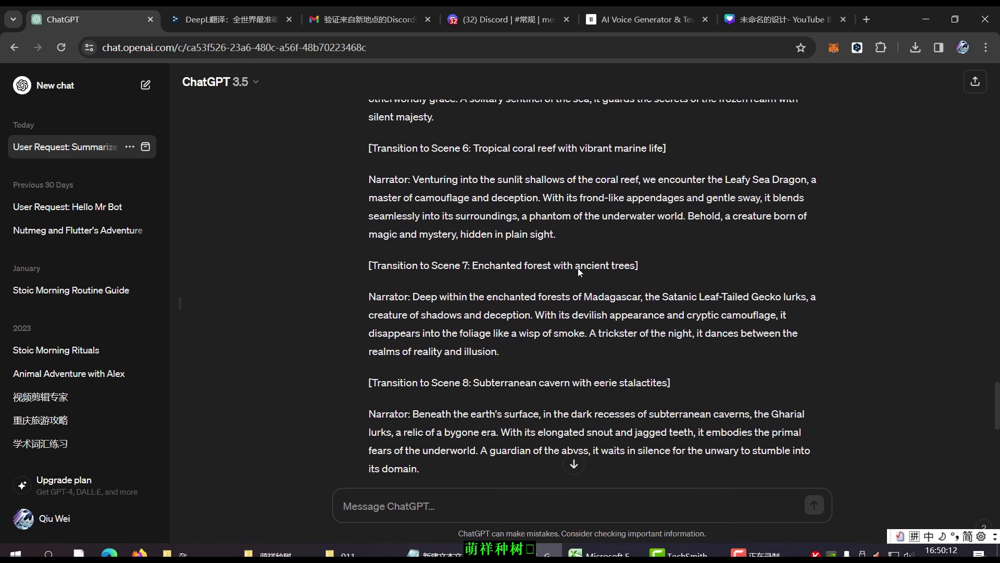
scroll(579, 258, down, 1)
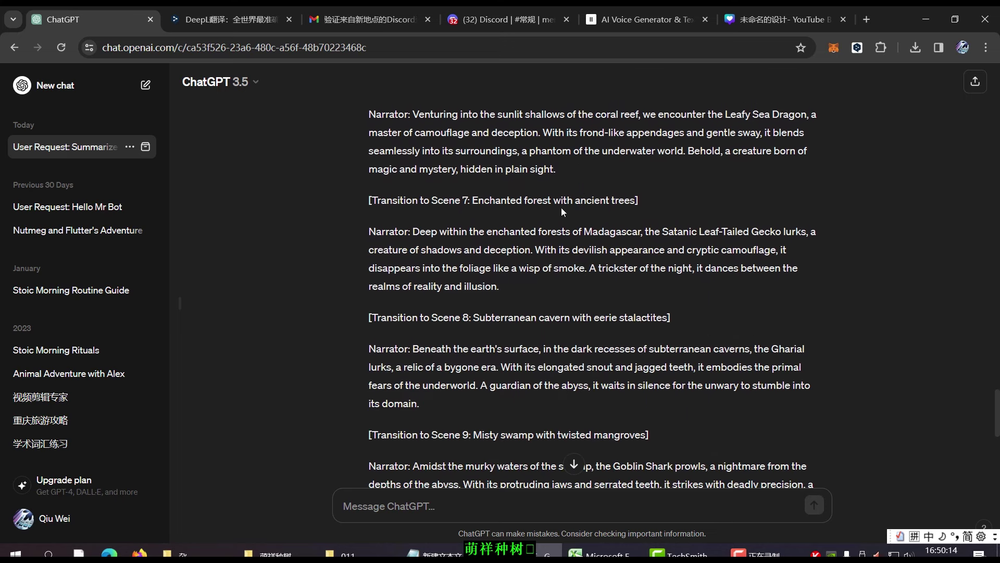
scroll(532, 242, down, 1)
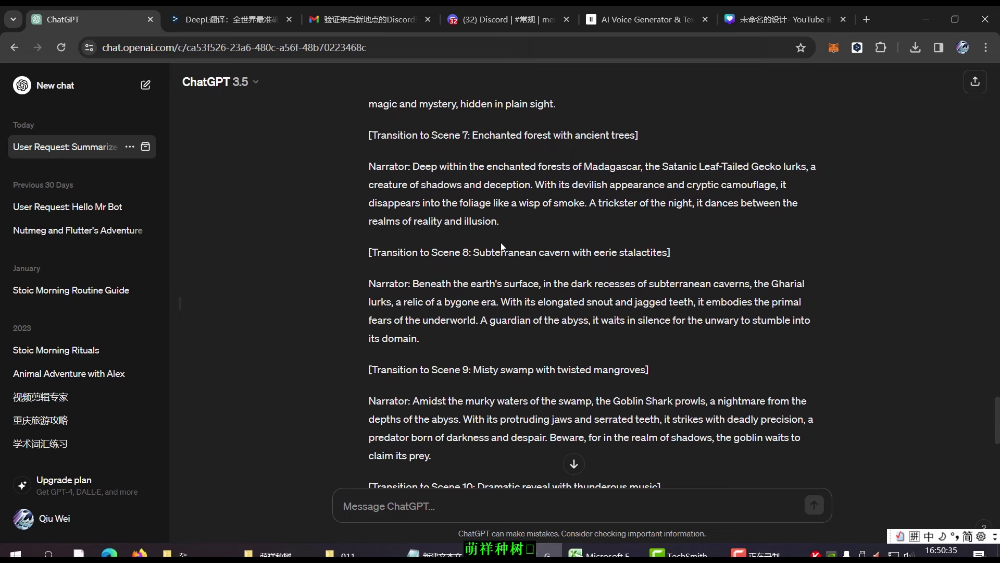
scroll(502, 246, down, 3)
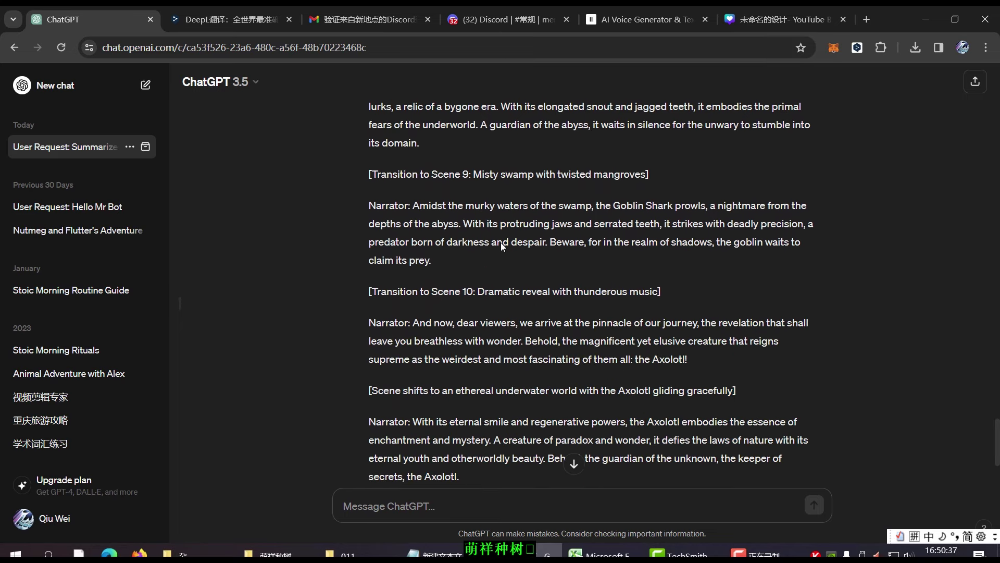
Step: Ask ChatGPT to match visuals to the 'Welcome, curious souls' opening narration, changing every 3 seconds, with corresponding keywords for each visual
scroll(545, 308, down, 2)
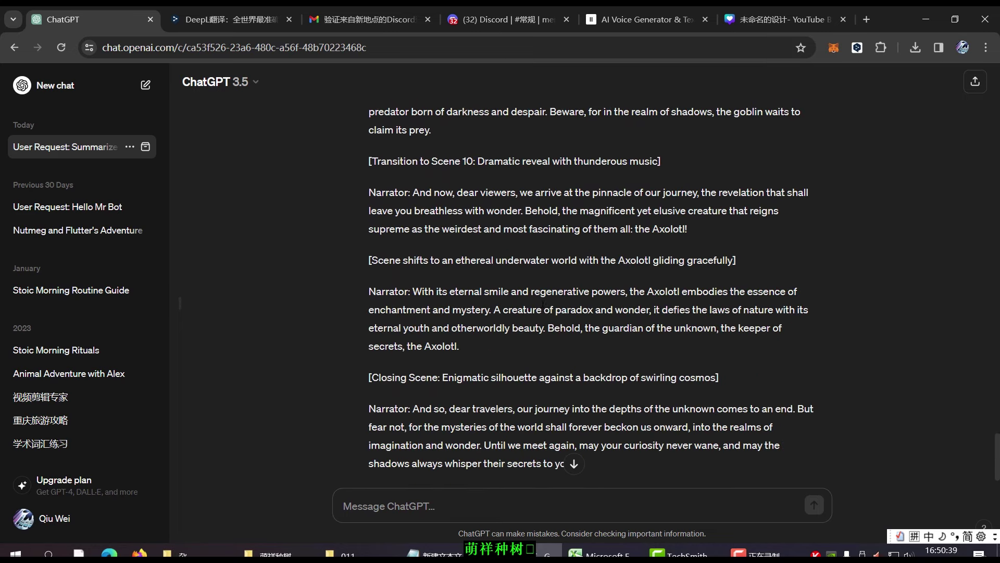
scroll(544, 303, down, 1)
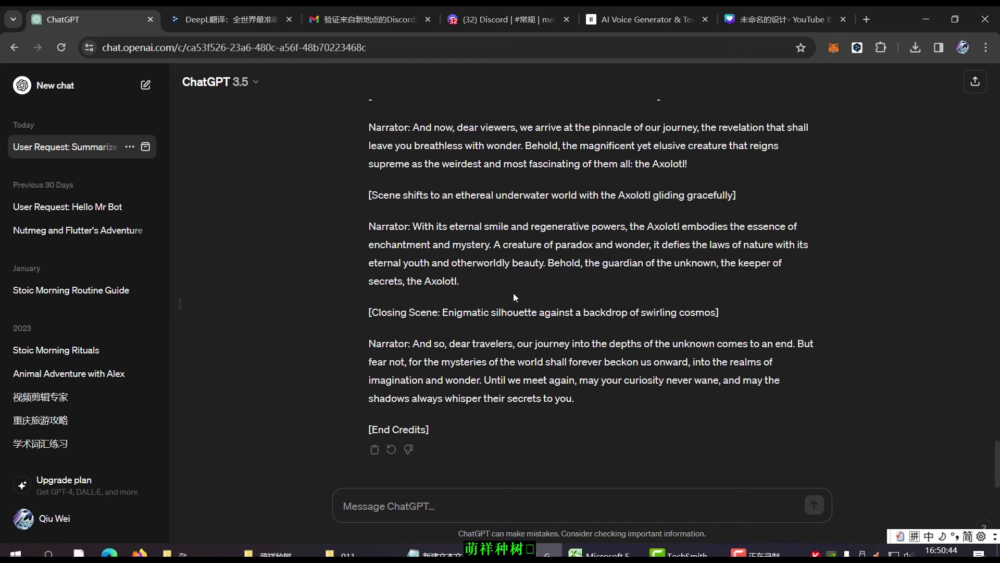
scroll(513, 297, up, 1)
scroll(514, 291, up, 1)
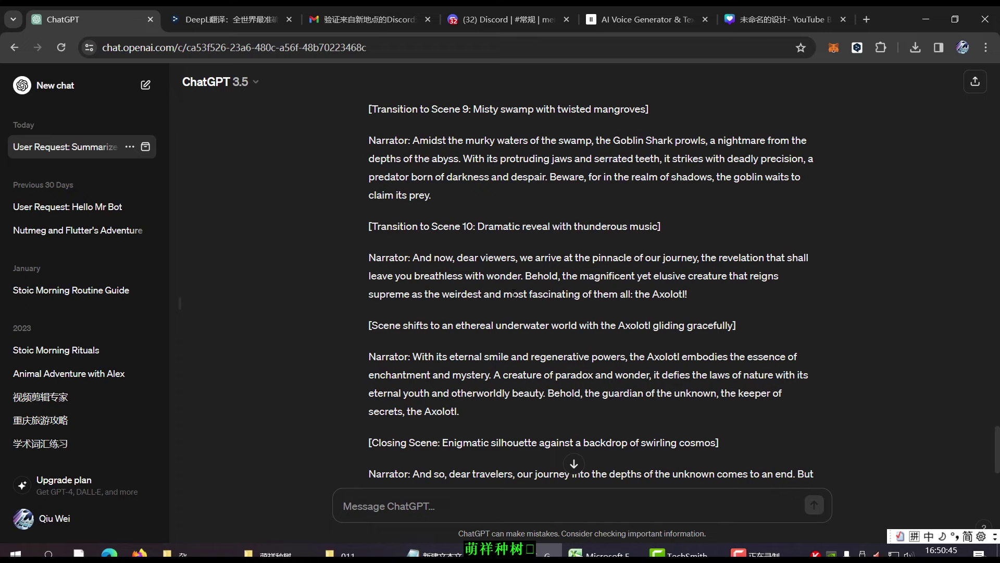
scroll(514, 293, up, 2)
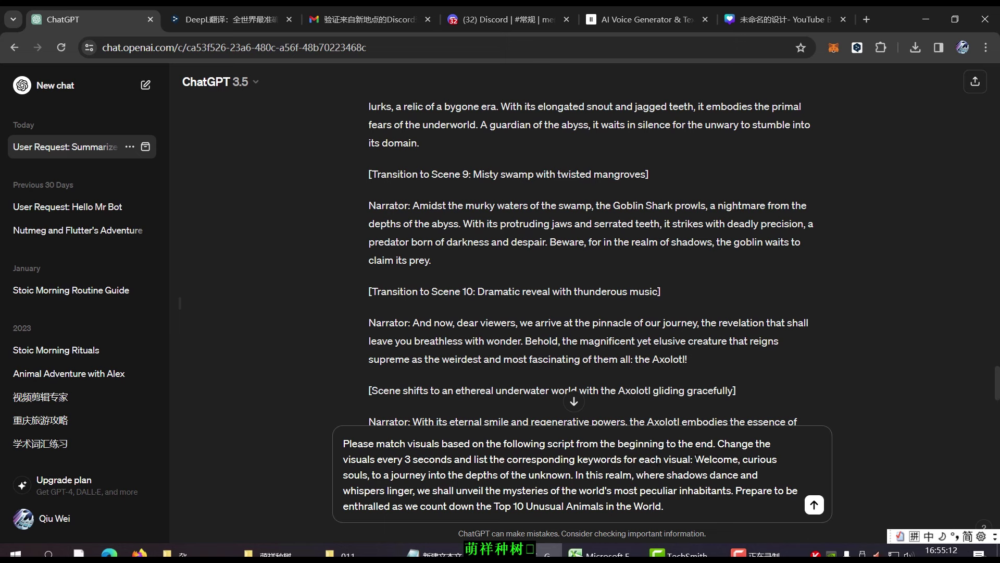
drag(696, 459, 691, 509)
click(655, 473)
click(815, 504)
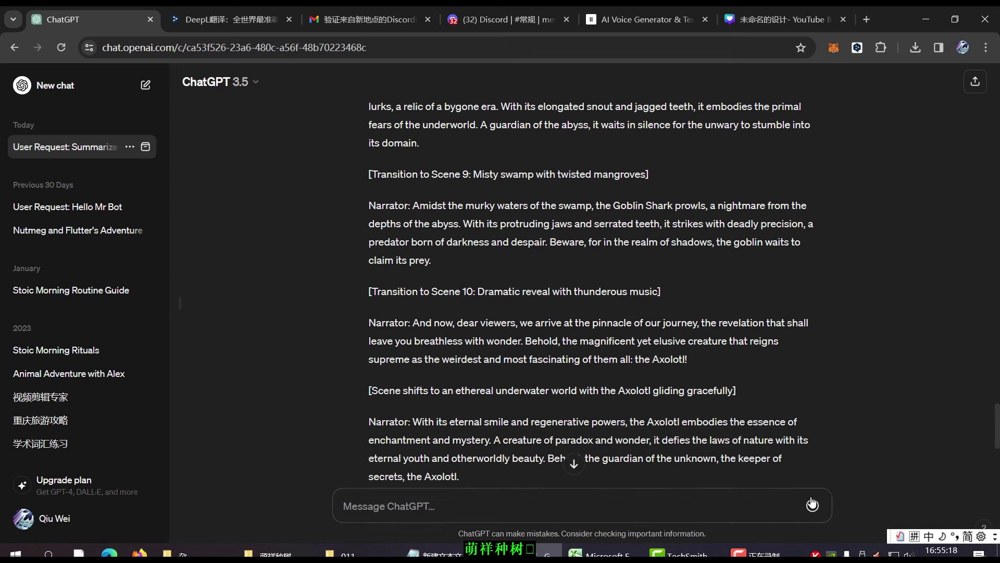
Step: Review the matched visuals and keywords for the opening narration and request them in 'table format'
scroll(619, 385, down, 1)
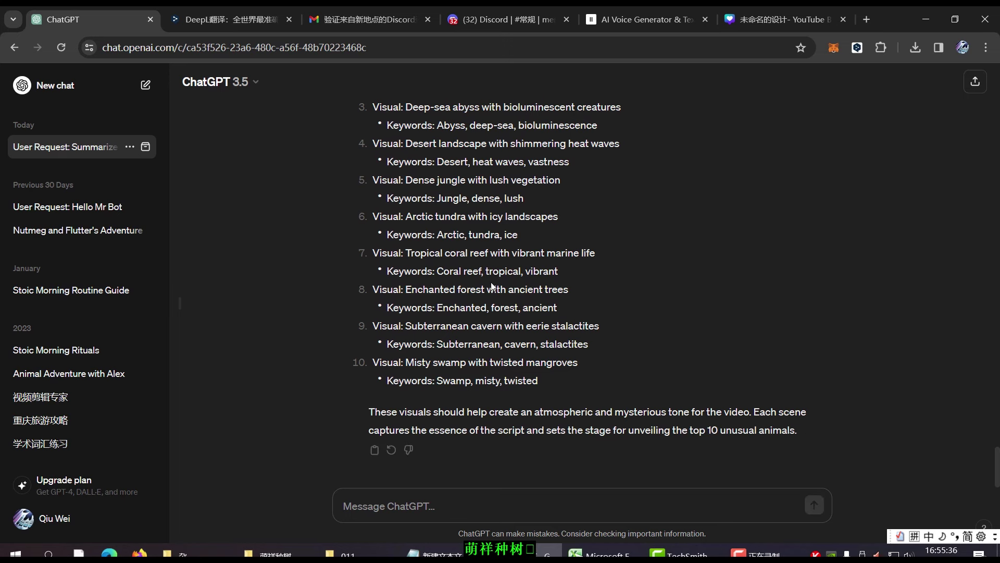
scroll(550, 270, up, 3)
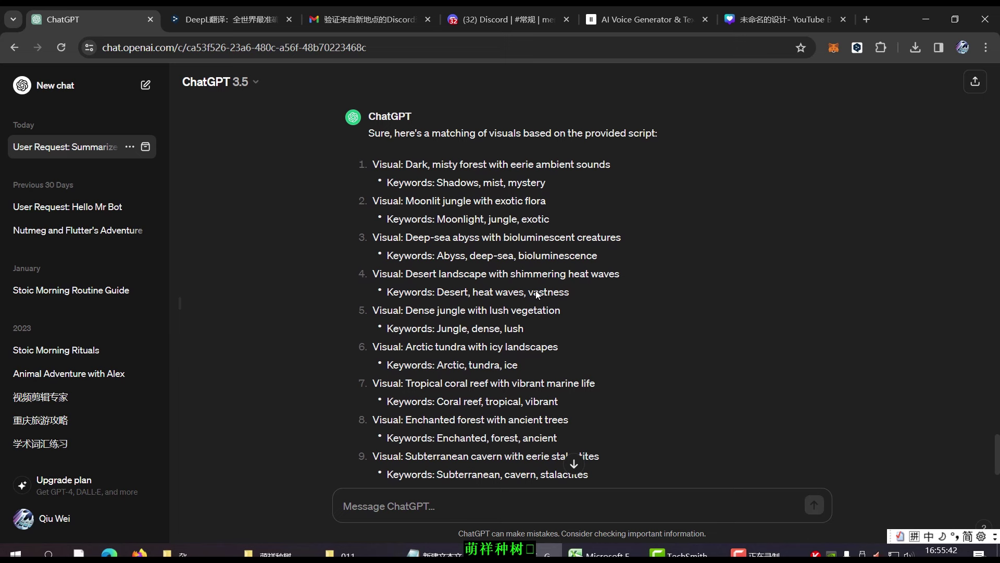
text(table format)
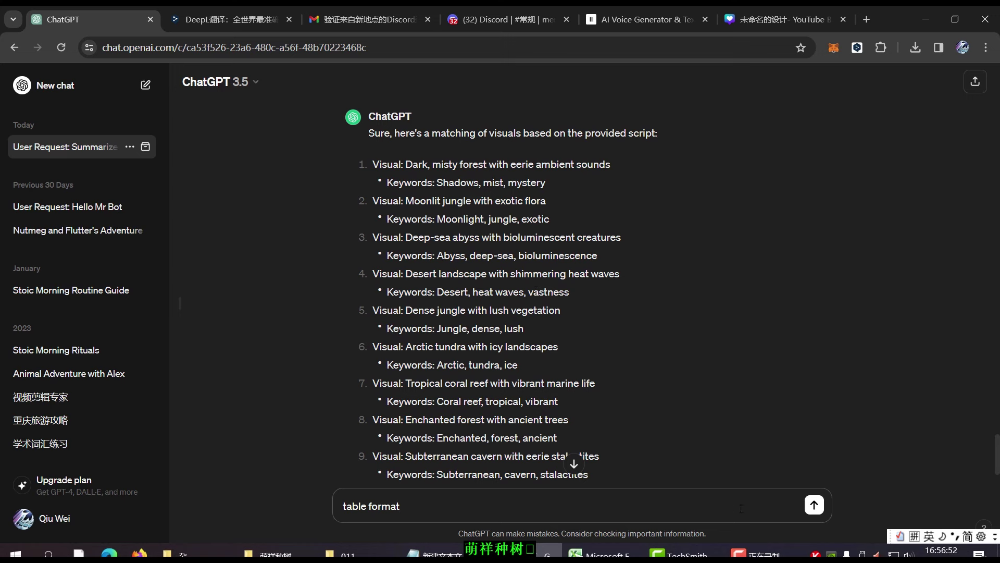
click(814, 505)
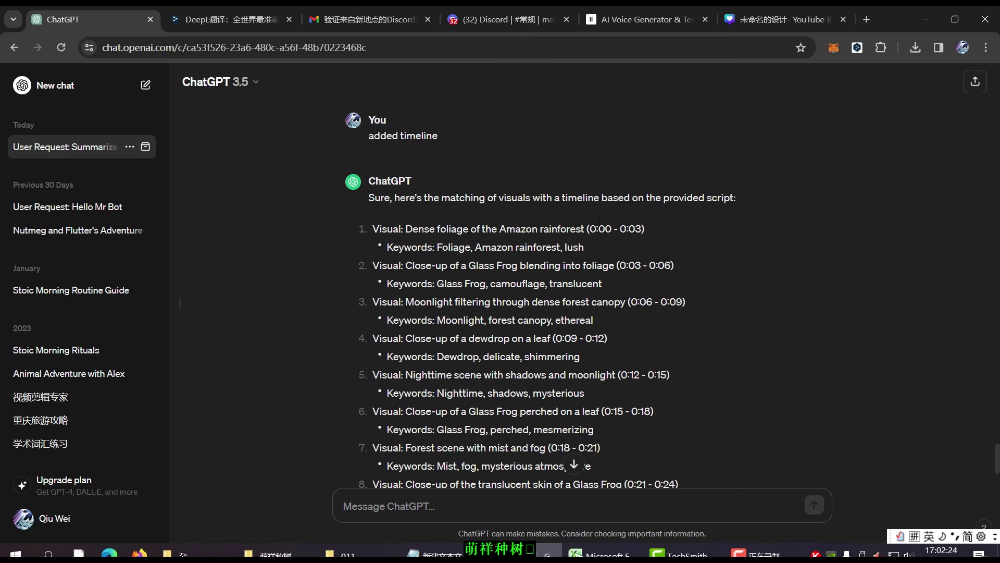
Step: Copy the earlier 'table format' prompt and send it again to get the Glass Frog visuals with their timeline as a table
scroll(592, 241, up, 5)
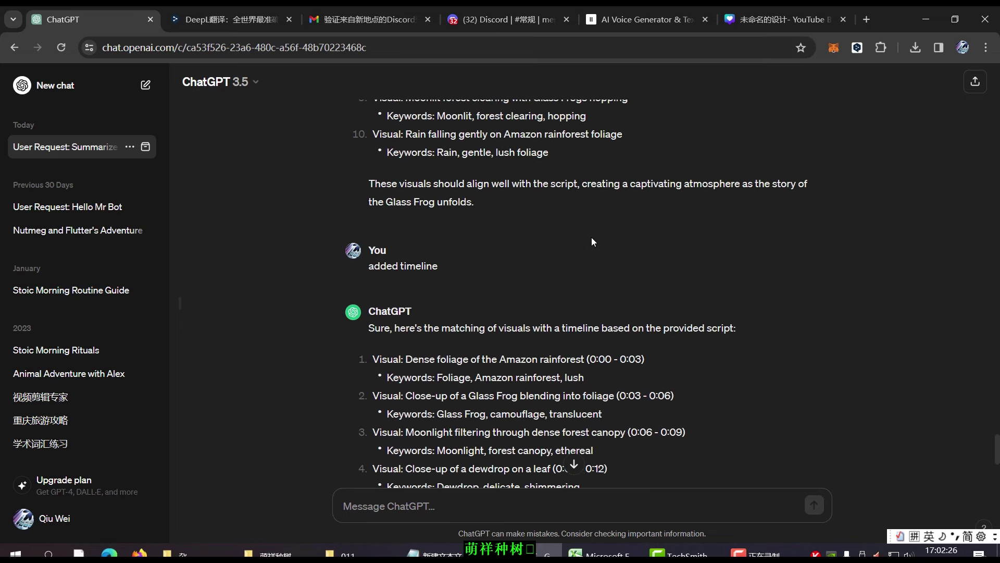
scroll(592, 242, up, 12)
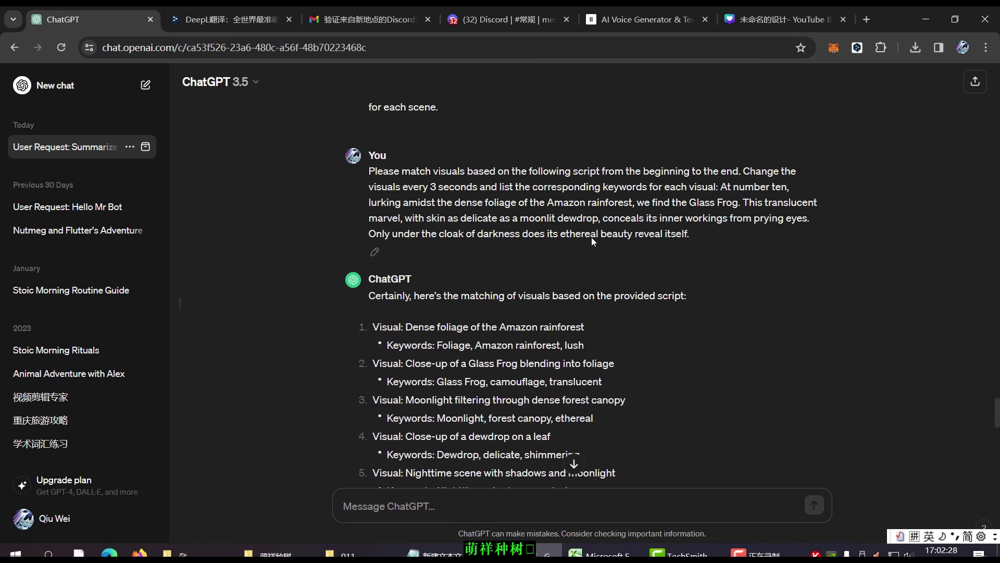
scroll(592, 237, up, 6)
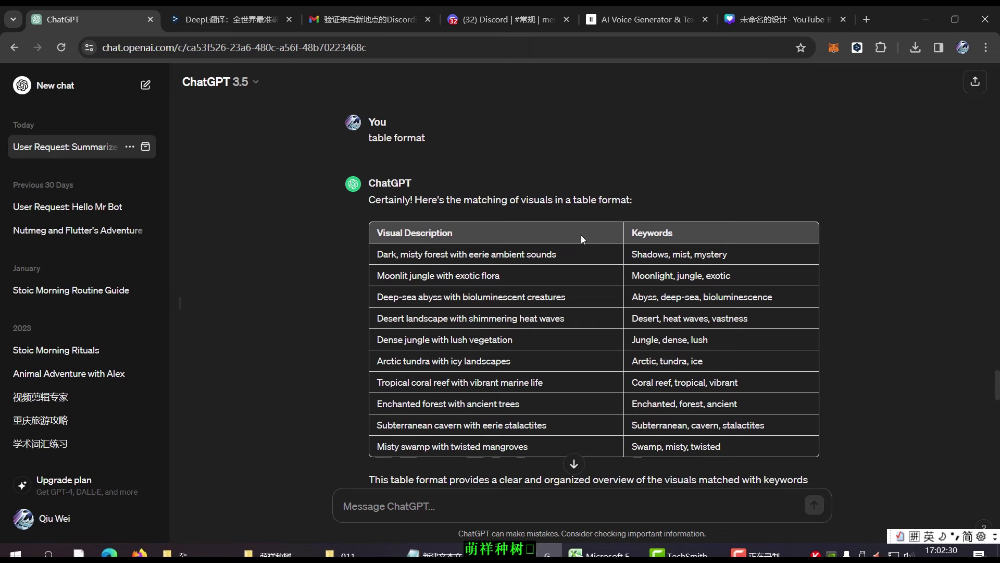
scroll(545, 231, up, 2)
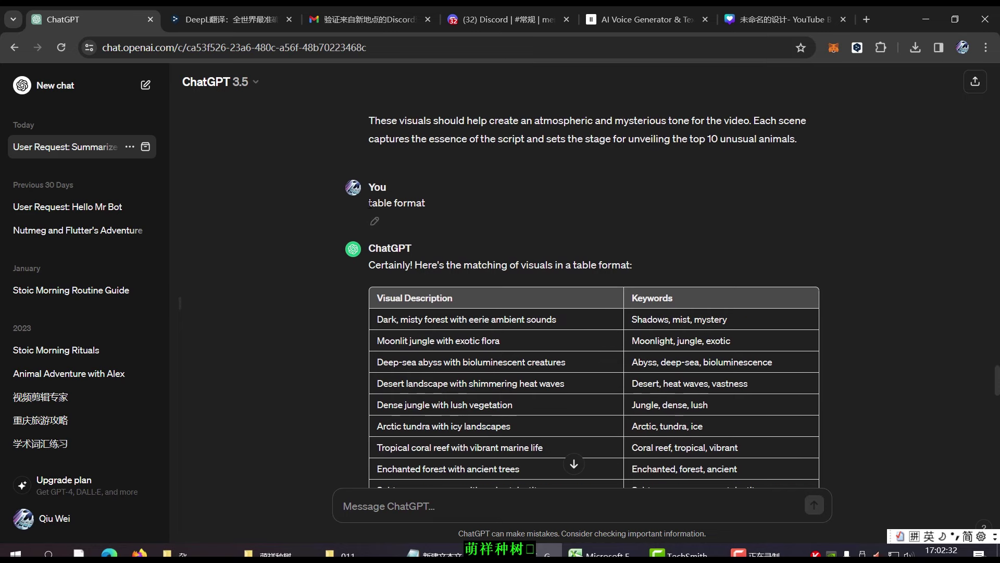
drag(369, 203, 430, 201)
right_click(424, 204)
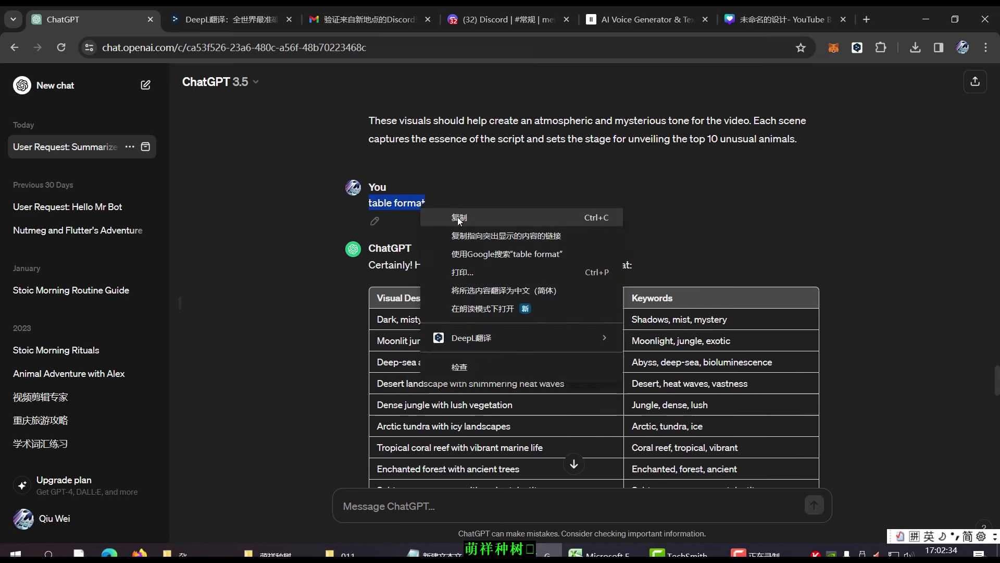
click(457, 217)
scroll(537, 364, down, 15)
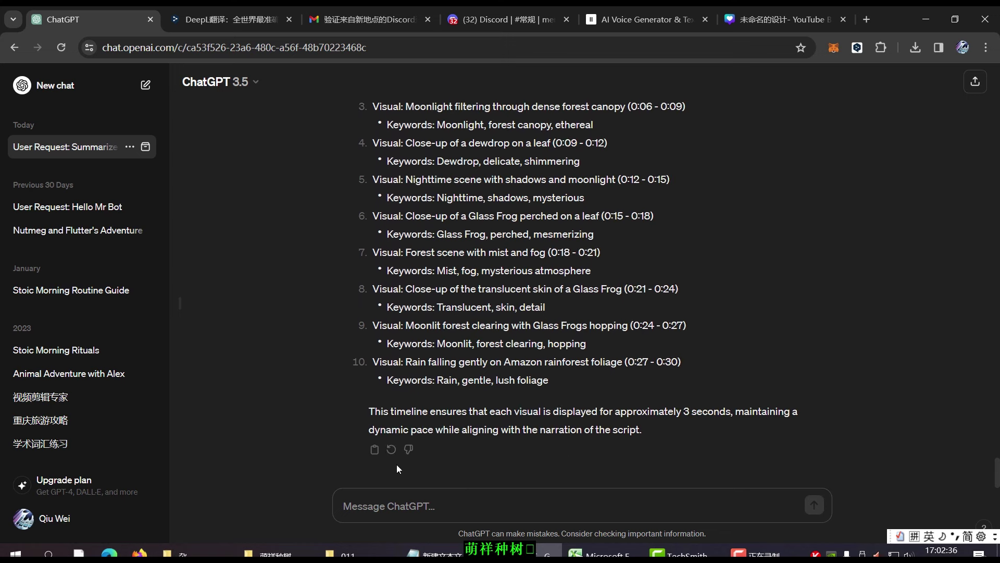
click(385, 509)
key(ctrl+v)
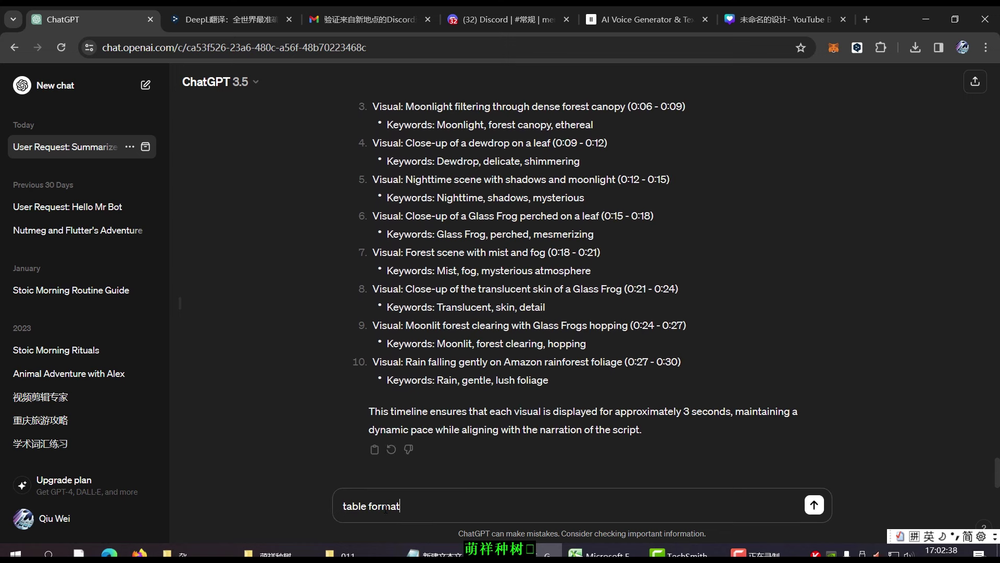
key(Return)
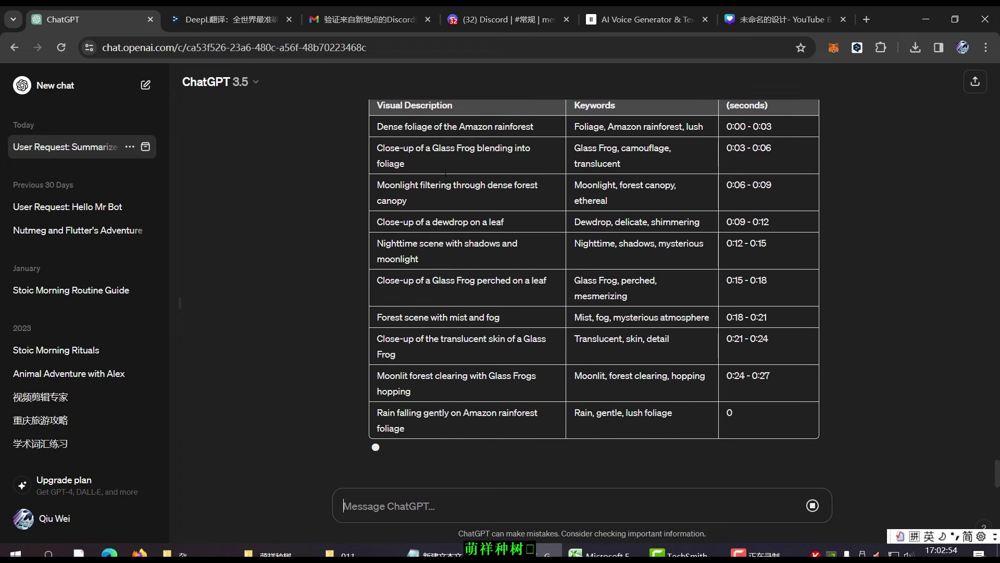
Step: Review the Glass Frog and Barreleye Fish tables, examining the visual descriptions, keywords and timeframes, along with the combined Barreleye Fish prompt
scroll(552, 156, up, 1)
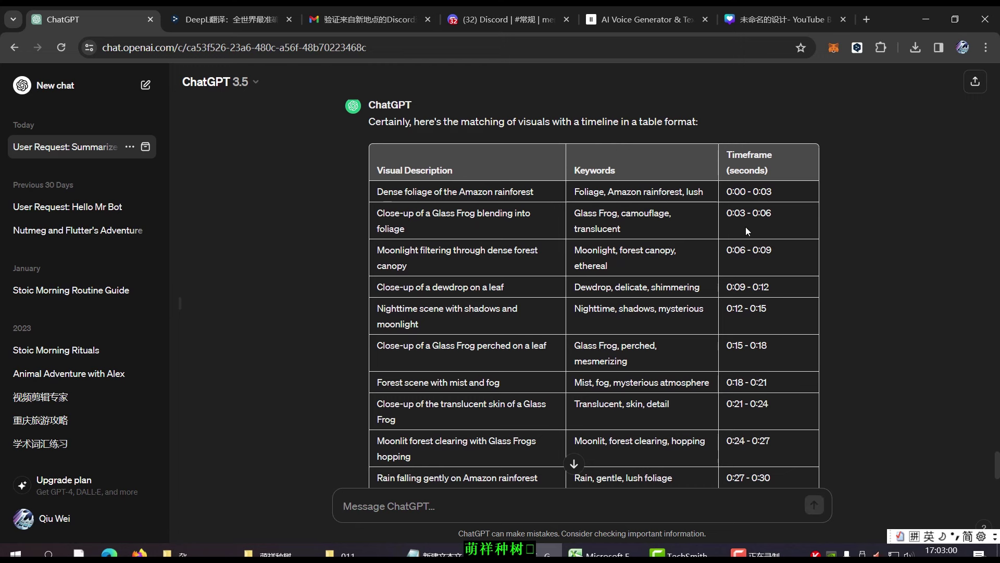
scroll(746, 227, down, 3)
scroll(746, 229, up, 3)
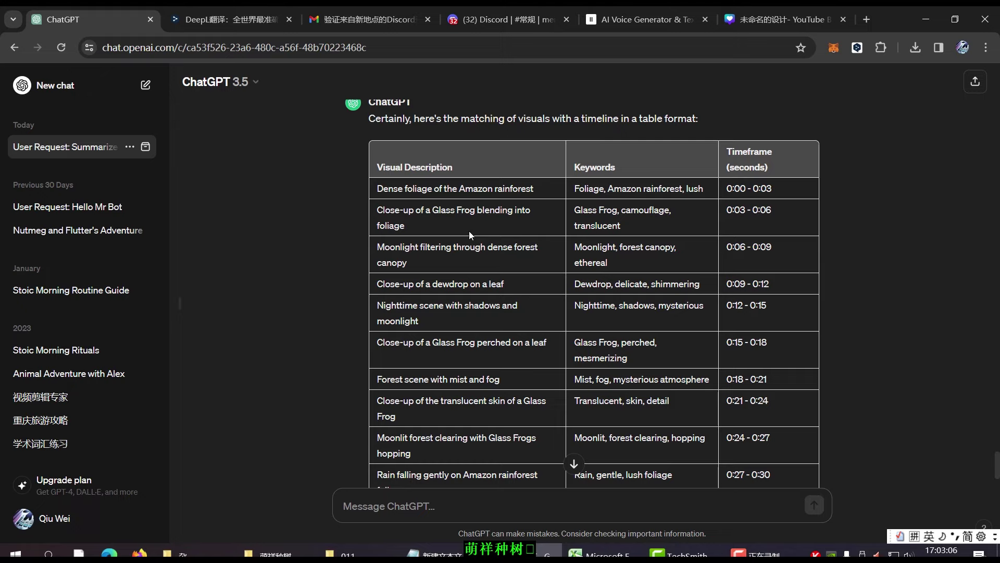
scroll(469, 233, down, 2)
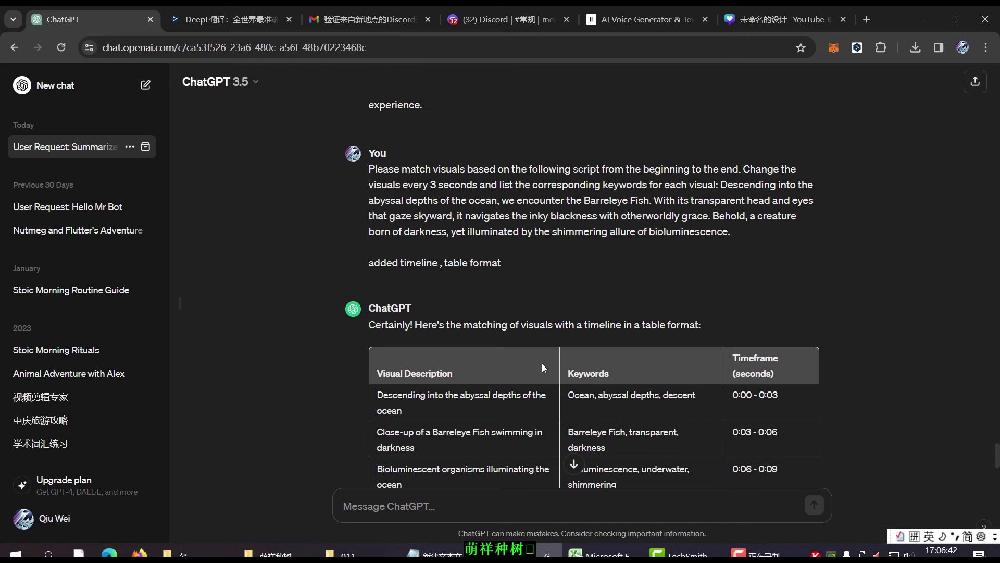
scroll(542, 363, down, 1)
scroll(546, 220, up, 1)
scroll(670, 330, down, 5)
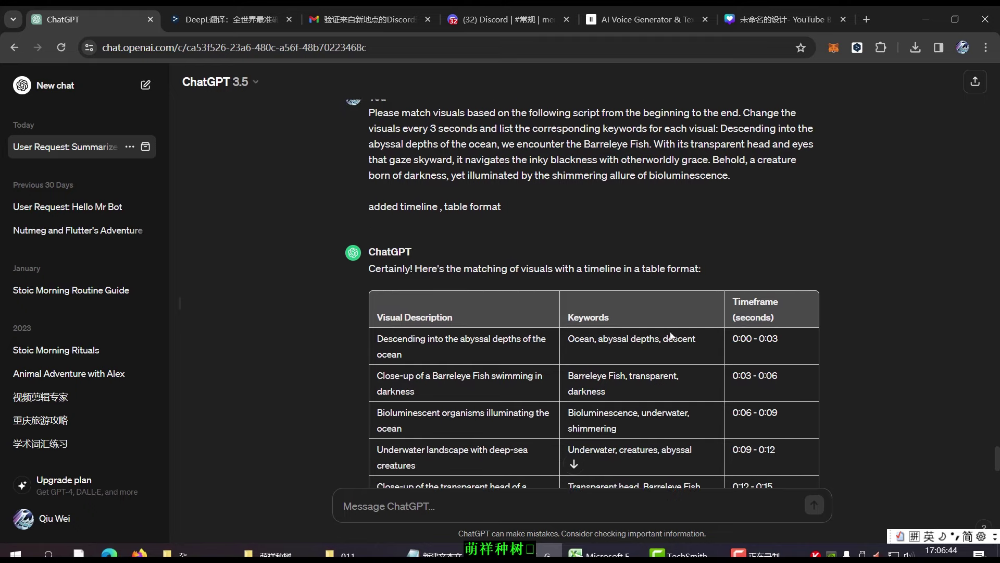
scroll(670, 330, up, 6)
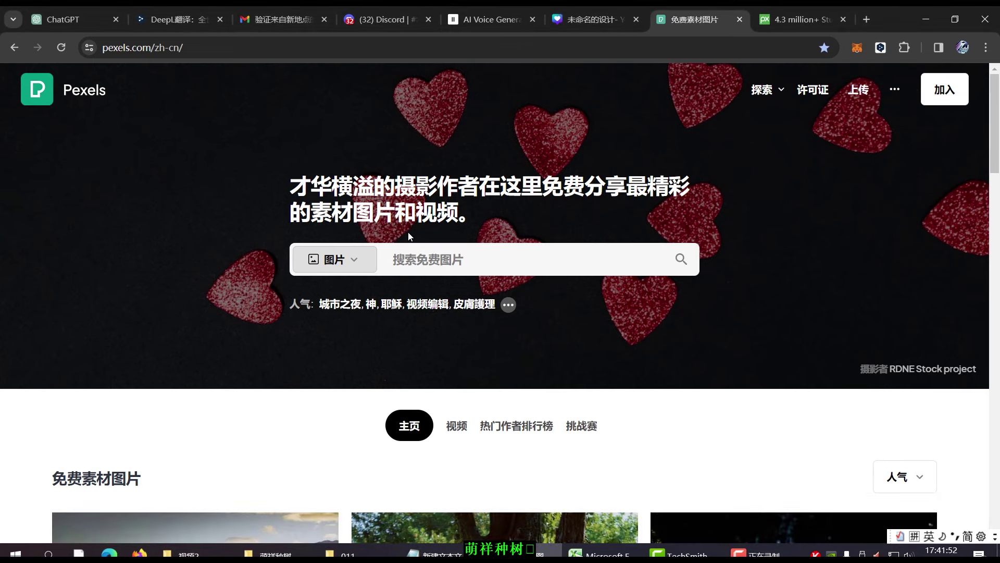
Step: Check the Barreleye Fish keyword table in ChatGPT and view the home pages of the stock sites Pexels and Pixabay
click(76, 21)
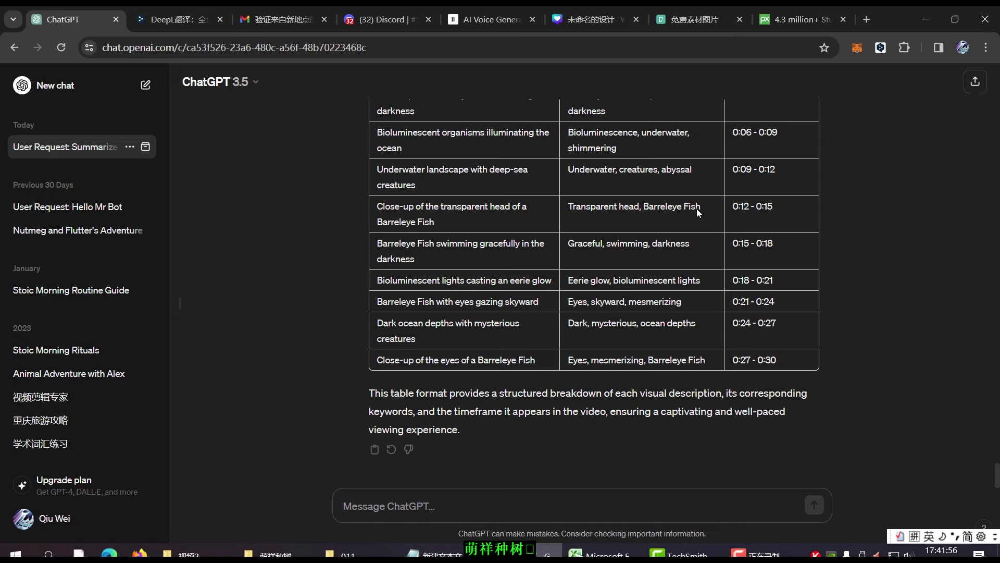
click(704, 20)
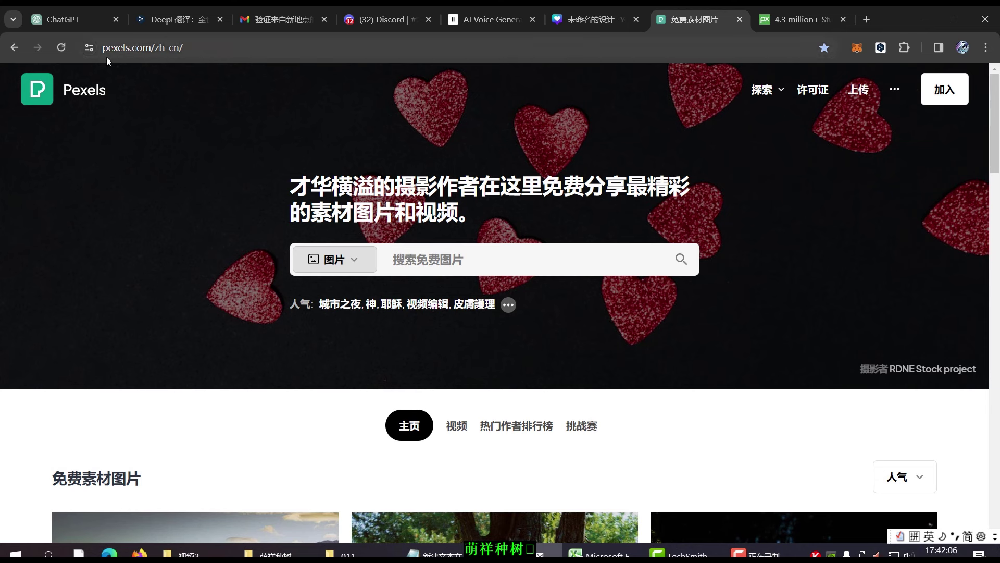
click(798, 17)
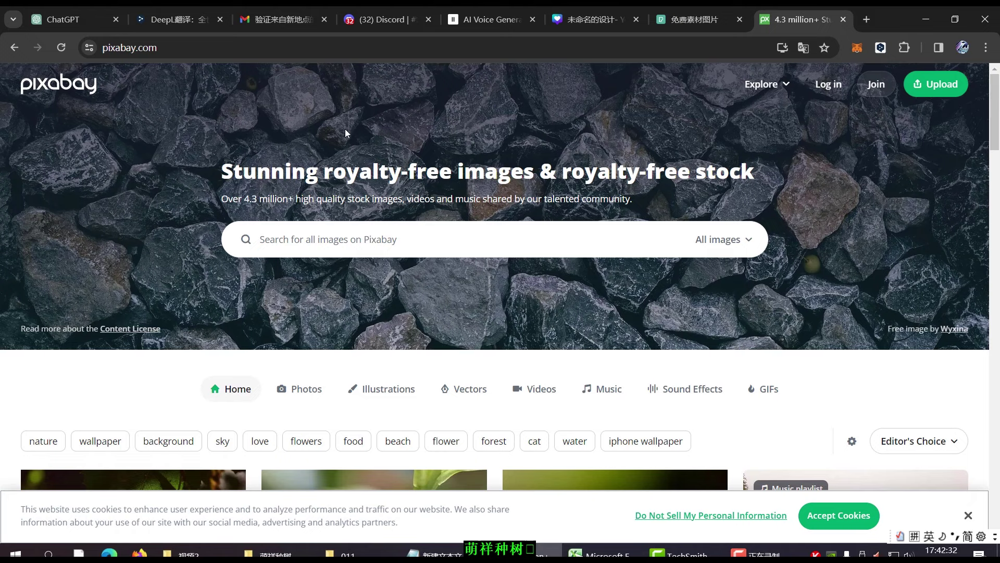
Step: Switch to Pexels, search its free videos for 'Shadows', and browse the resulting clips for suitable footage
click(702, 19)
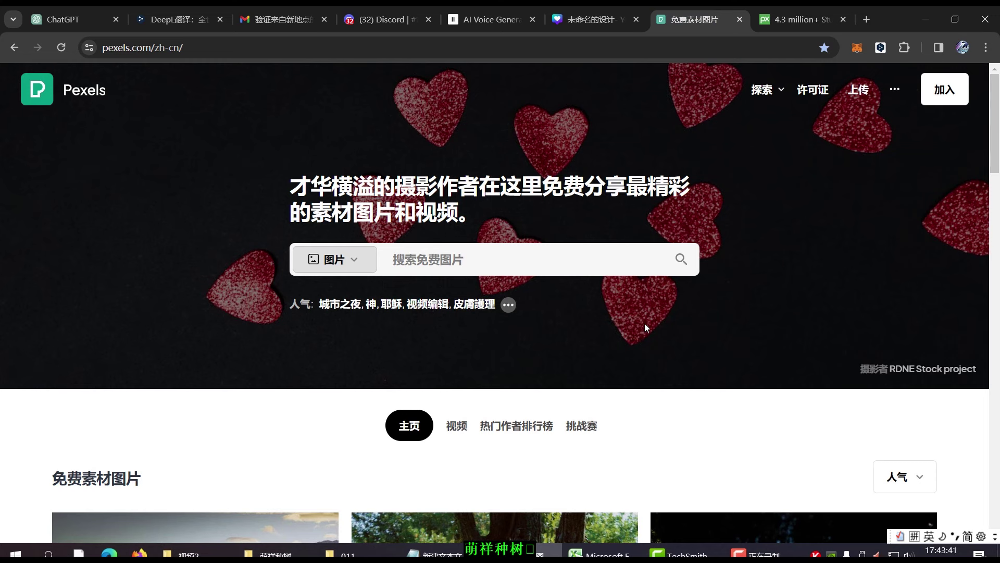
mouse_move(358, 261)
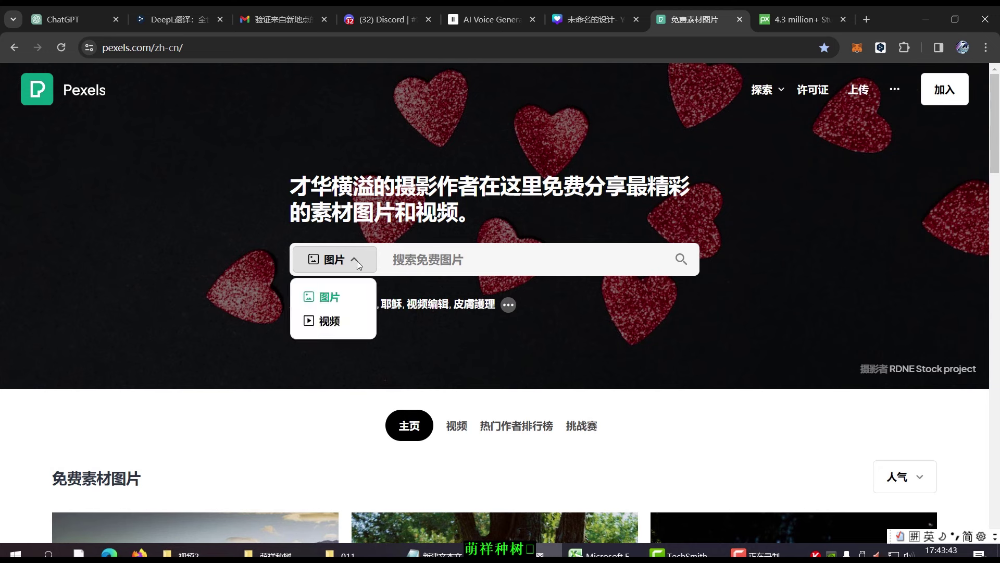
click(333, 322)
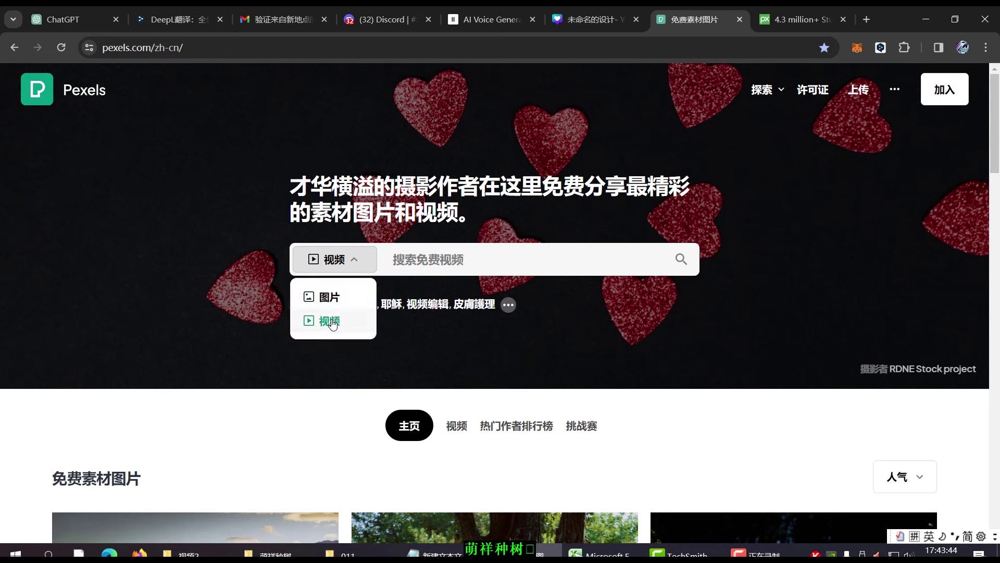
click(447, 259)
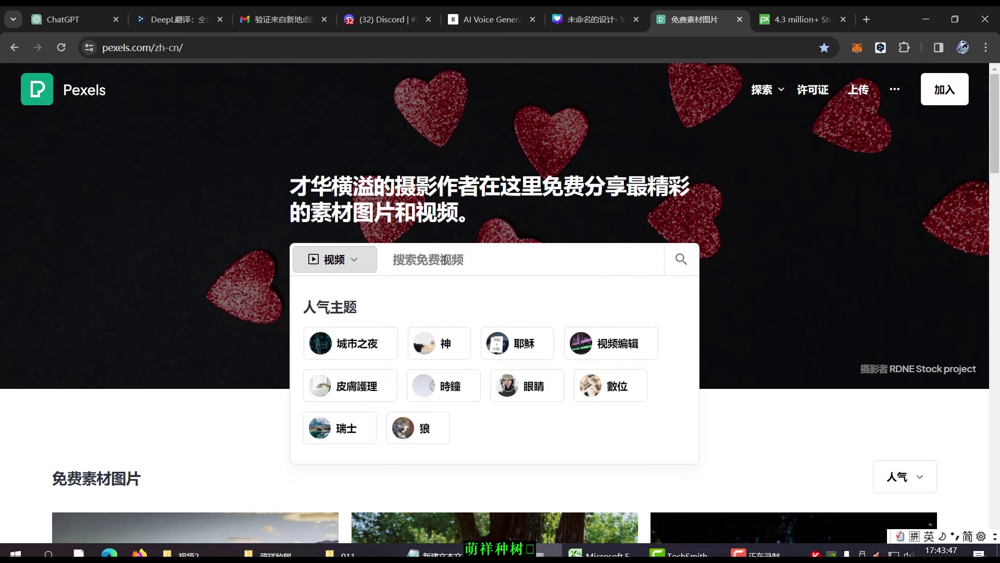
text(Shadows)
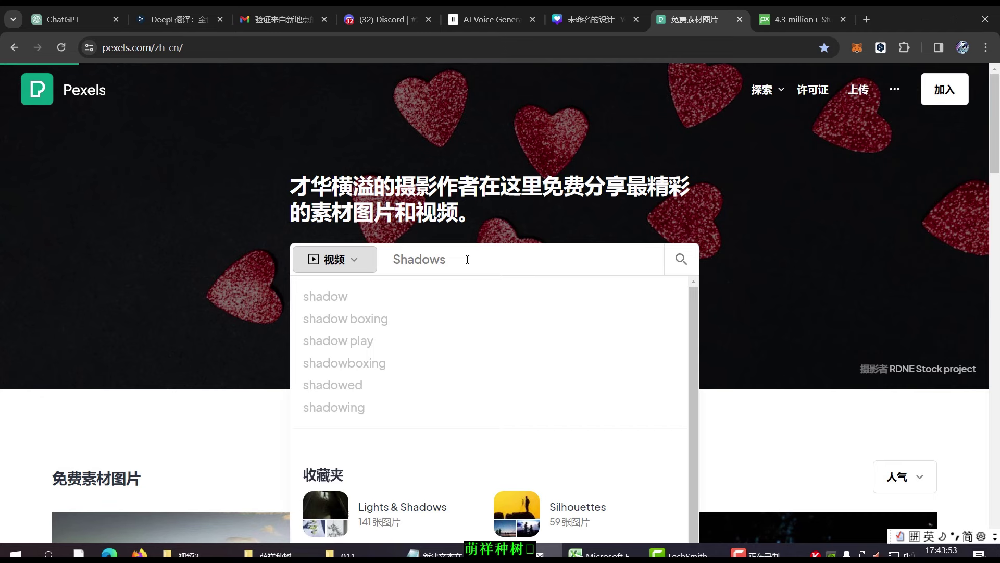
key(Return)
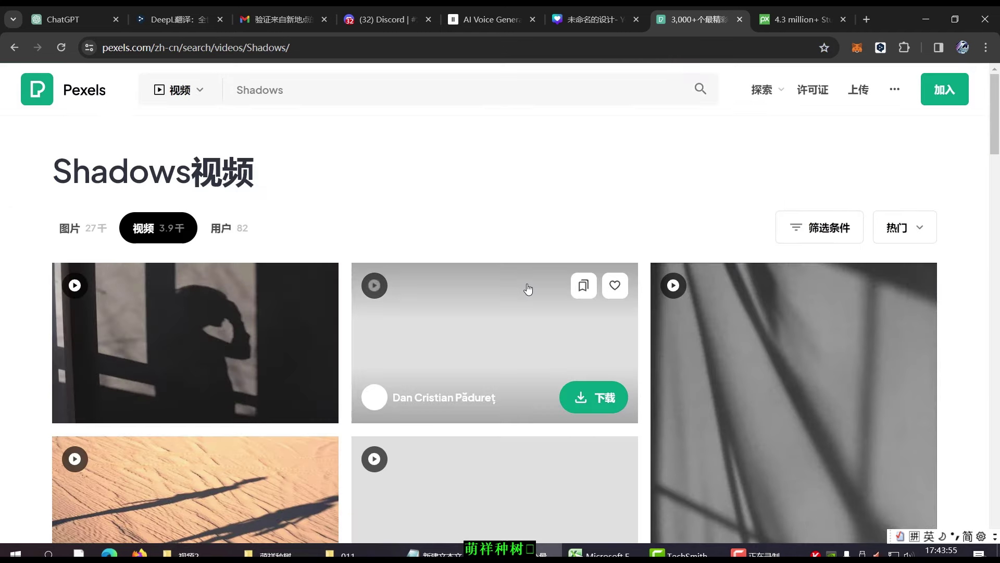
scroll(529, 286, down, 2)
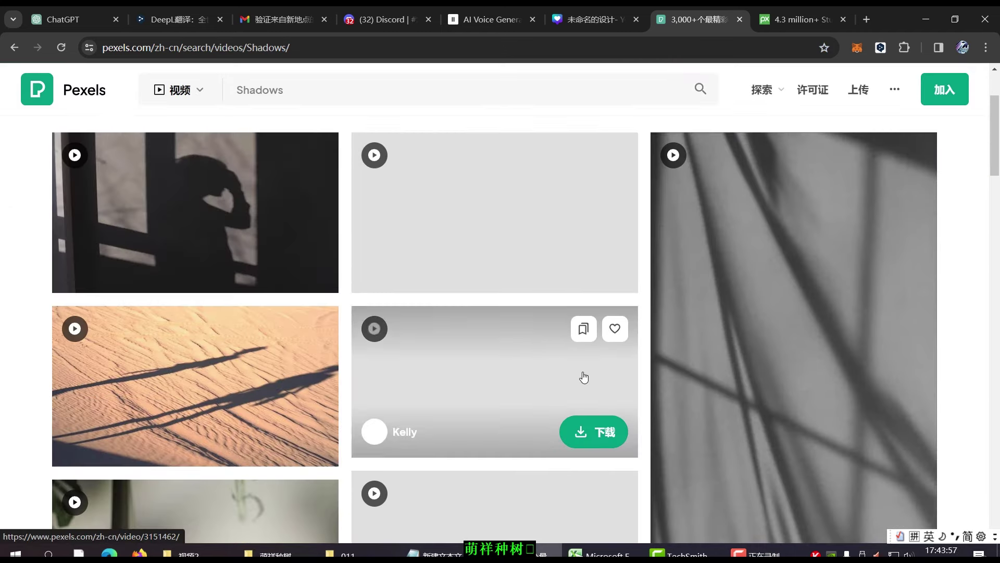
scroll(573, 367, down, 5)
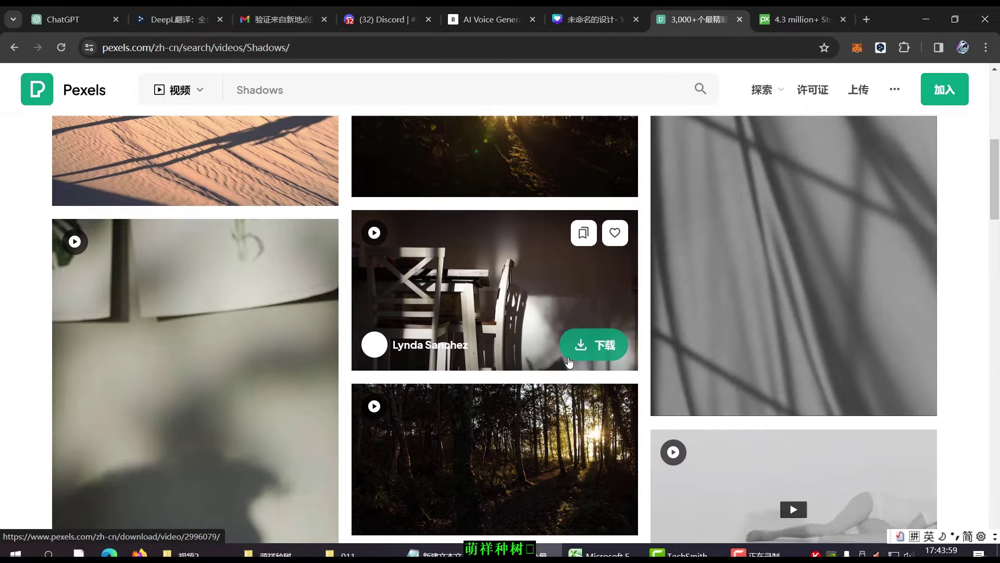
scroll(571, 365, down, 4)
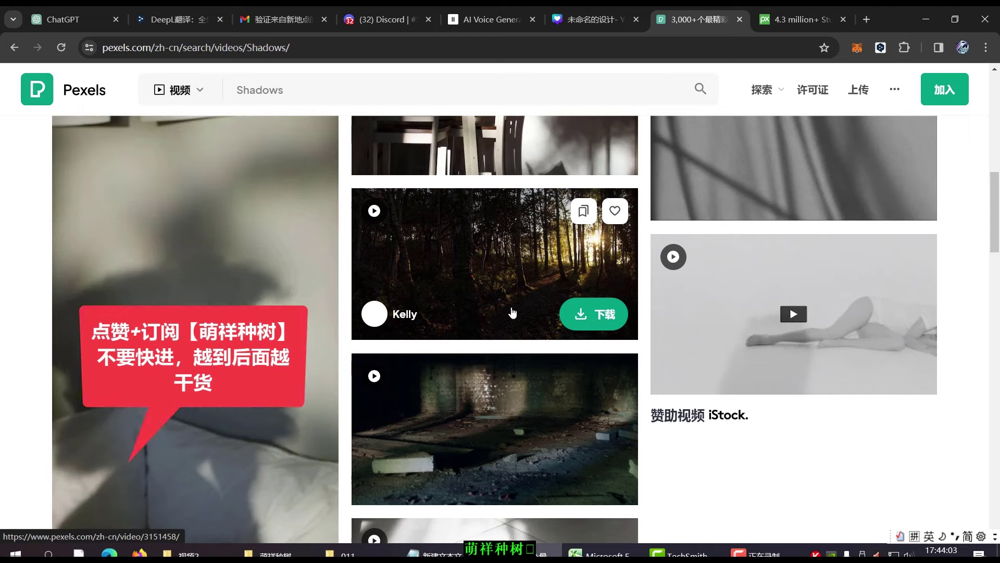
scroll(465, 307, down, 2)
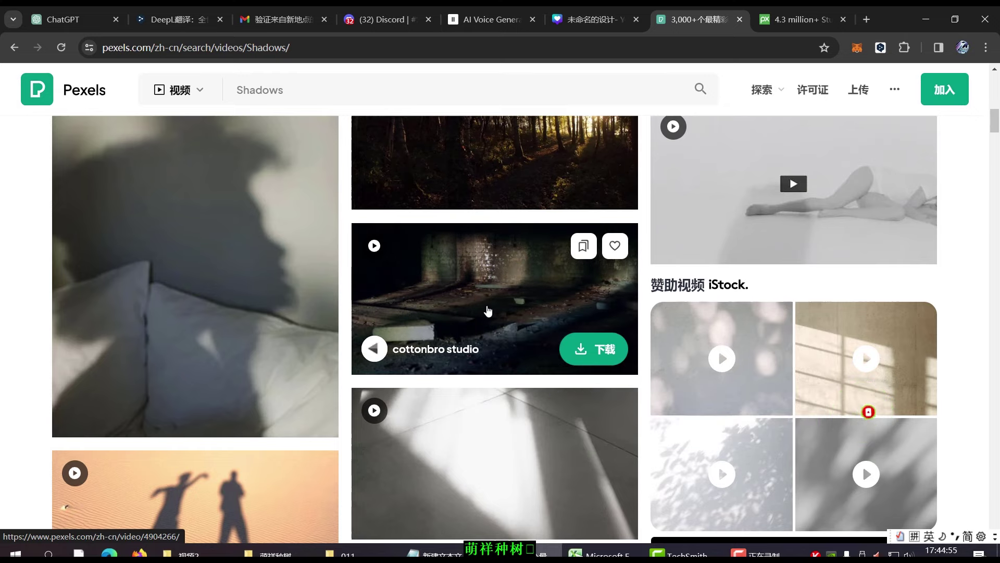
Step: Preview the clip of the dark, ruined brick room and its similar videos, and download it as 001.mp4 into the 视频 folder
click(488, 311)
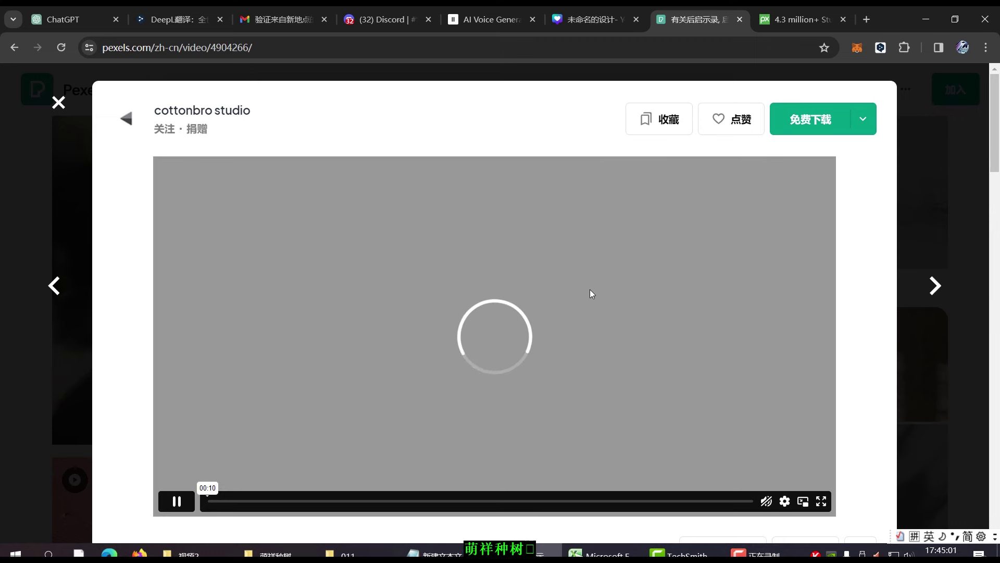
scroll(596, 337, down, 7)
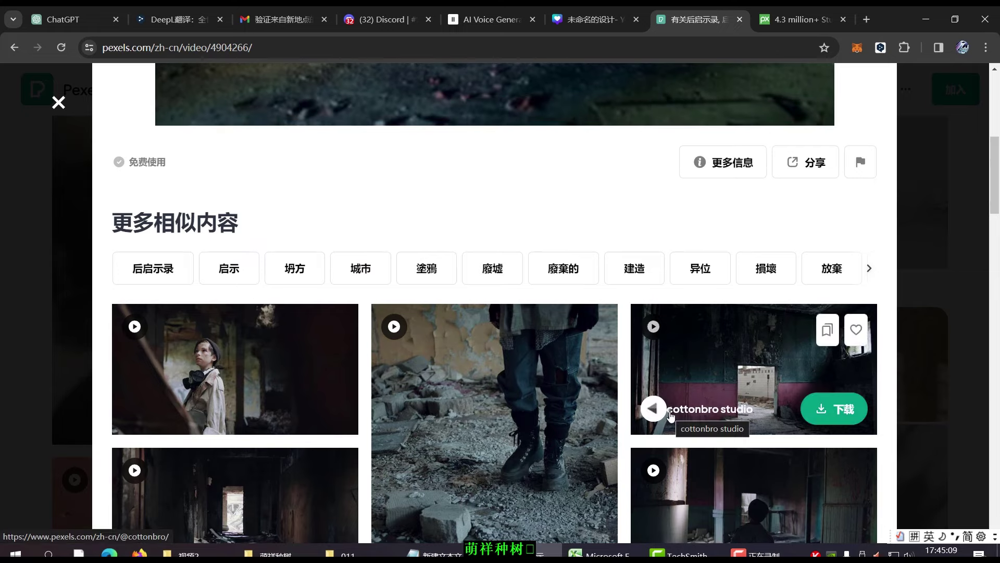
scroll(671, 417, down, 3)
scroll(671, 417, down, 3)
scroll(671, 417, up, 8)
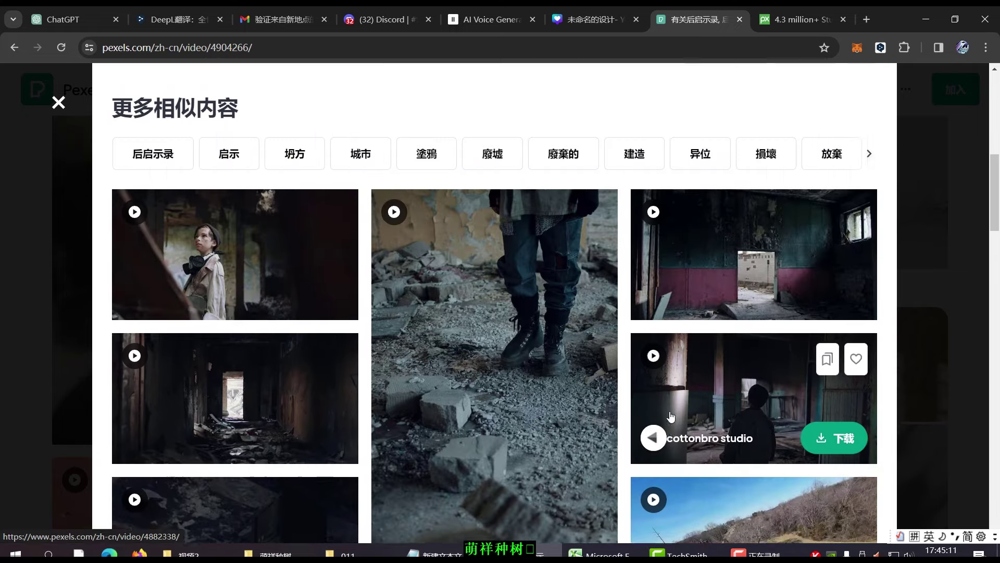
scroll(672, 415, up, 5)
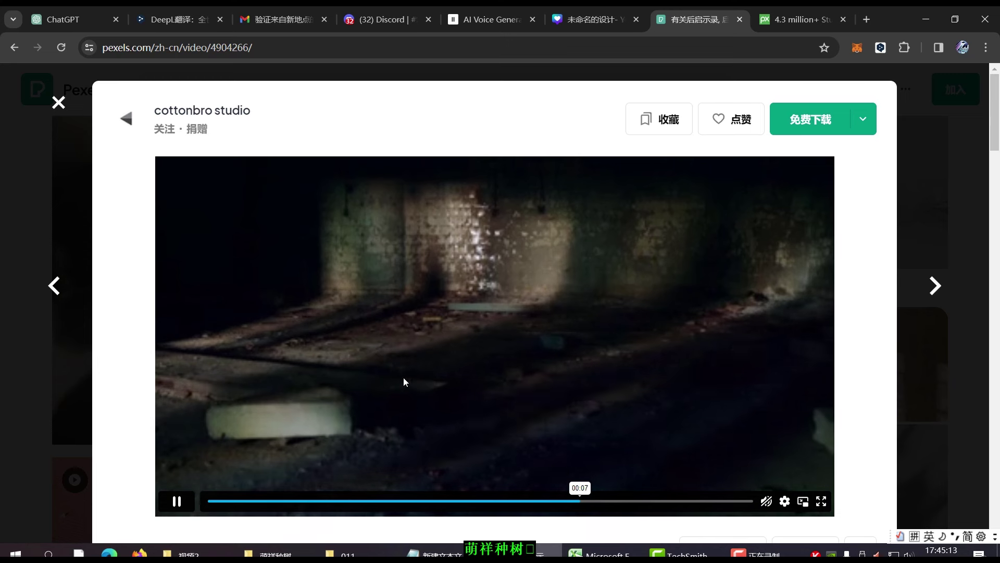
click(181, 505)
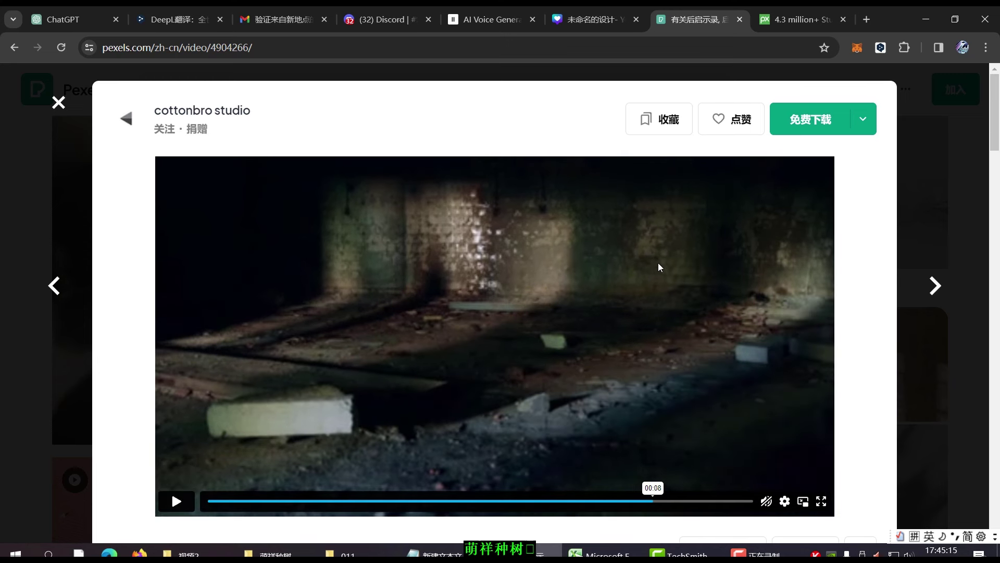
click(811, 125)
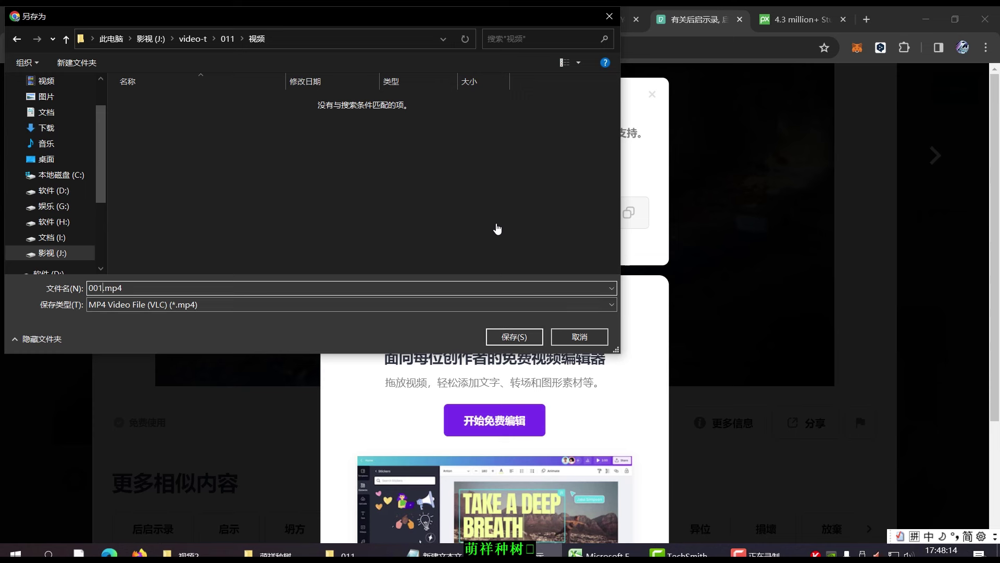
key(ctrl+a)
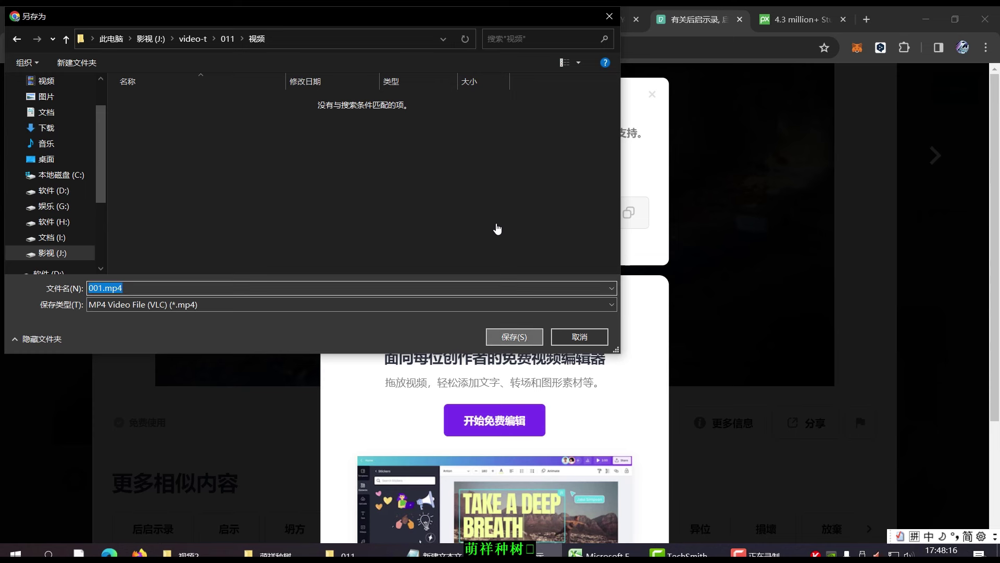
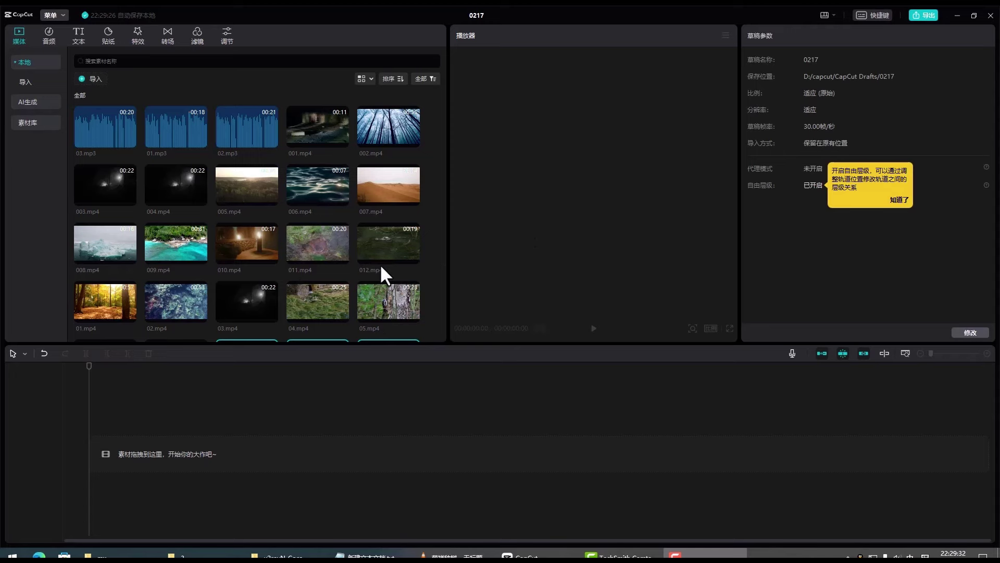
Step: Switch to CapCut, look over the imported media and place 03.mp3, 01.mp3 and 02.mp3 end to end on the audio track
scroll(259, 198, down, 2)
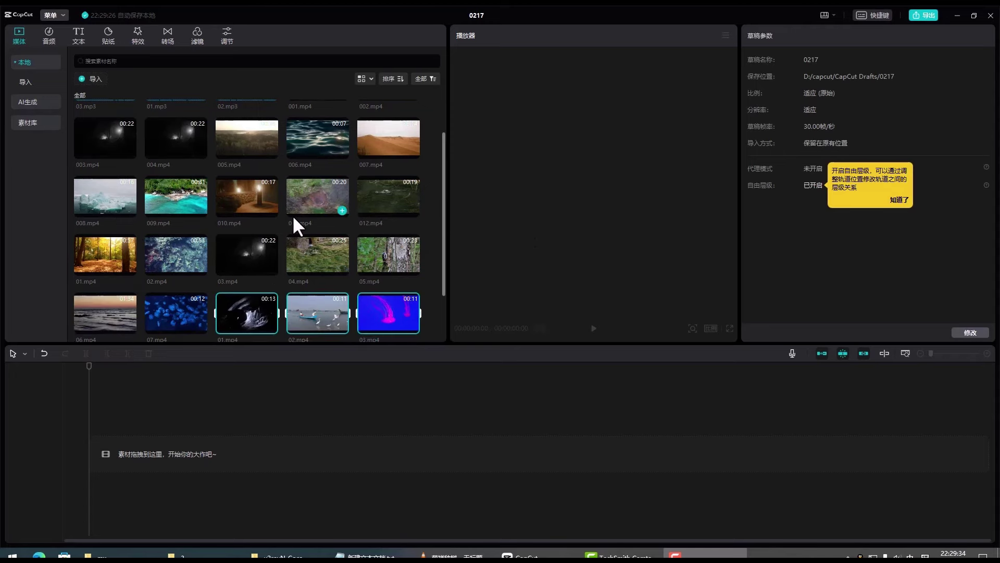
scroll(292, 214, down, 2)
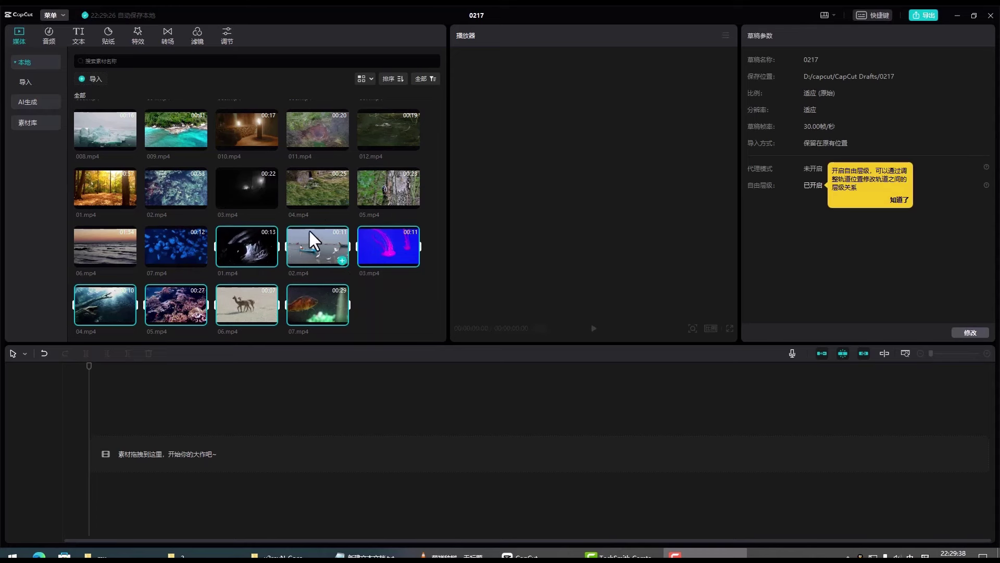
scroll(309, 229, up, 3)
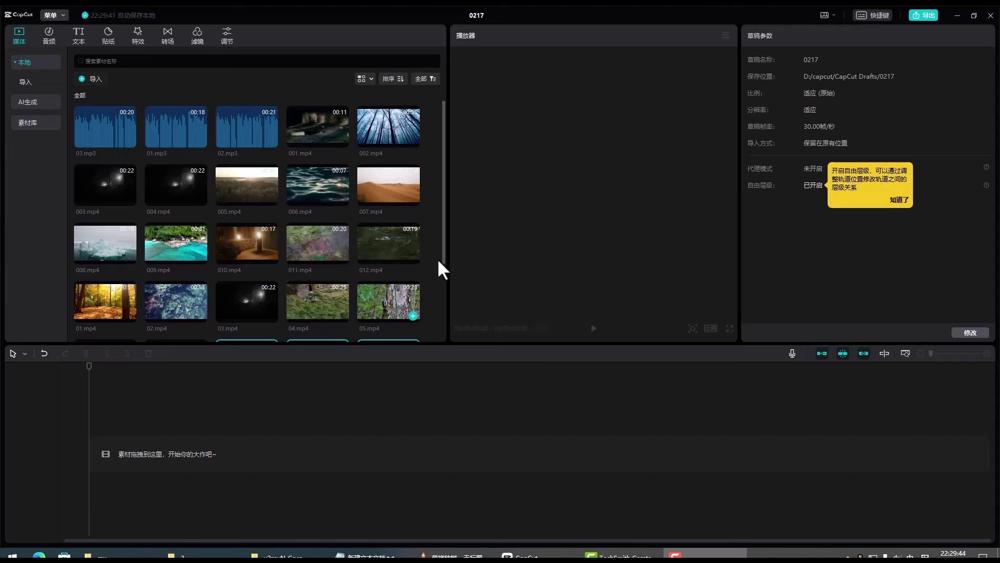
click(129, 138)
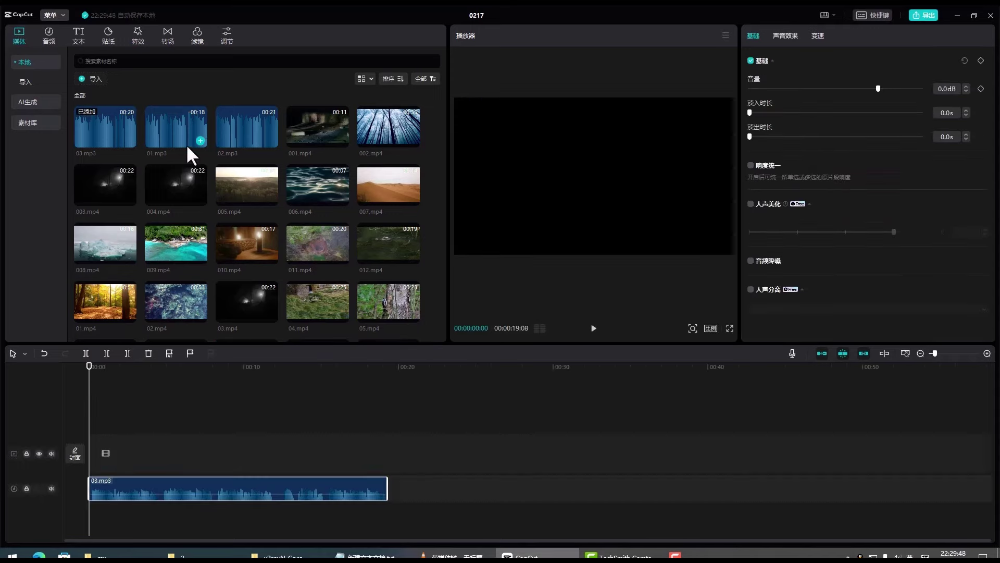
drag(179, 130, 398, 492)
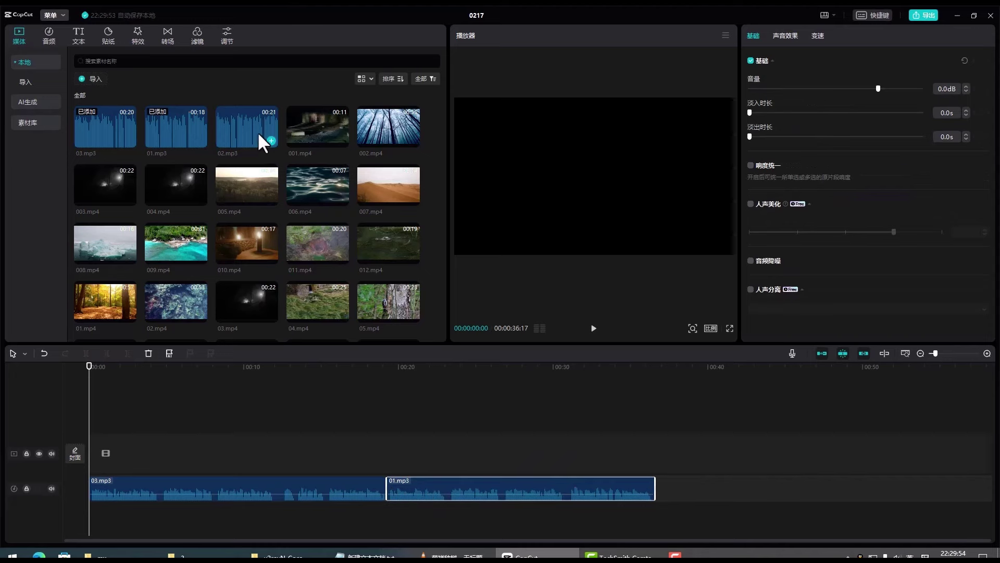
drag(257, 131, 664, 494)
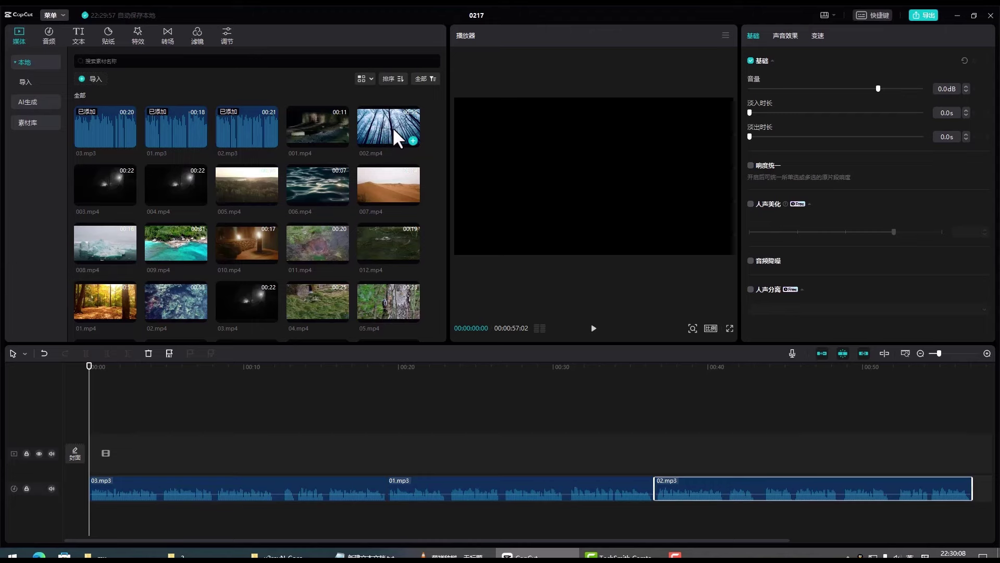
Step: Place 002.mp4 and 003.mp4 in sequence at the start of the video track, trimming each to under 2 seconds
drag(394, 131, 215, 446)
click(620, 453)
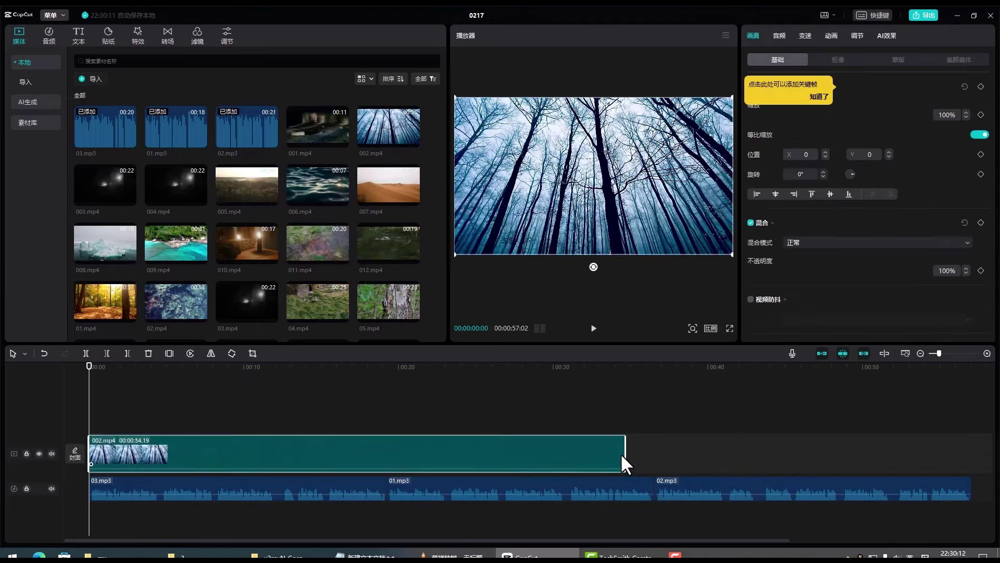
drag(626, 452, 115, 452)
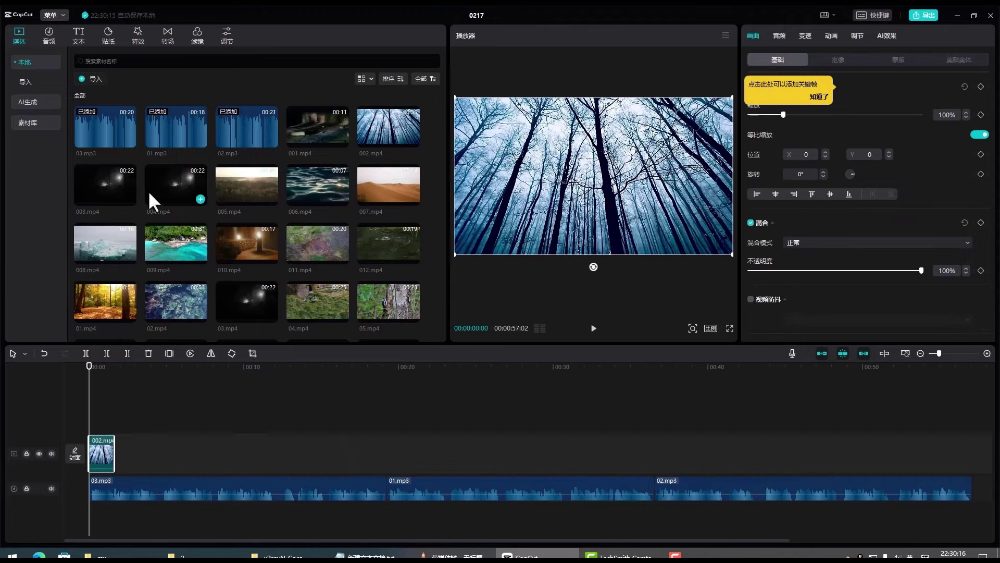
drag(111, 180, 165, 471)
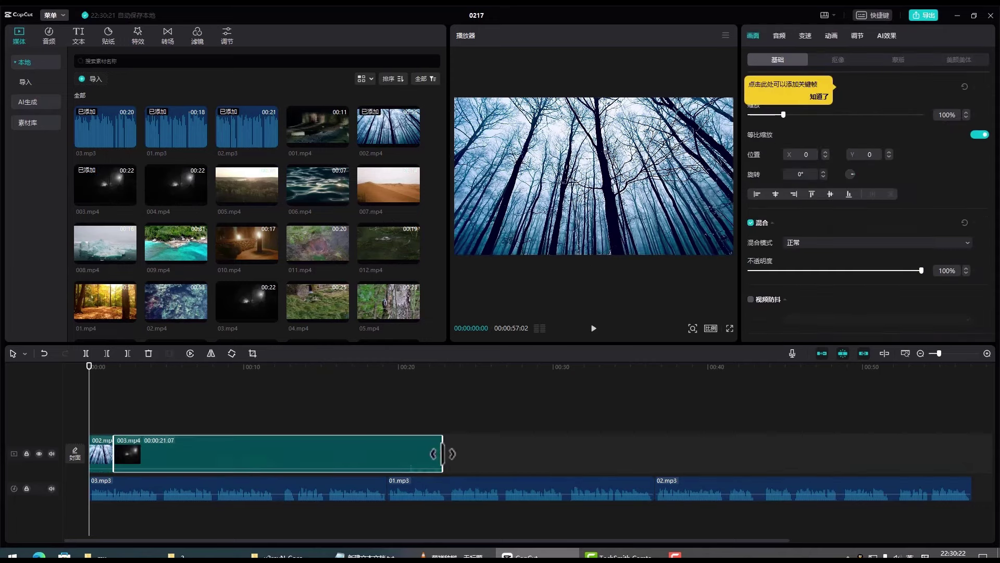
drag(443, 456, 137, 457)
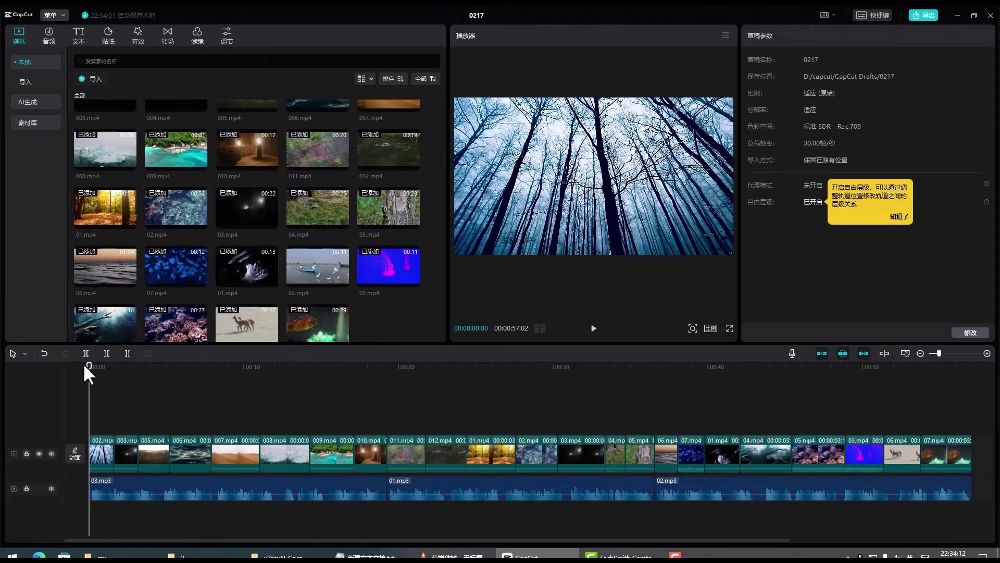
Step: Try the 轻微抖动 II entrance animation on the first clip, 002.mp4, and replace it with the 波动滑出 combination animation
mouse_move(88, 366)
mouse_down()
mouse_move(492, 409)
mouse_move(726, 417)
mouse_move(26, 433)
mouse_up()
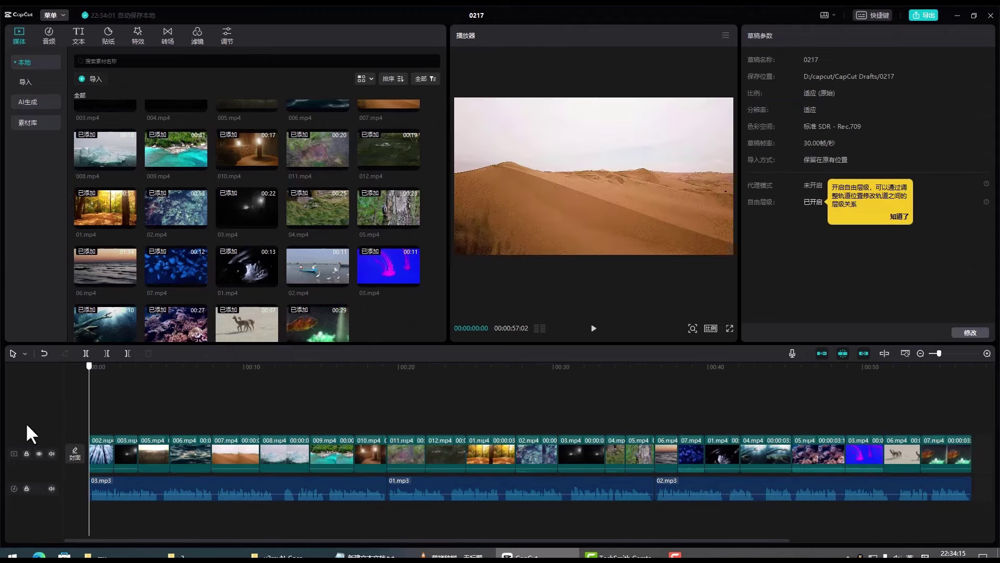
click(100, 452)
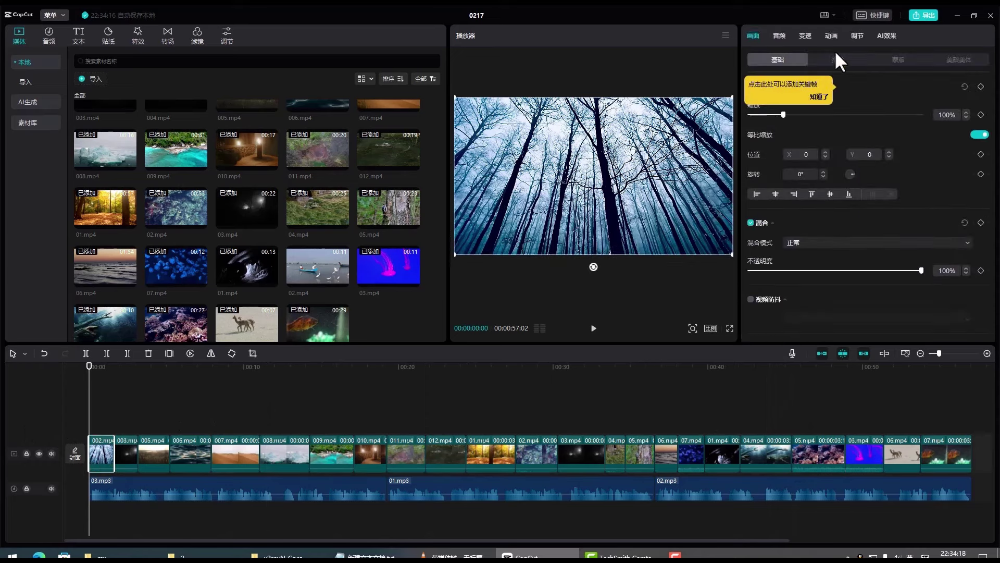
click(830, 35)
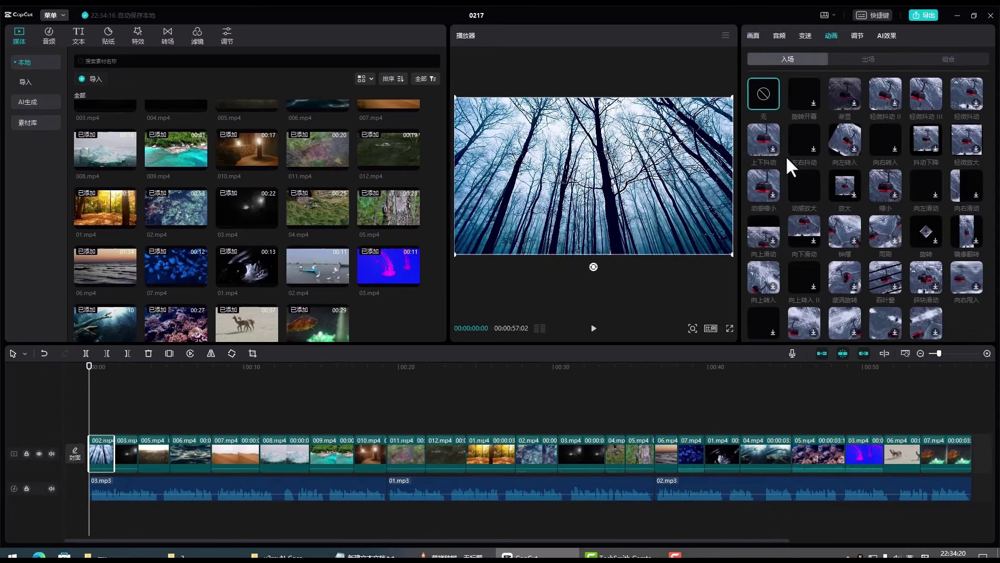
click(896, 102)
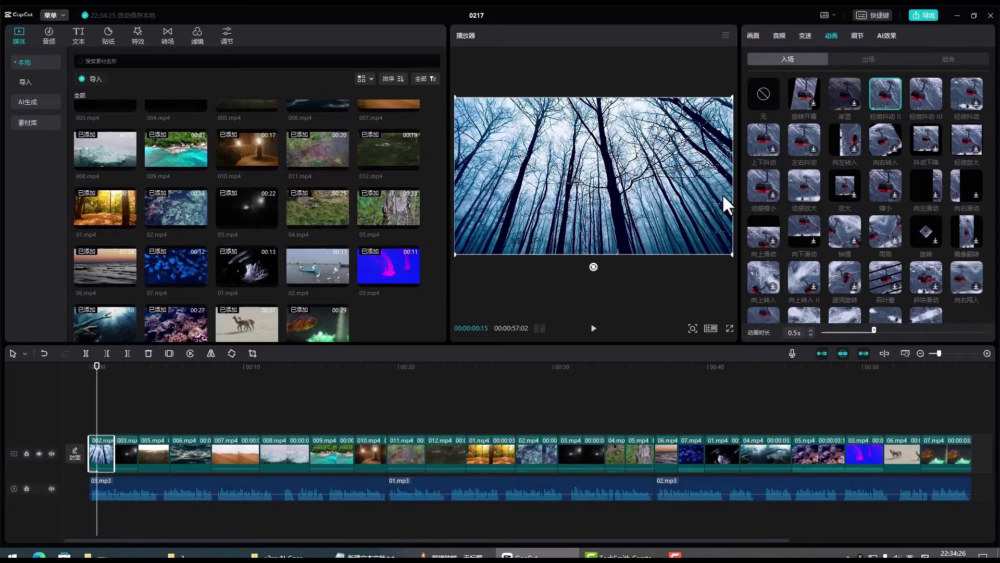
click(948, 58)
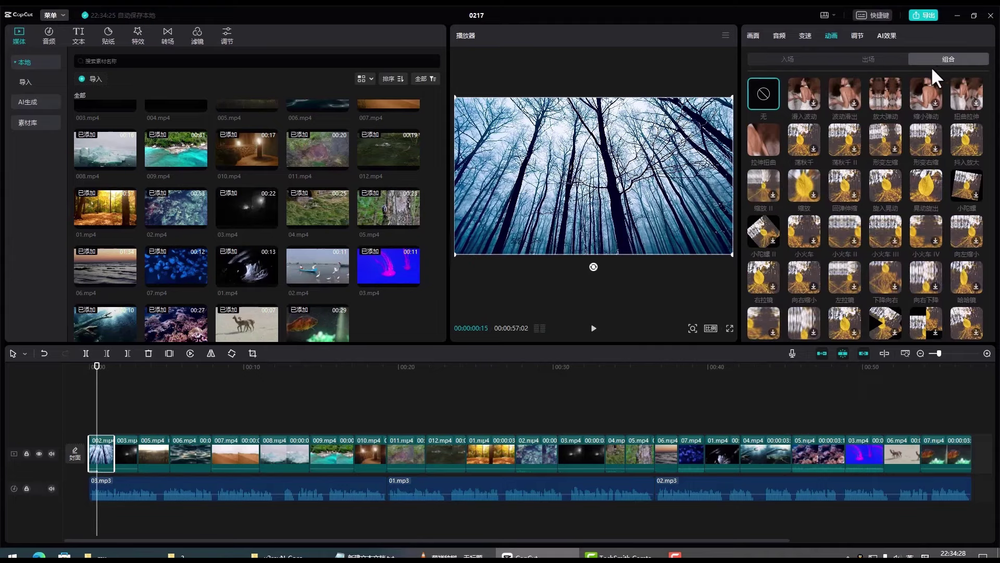
click(844, 94)
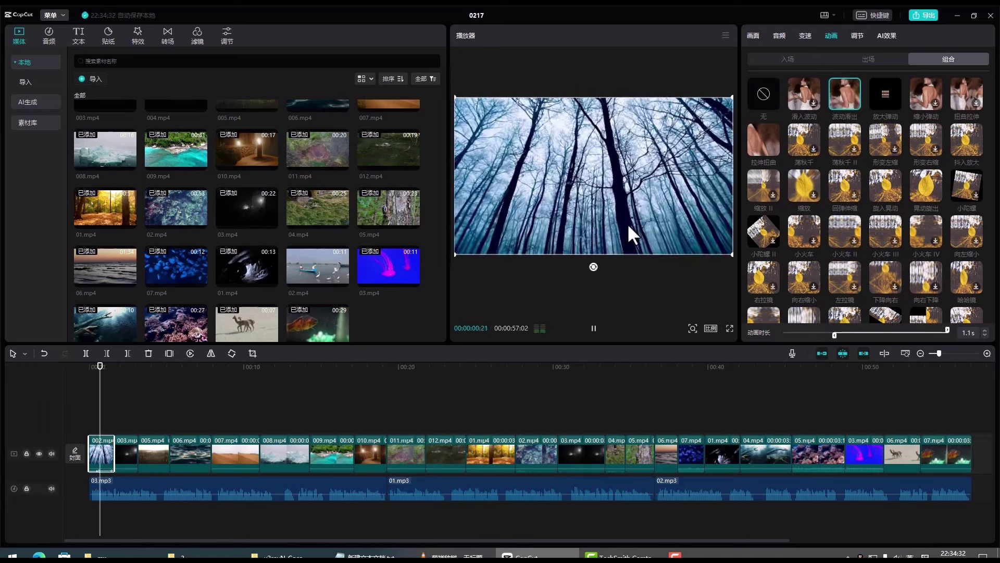
click(120, 452)
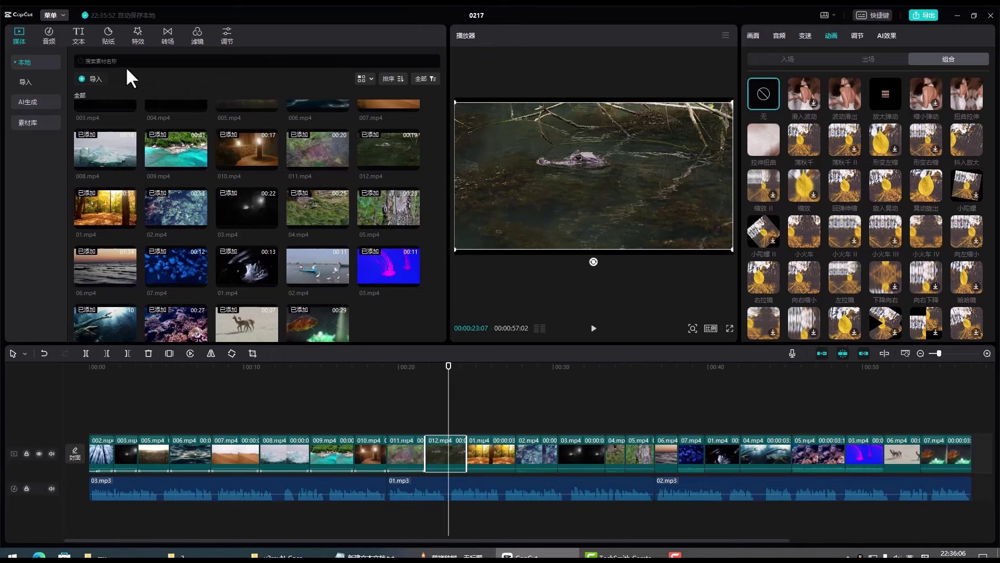
Step: Add the 叠化 transition between 012.mp4 and 01.mp4 and play back that cut
click(167, 36)
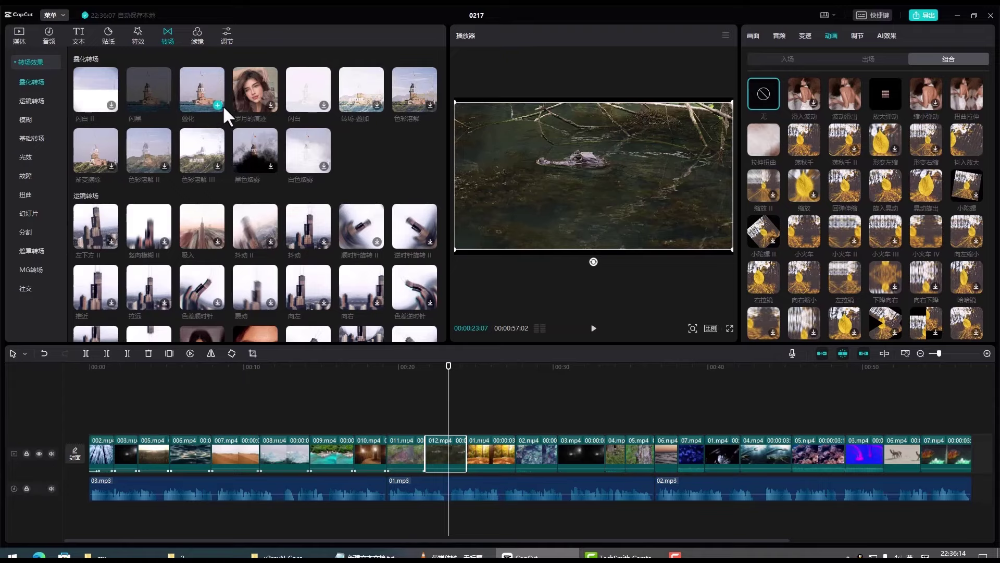
click(218, 105)
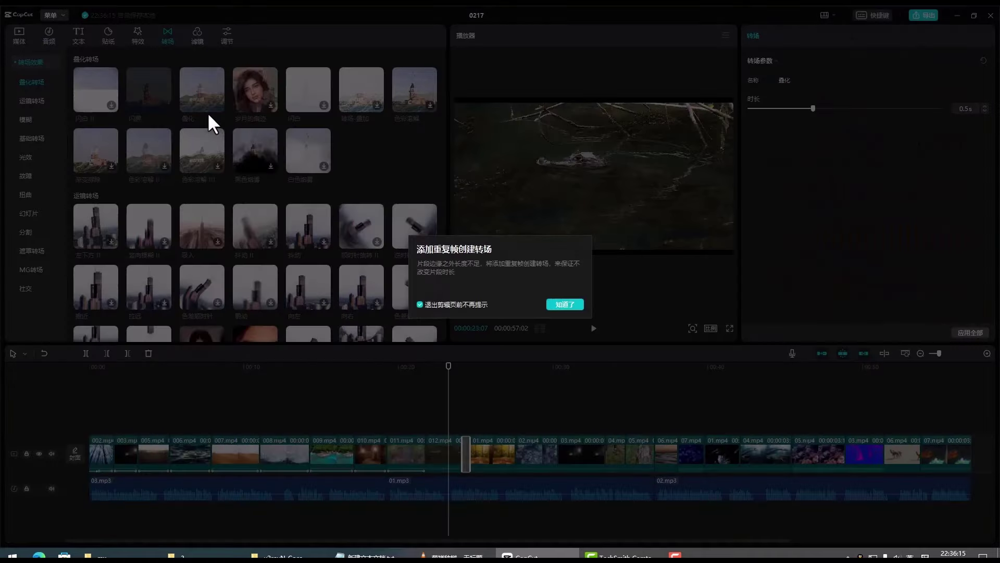
click(561, 304)
click(451, 371)
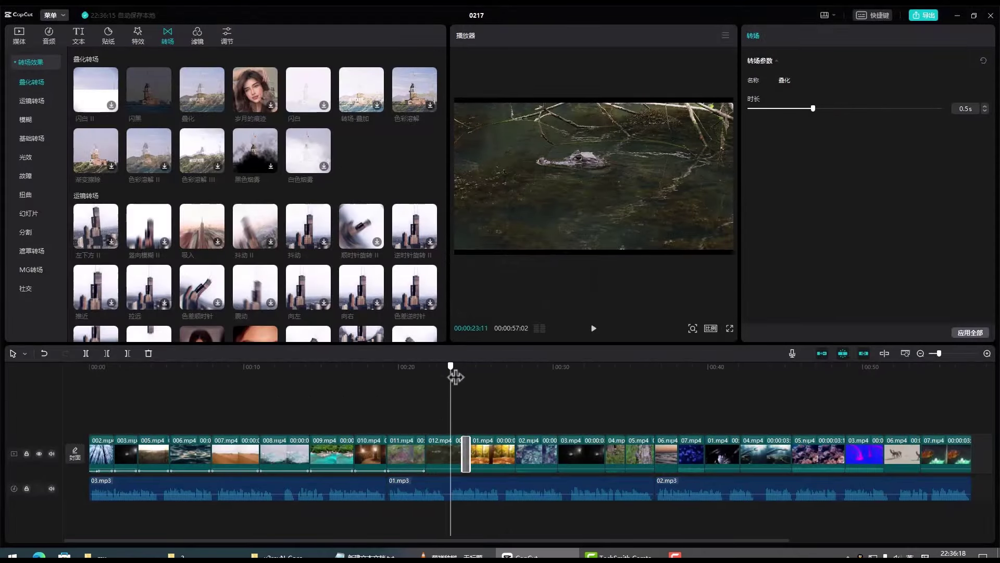
mouse_move(455, 376)
mouse_down()
mouse_move(466, 379)
mouse_move(456, 381)
mouse_up()
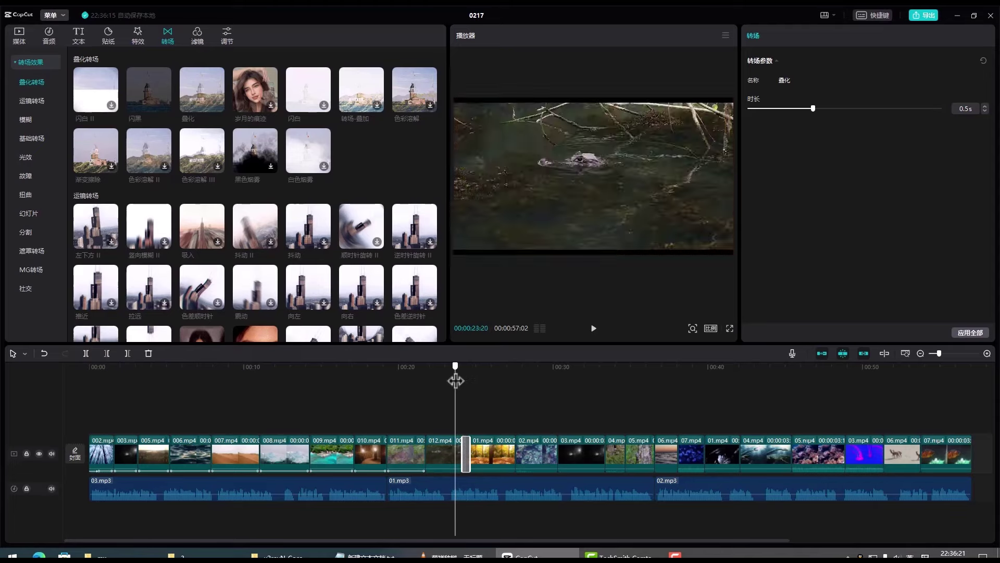
click(593, 328)
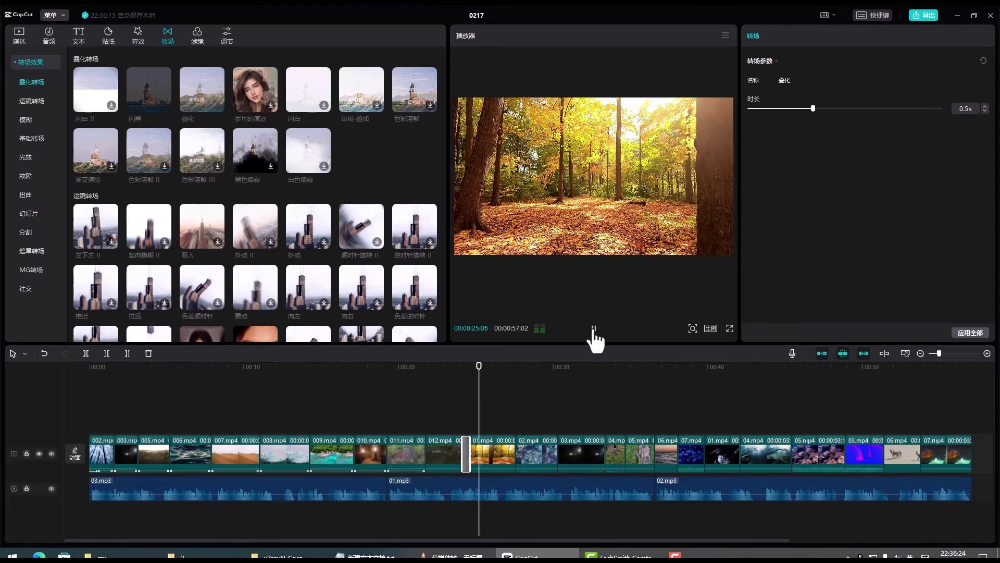
click(594, 334)
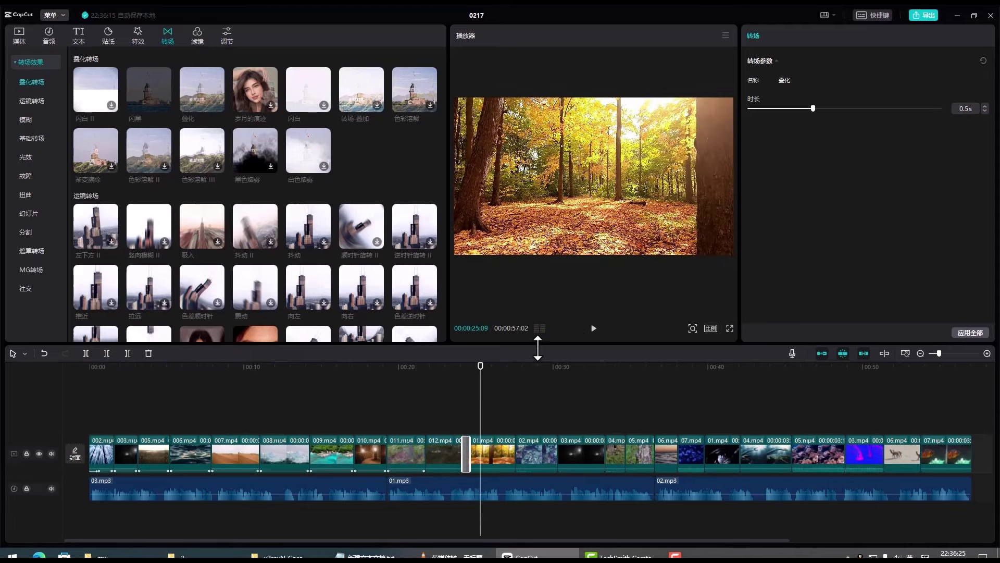
Step: Apply the 叠化 transition to all clips and play the timeline from the beginning
click(966, 330)
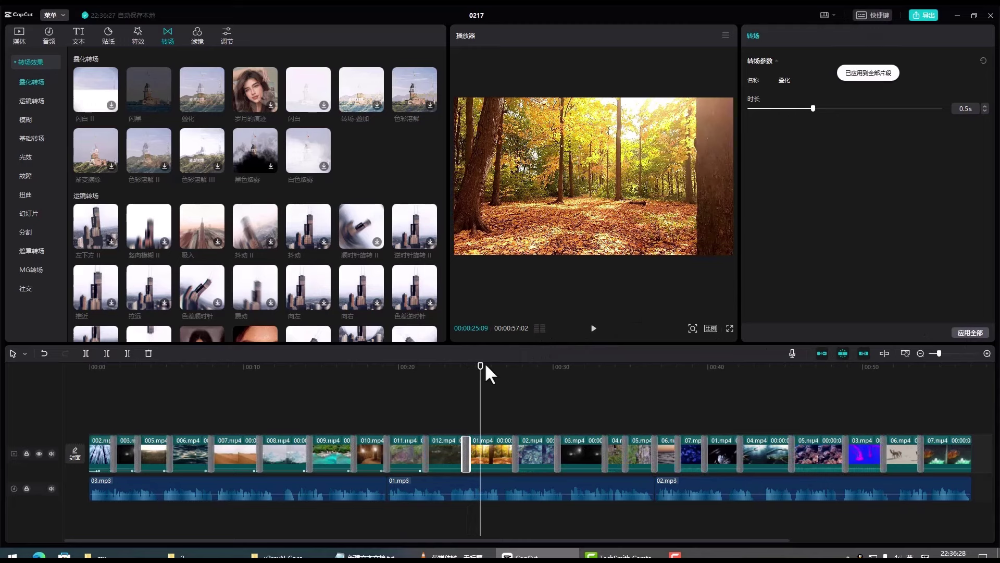
drag(481, 366, 395, 368)
click(554, 375)
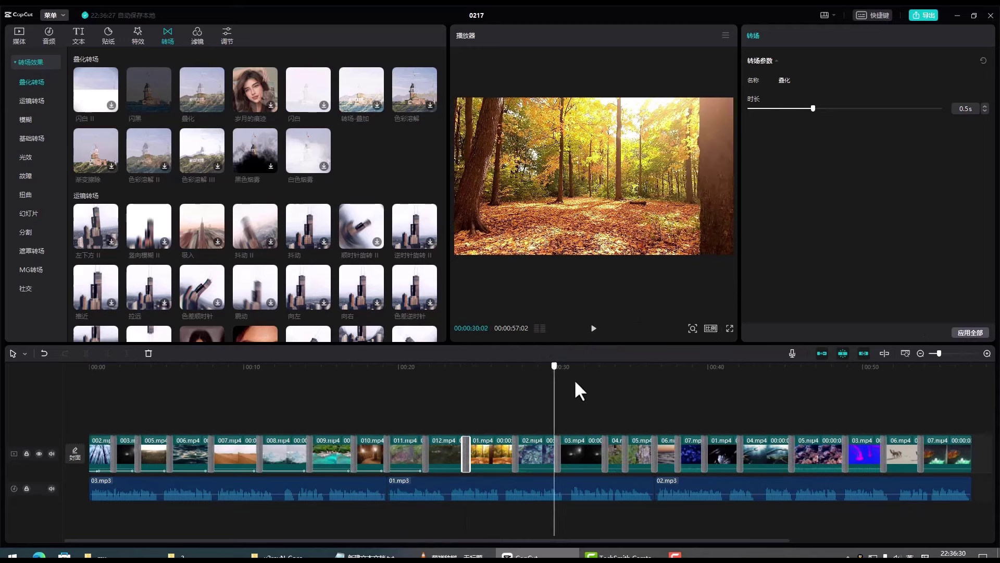
drag(576, 382, 24, 408)
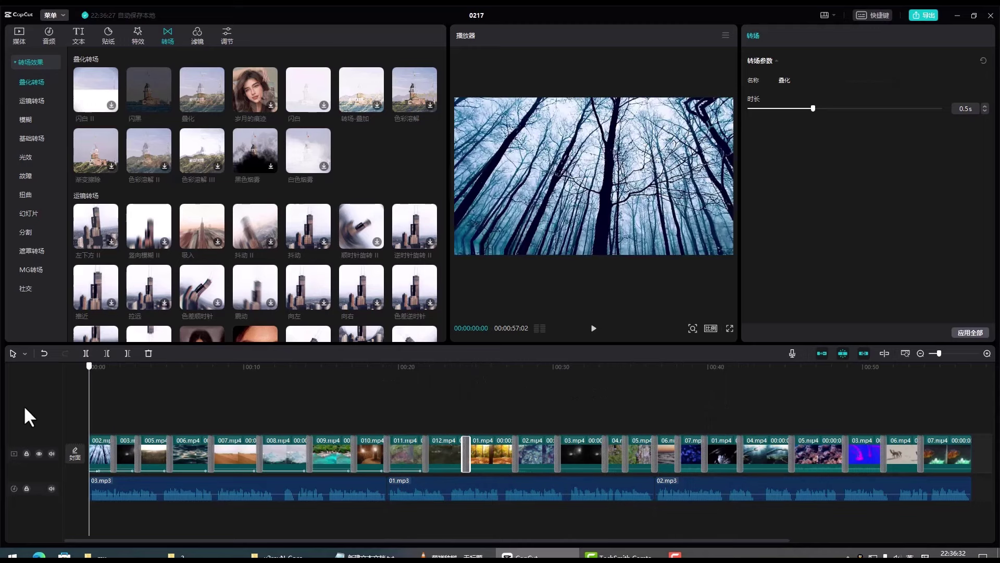
click(594, 329)
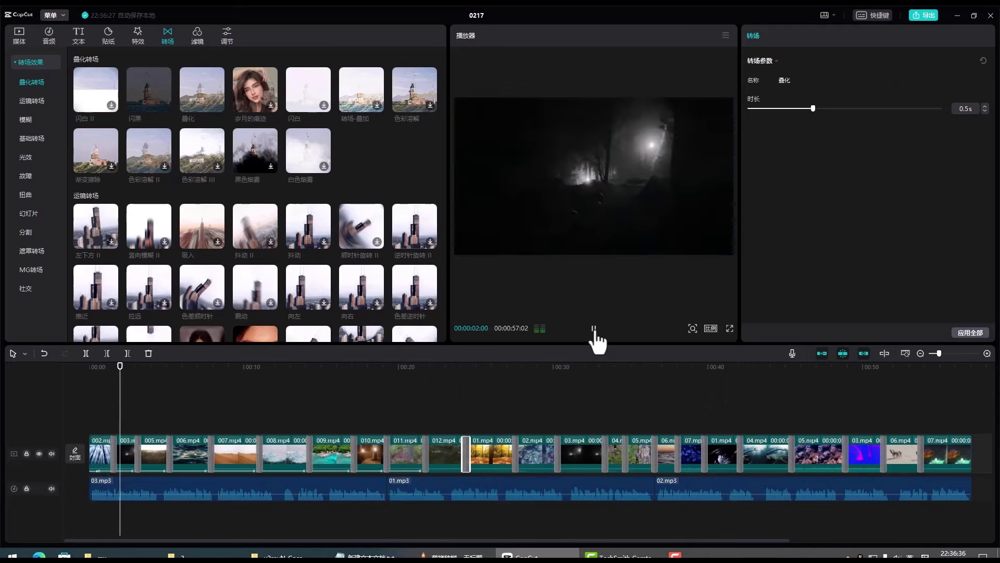
Step: Generate subtitles automatically from the narration with the language set to 英语 (English), clearing any existing subtitles
click(594, 329)
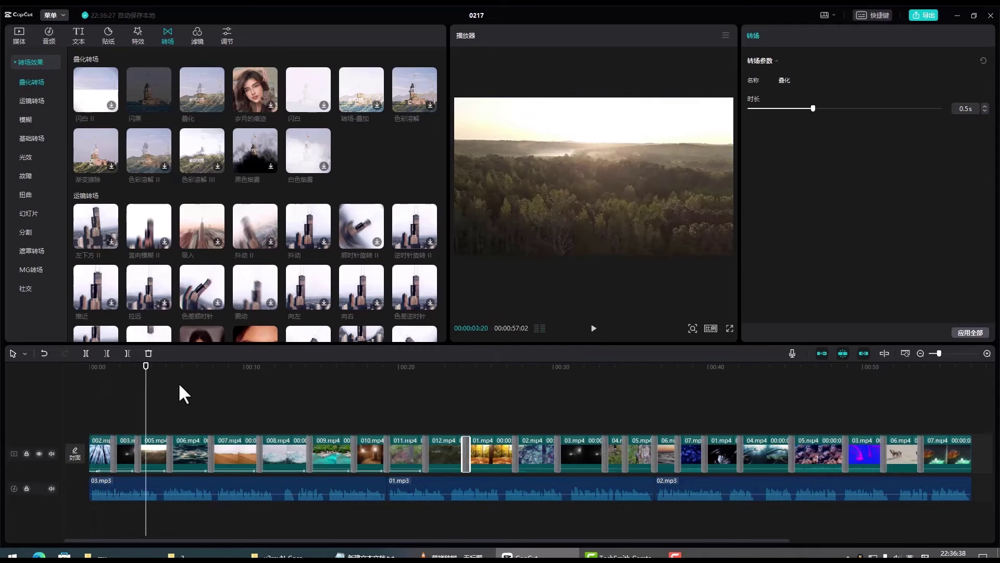
drag(147, 374, 63, 368)
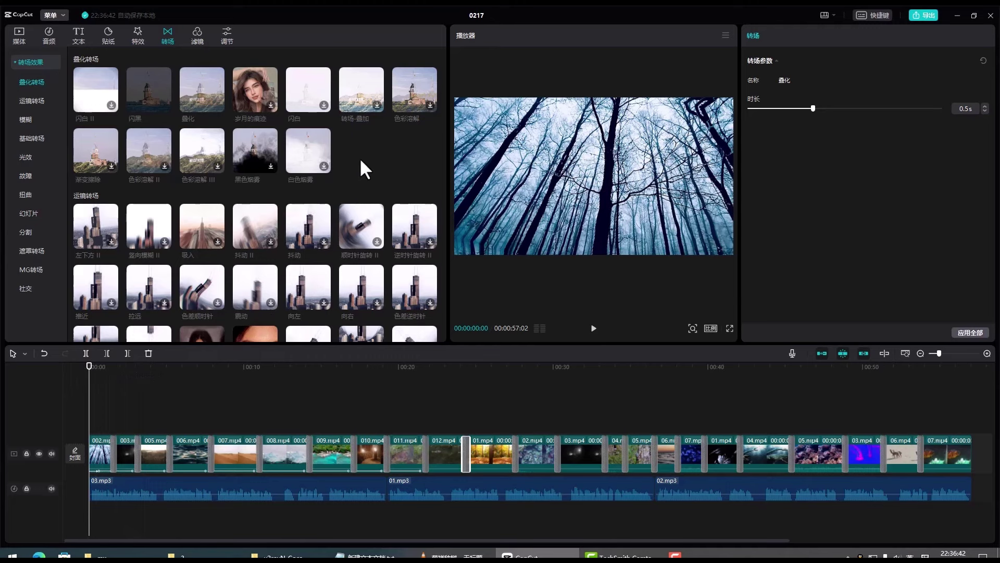
click(80, 36)
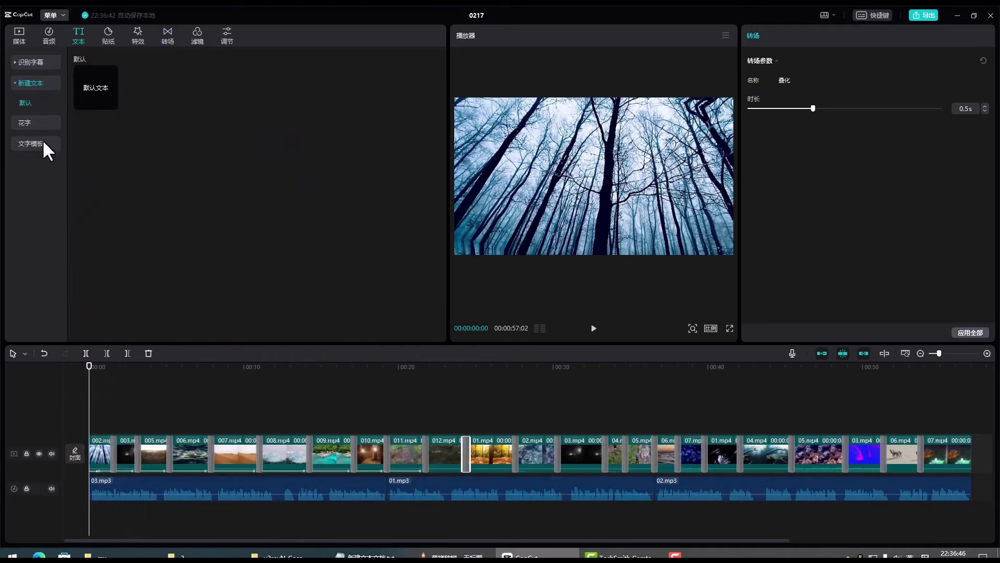
click(39, 62)
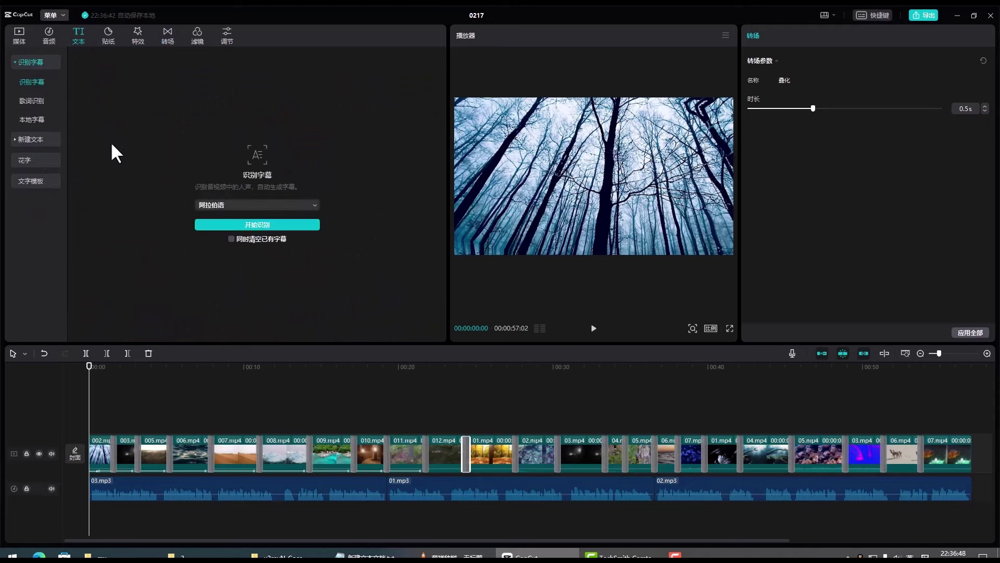
click(315, 204)
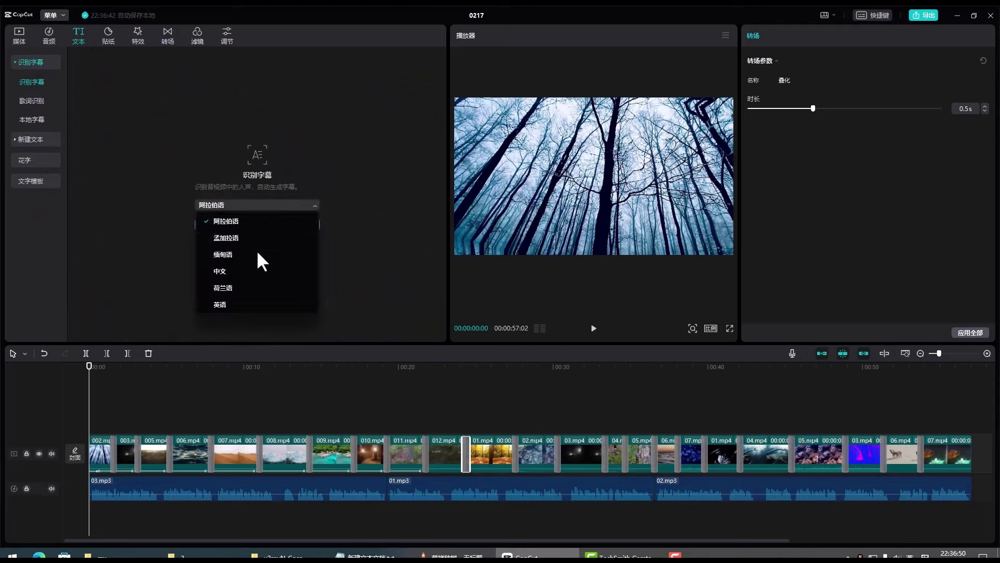
click(223, 305)
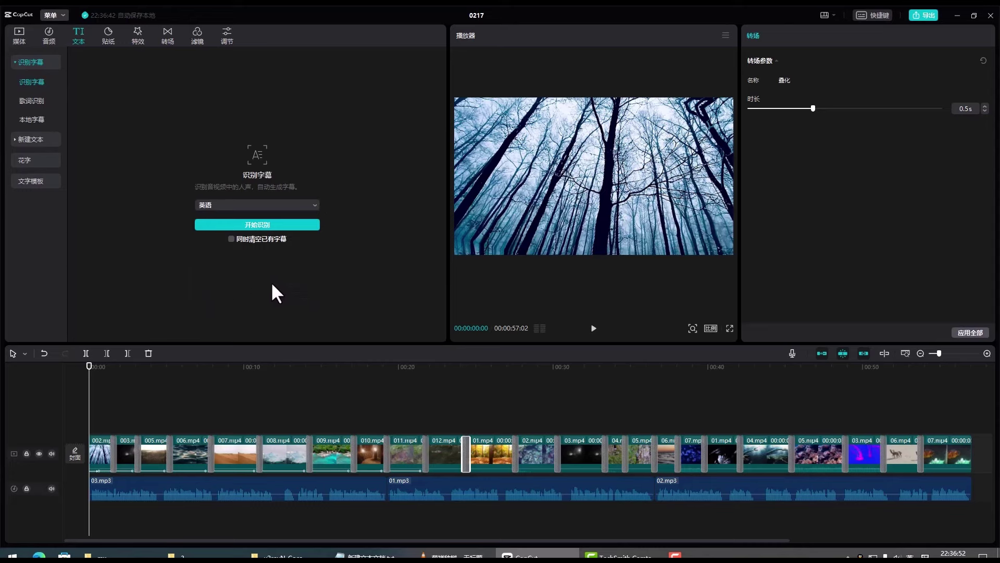
click(264, 226)
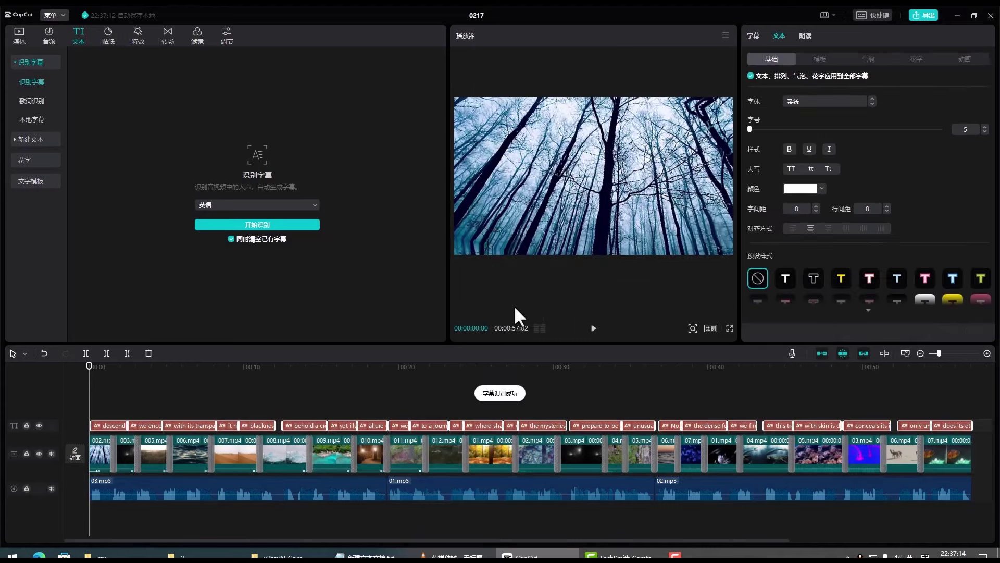
Step: Play back the generated subtitles, add the 描边 outline to all of them, and preview them again
click(594, 328)
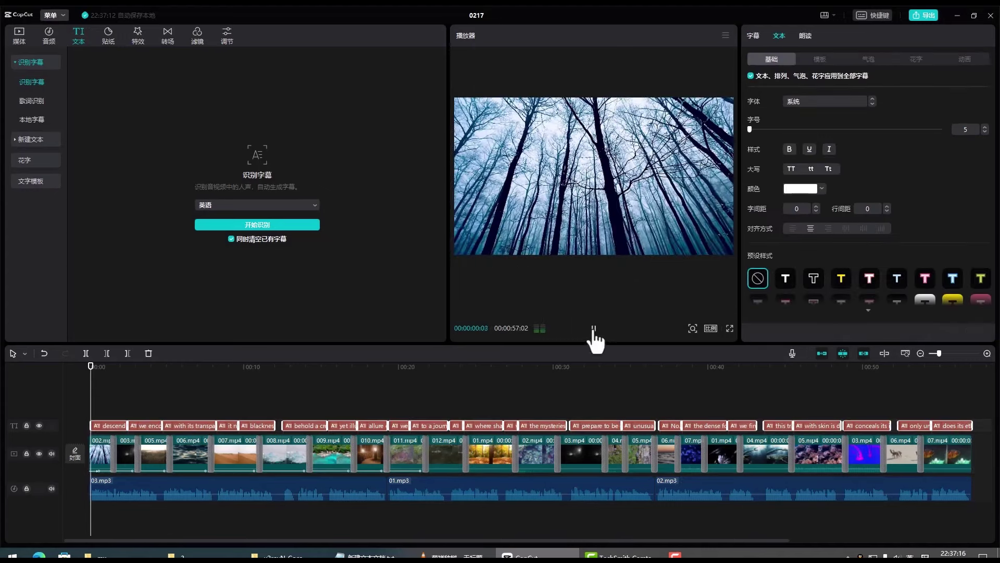
click(593, 329)
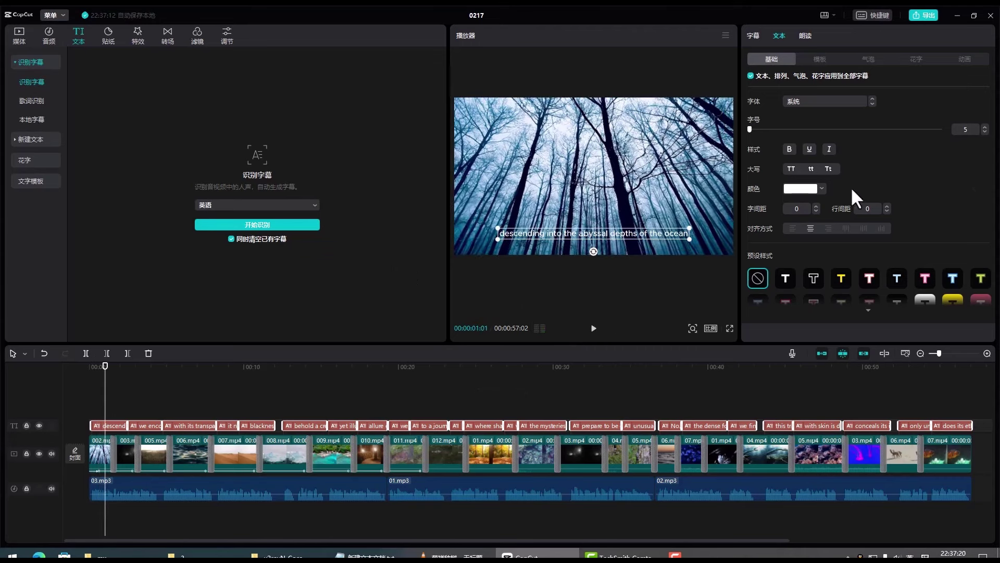
scroll(851, 186, down, 10)
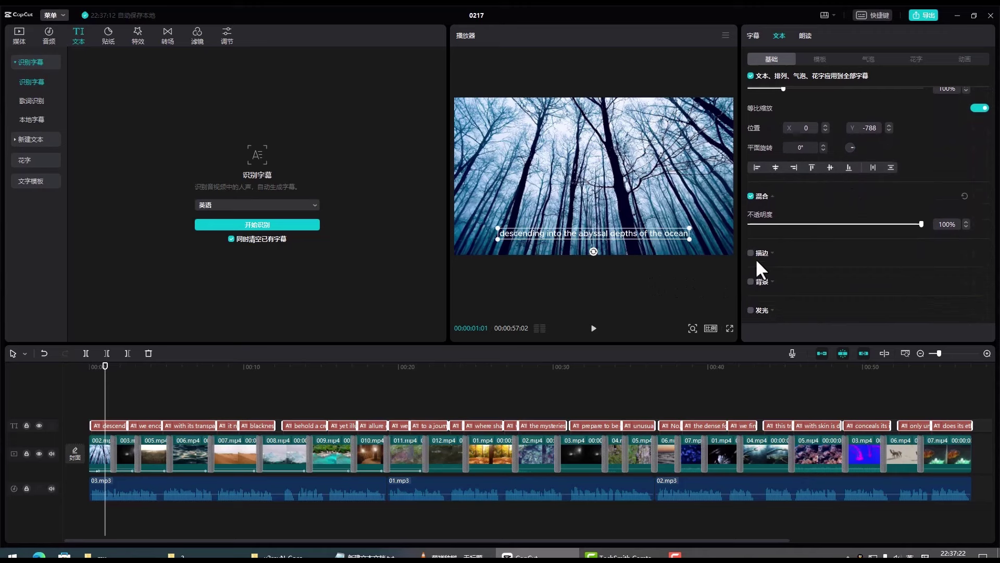
click(750, 253)
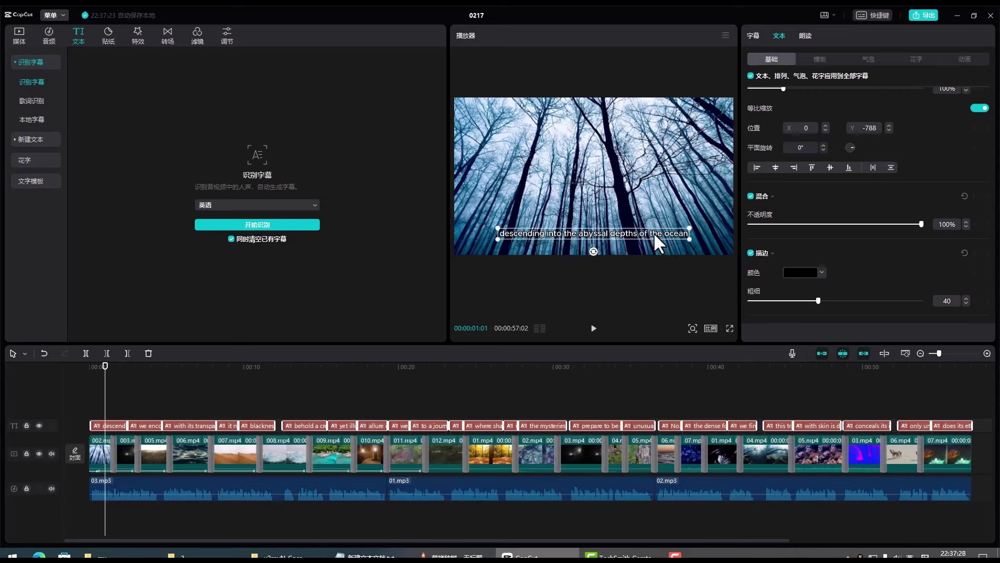
click(594, 327)
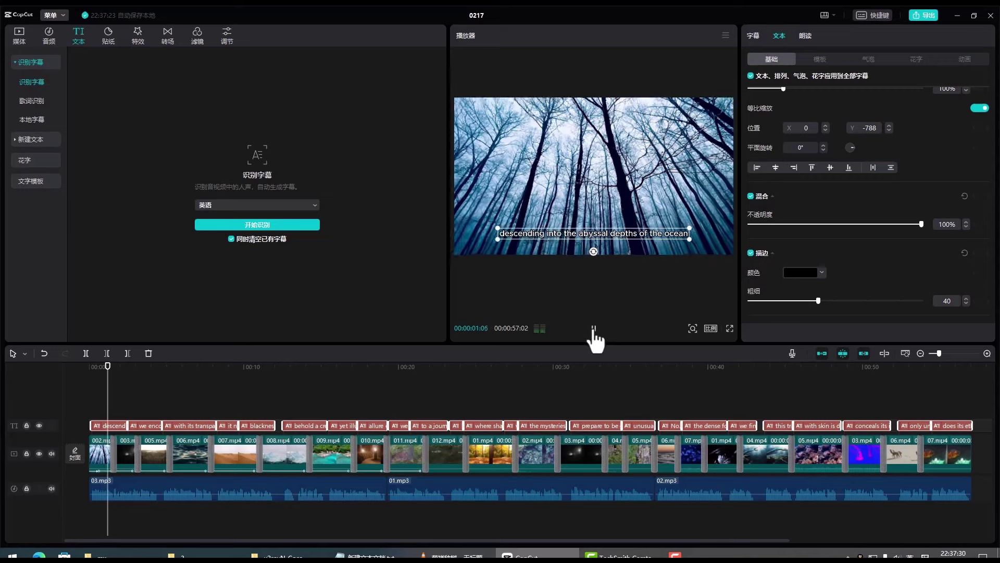
click(496, 286)
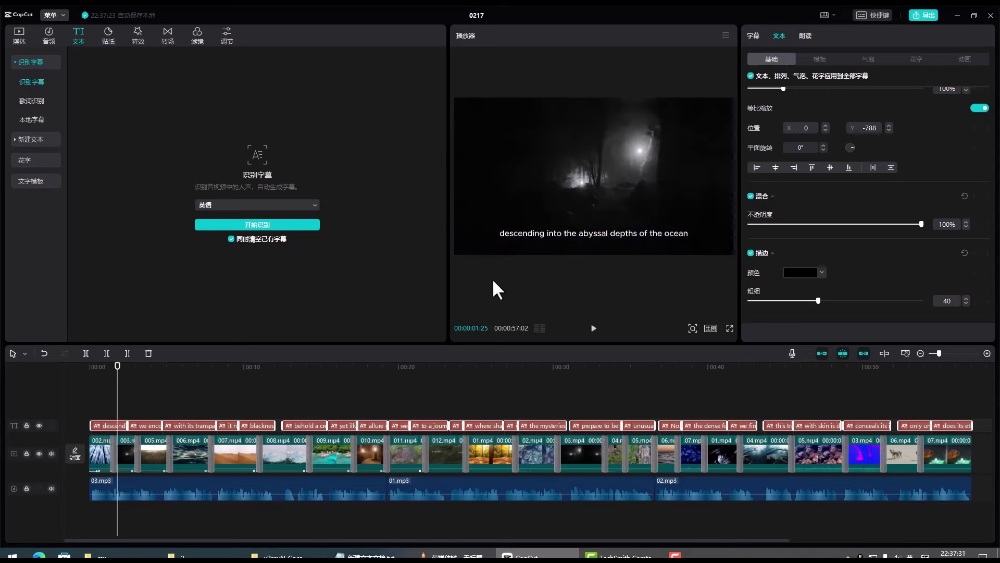
click(594, 329)
drag(184, 364, 54, 376)
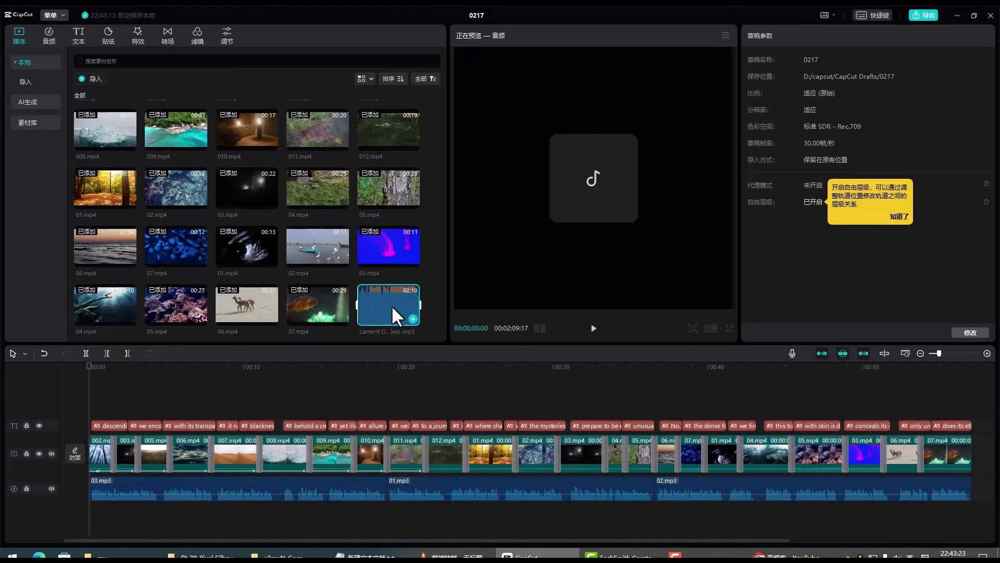
Step: Add the Lament Of The Ancients music below the narration, delete its part before 00:00:02:04, and move the rest to the start
drag(392, 305, 150, 536)
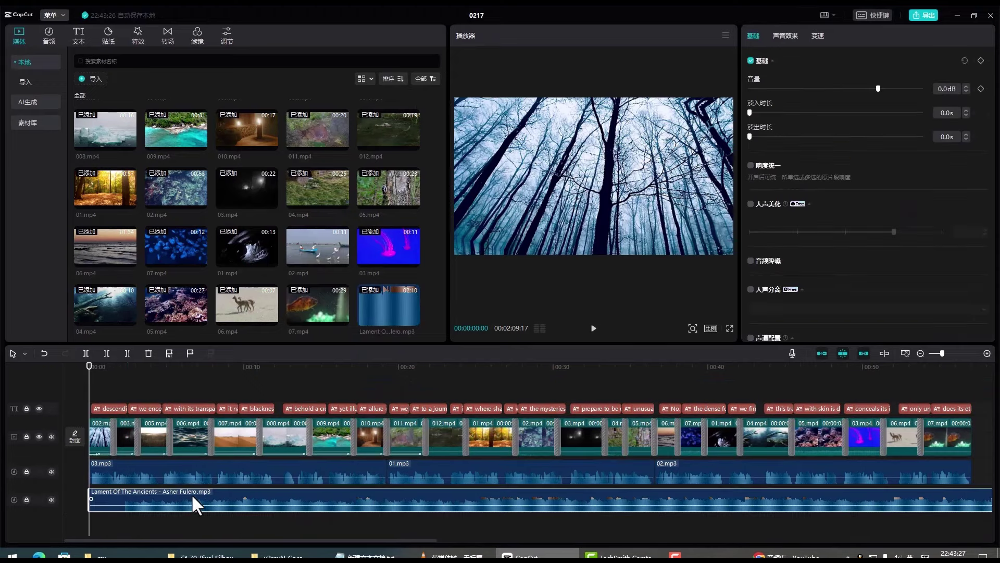
drag(90, 367, 121, 374)
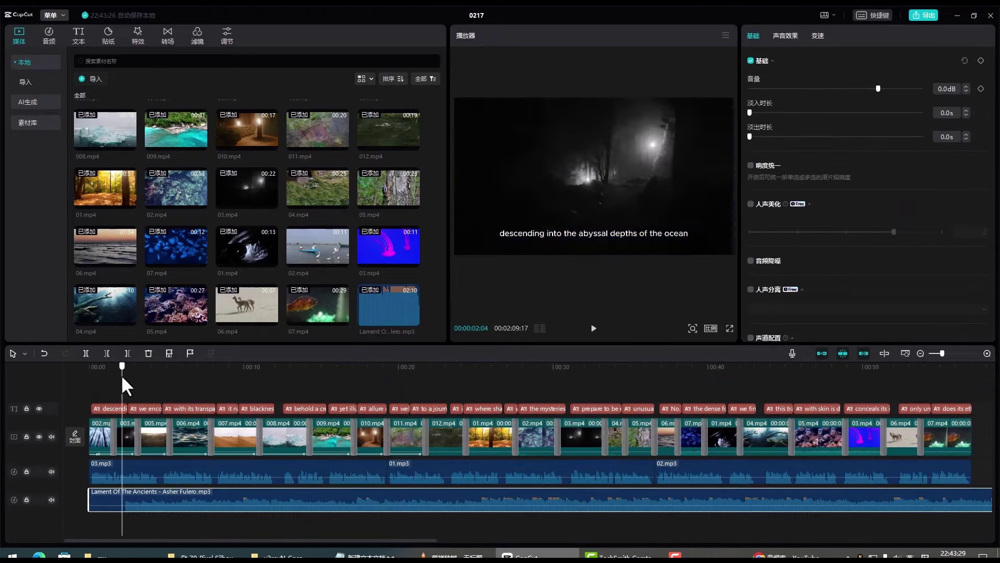
click(89, 352)
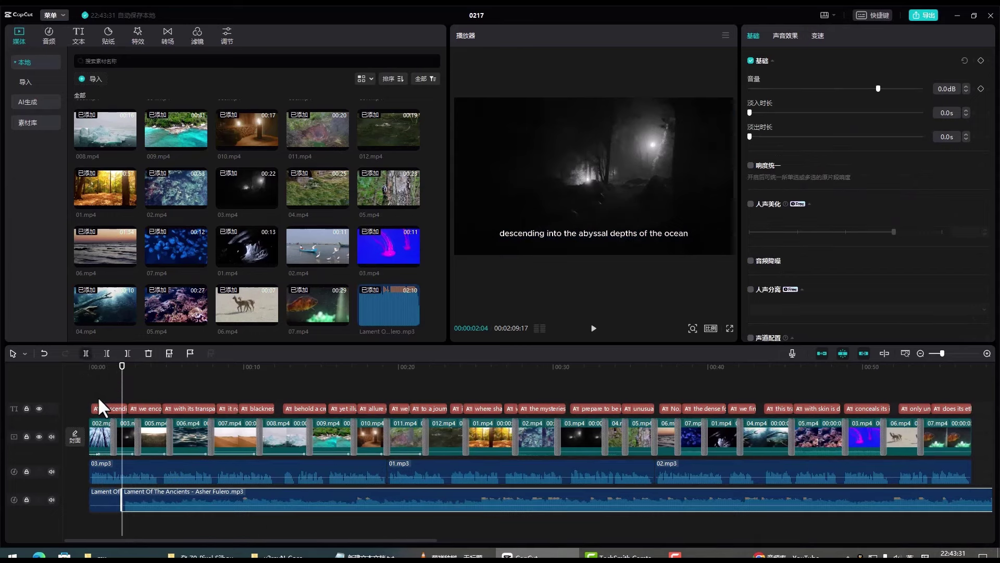
click(102, 499)
right_click(101, 498)
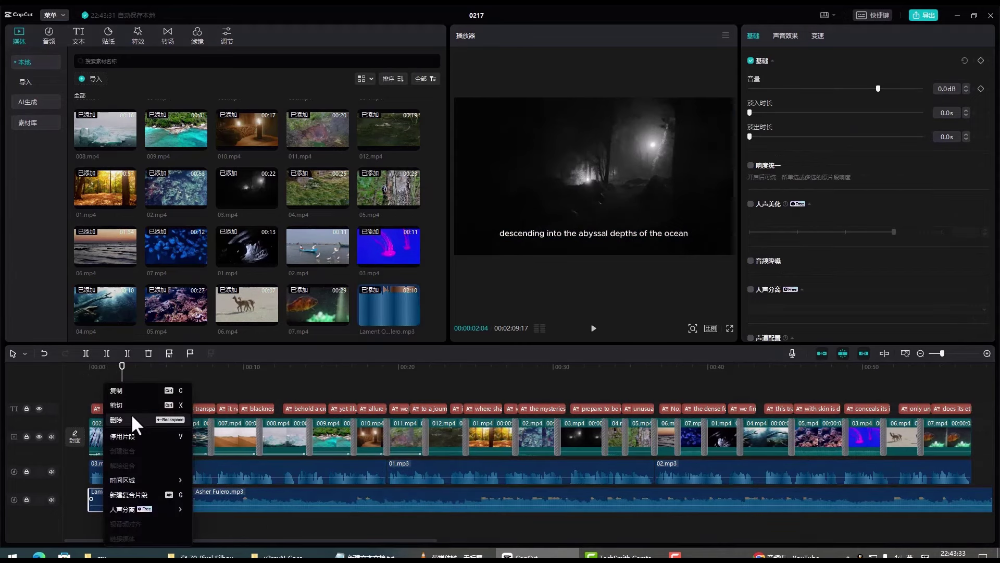
click(121, 415)
drag(199, 496, 167, 499)
Step: Split the background music past the last video clip, delete the excess, and trim its end to match the clip's end
drag(204, 541, 447, 541)
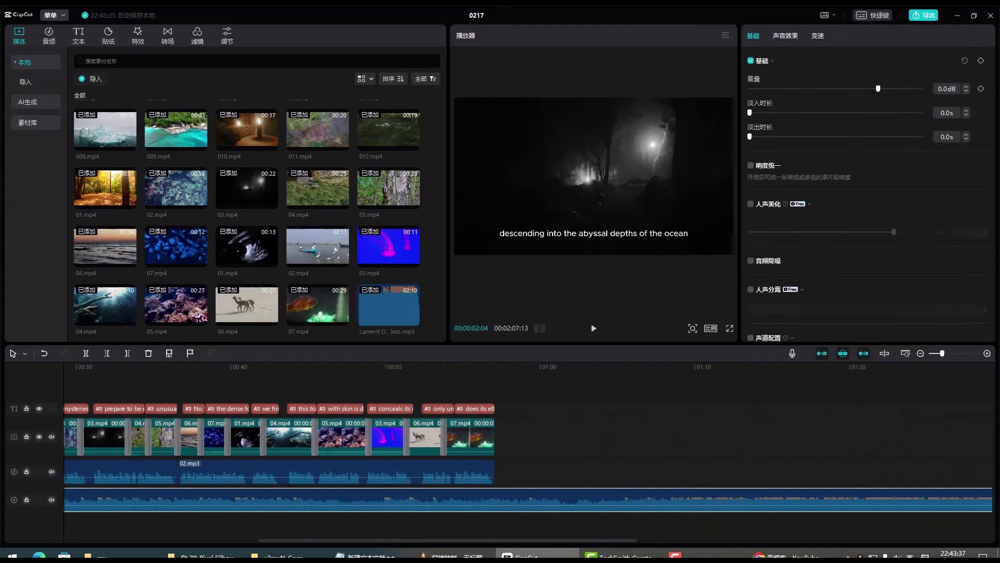
click(411, 436)
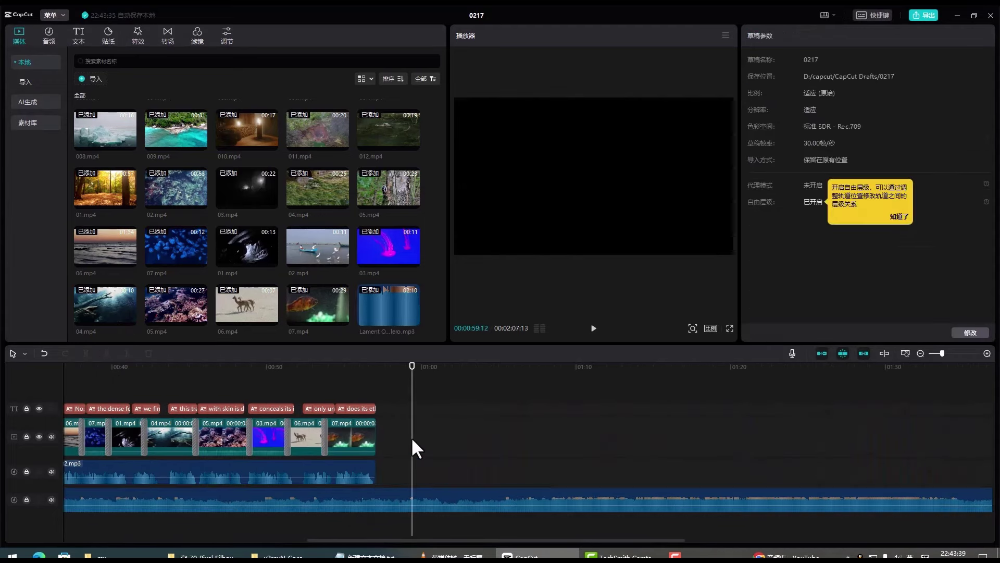
click(443, 501)
click(87, 354)
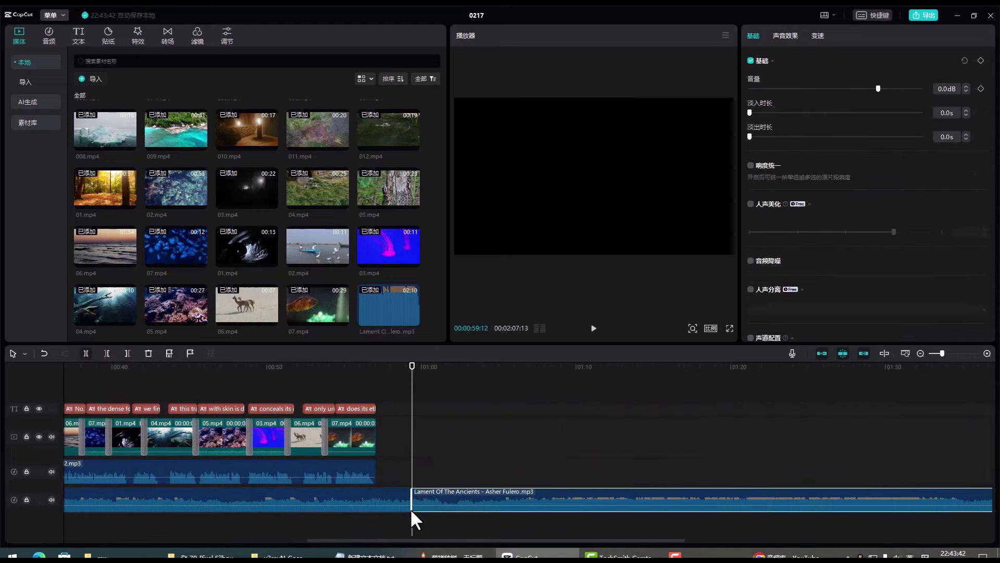
right_click(442, 493)
click(471, 417)
key(Delete)
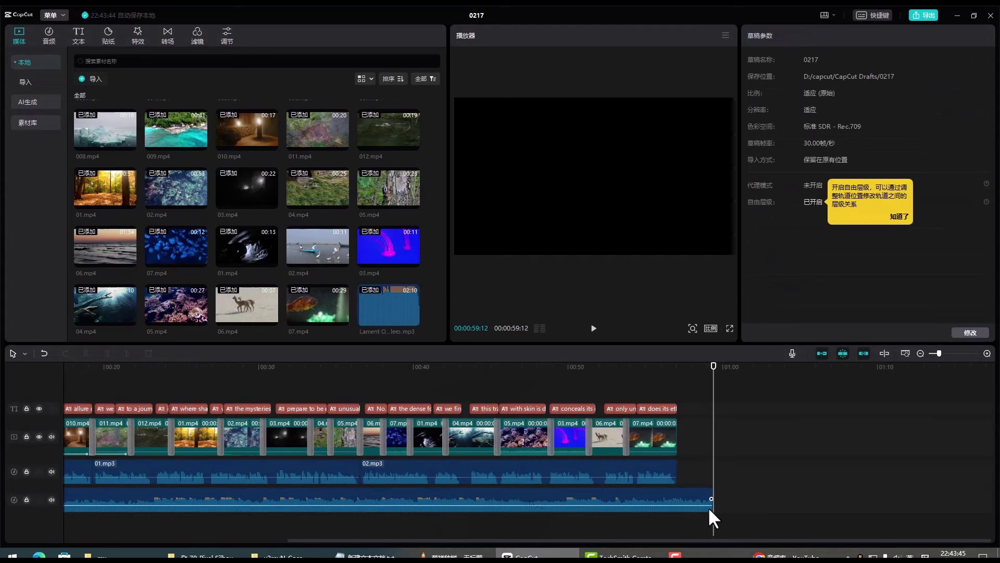
drag(710, 506, 678, 503)
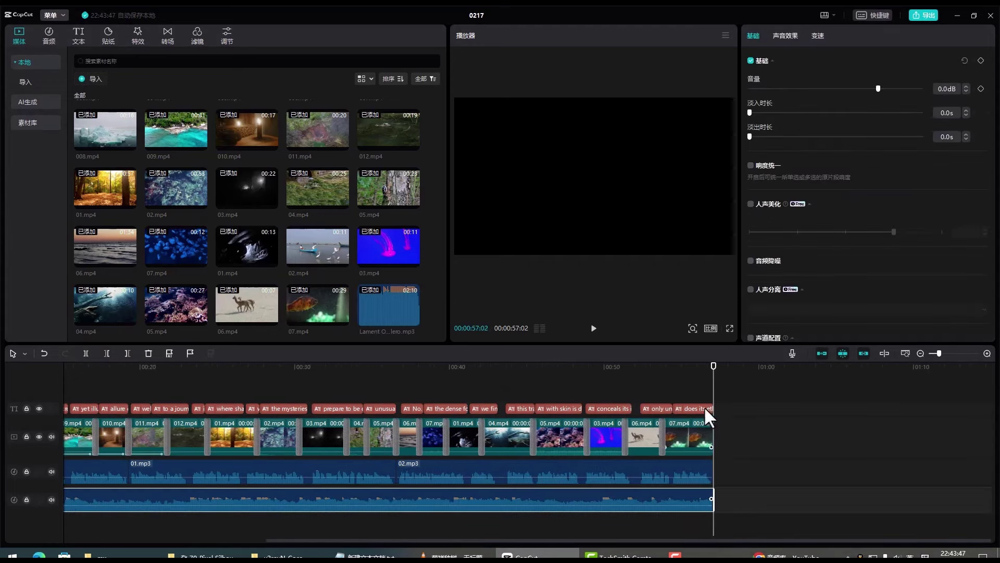
Step: Set the background music's volume to -12.5 dB and play back the mix from the beginning and from 00:00:43:04
drag(714, 367, 604, 367)
drag(472, 380, 0, 401)
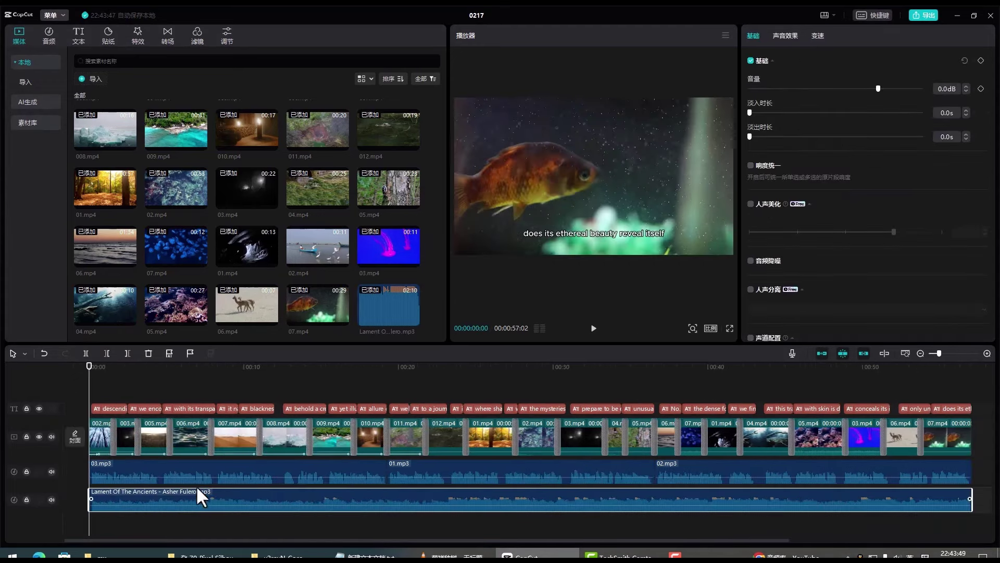
click(854, 88)
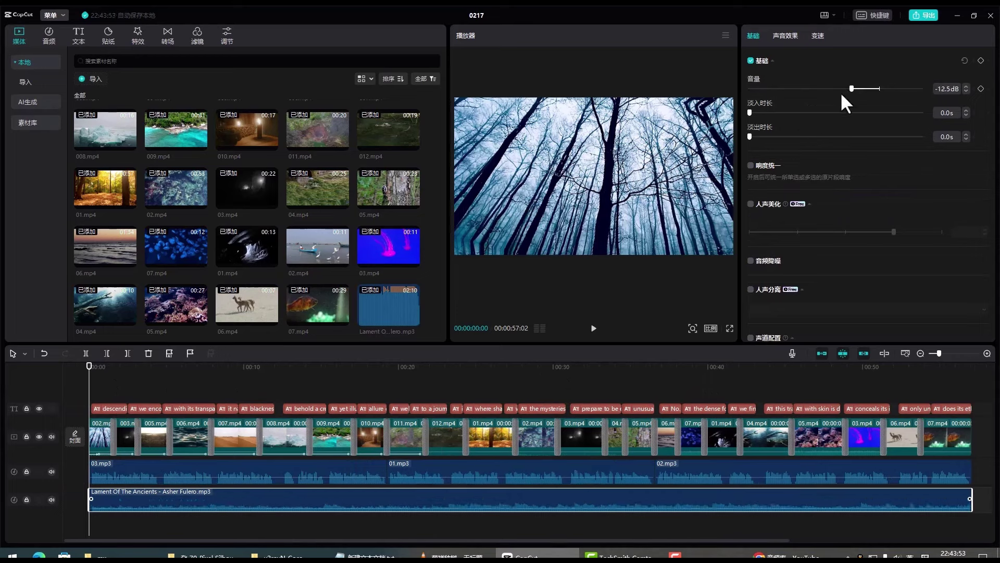
click(594, 329)
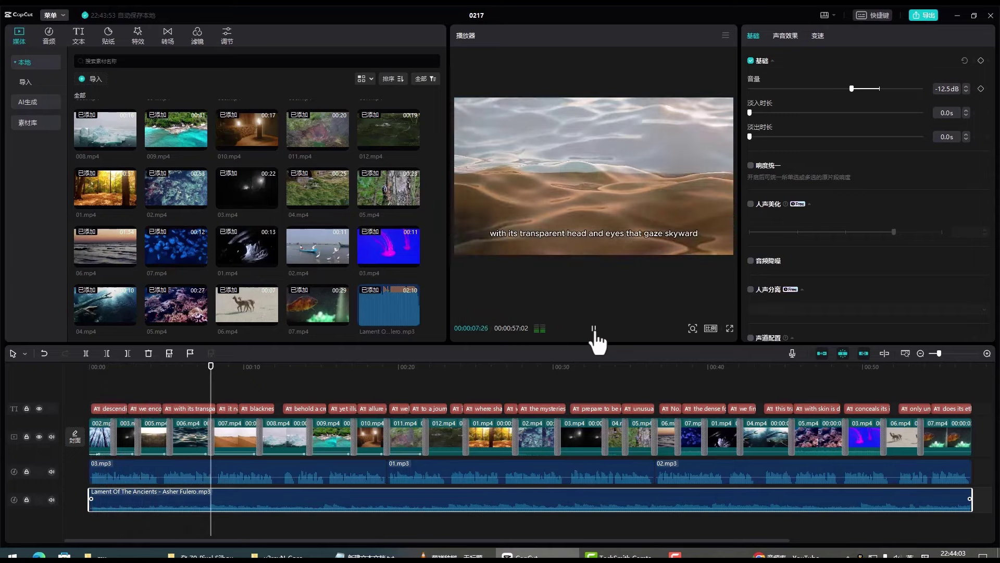
click(593, 329)
drag(221, 366, 363, 367)
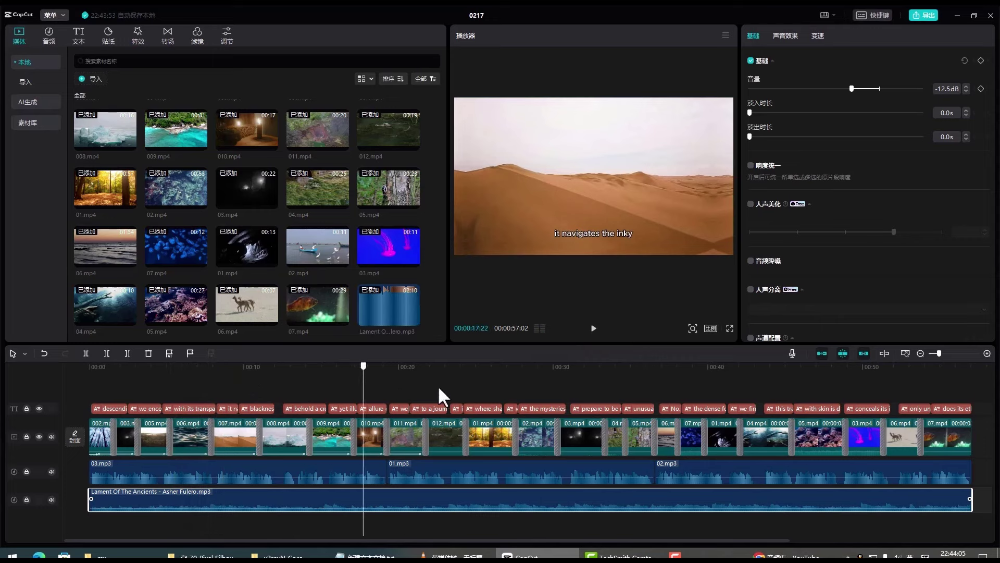
drag(624, 409, 762, 426)
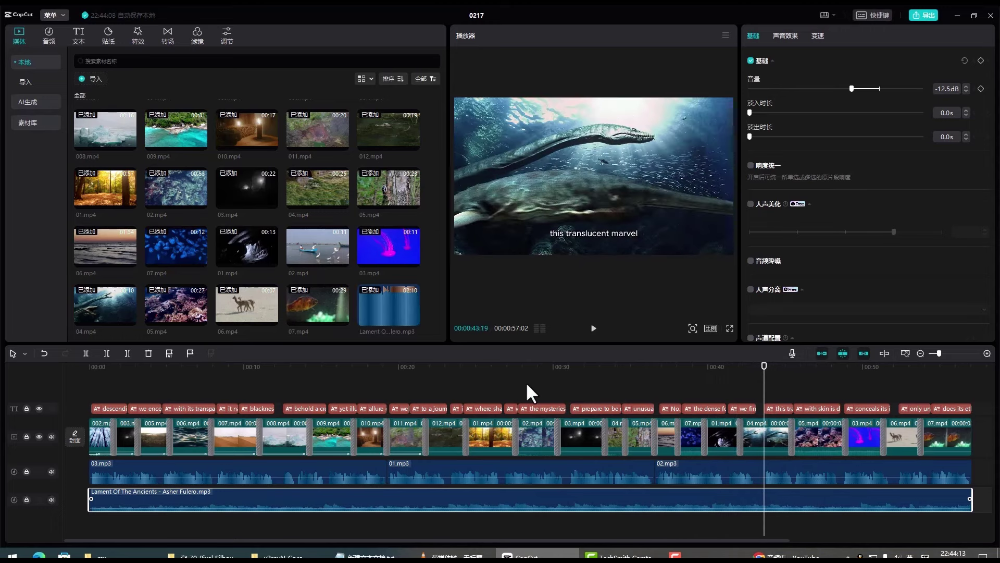
click(756, 367)
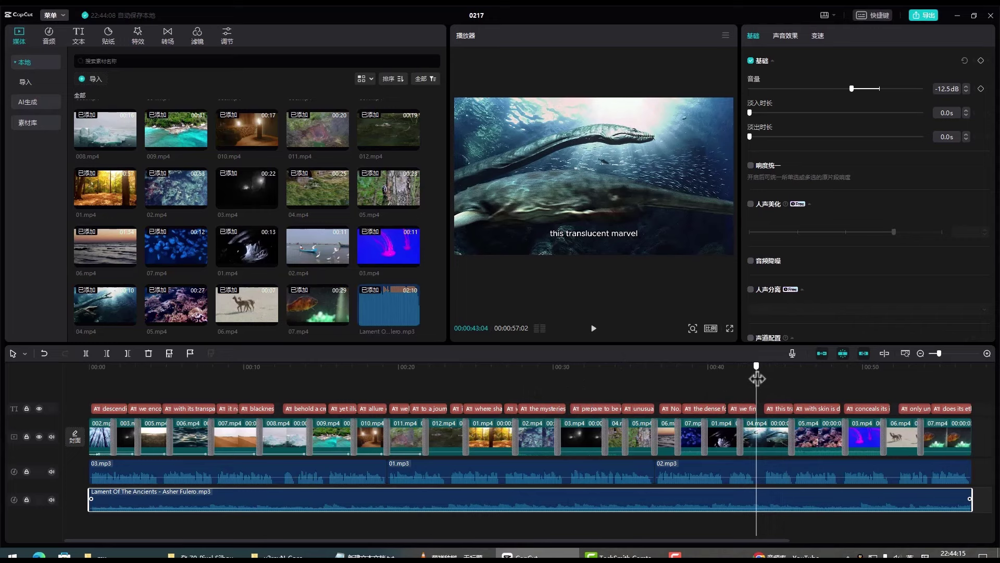
click(594, 330)
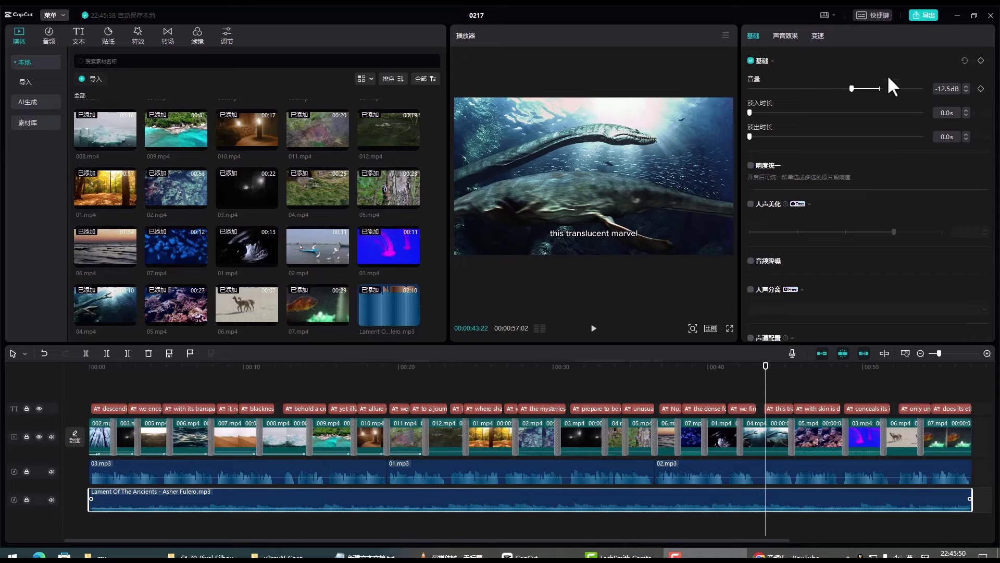
Step: Export the finished video as 0217.mp4 to F:/008 at 1080P, H.264 and 30fps
click(922, 15)
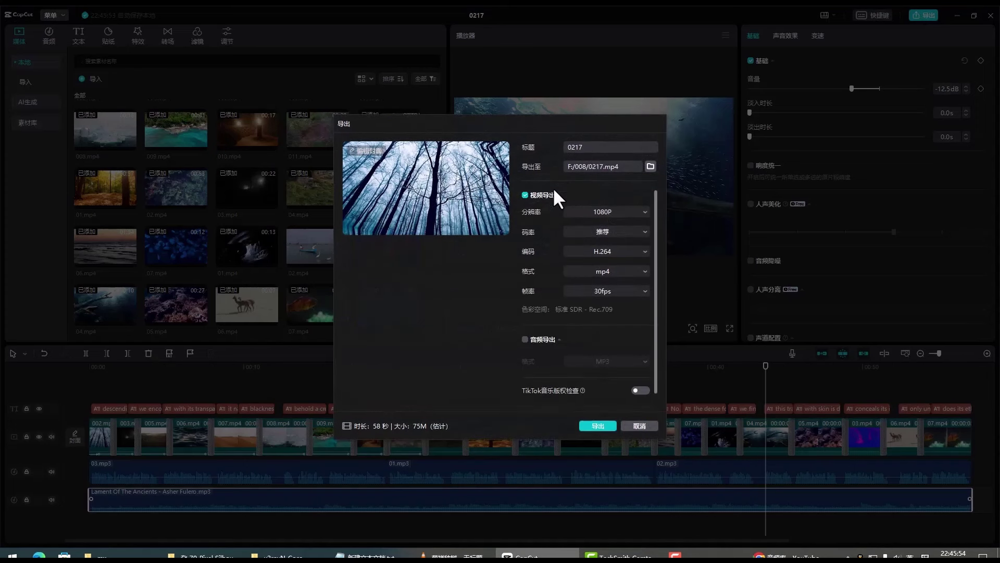
click(603, 425)
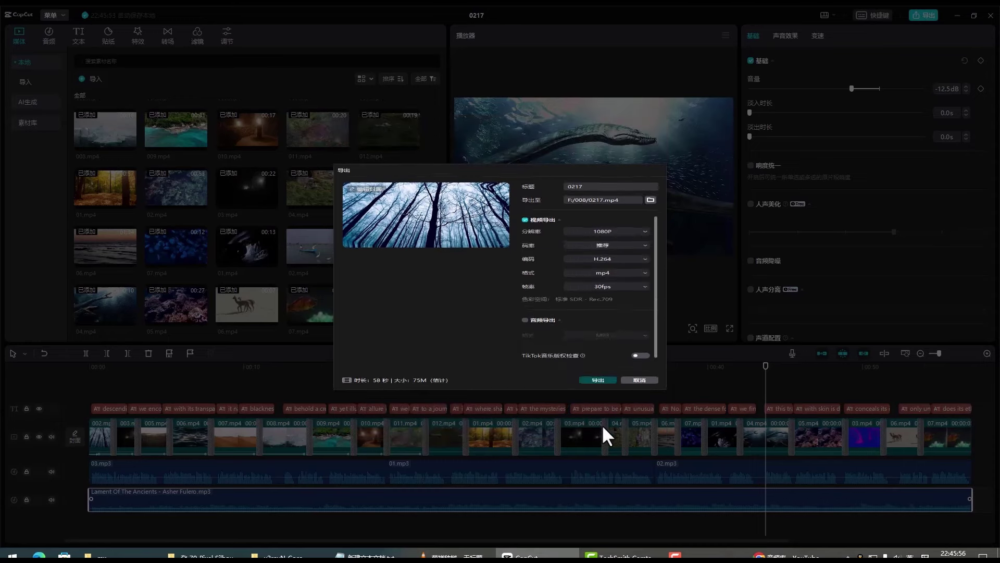